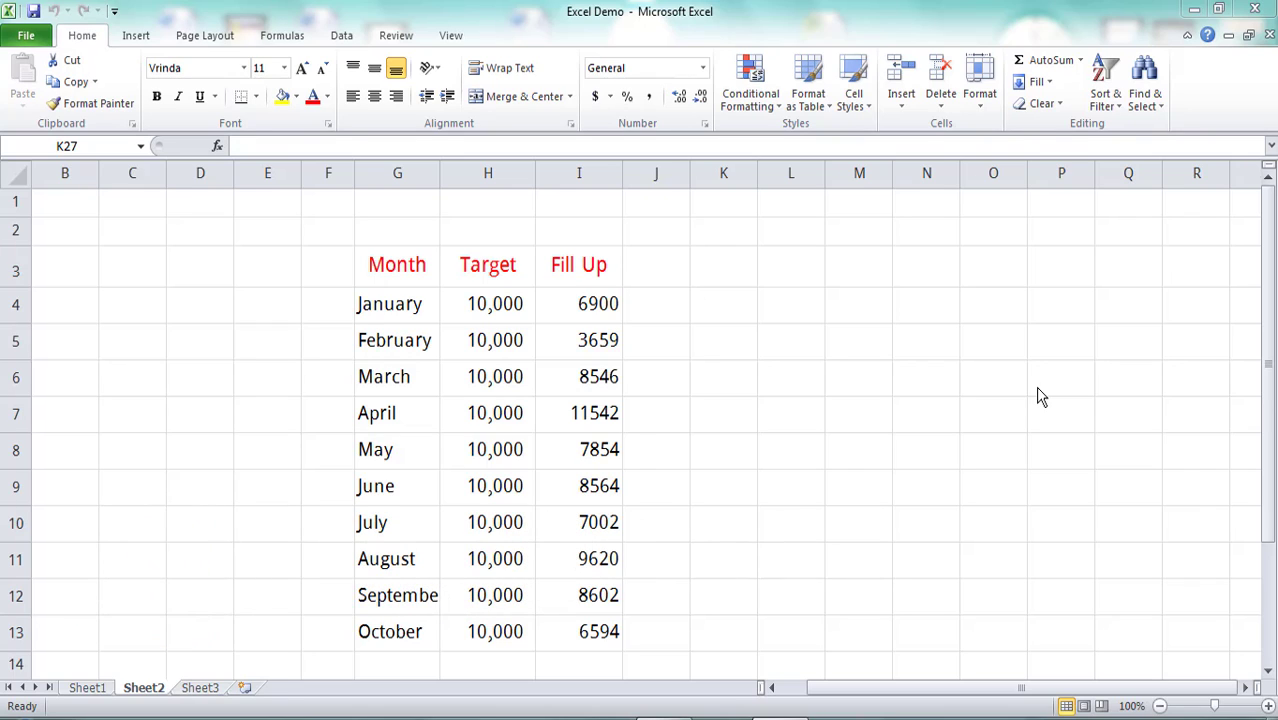
Step: Select the table G3:I13 and apply a Bottom Border beneath its October row
left_click(258, 105)
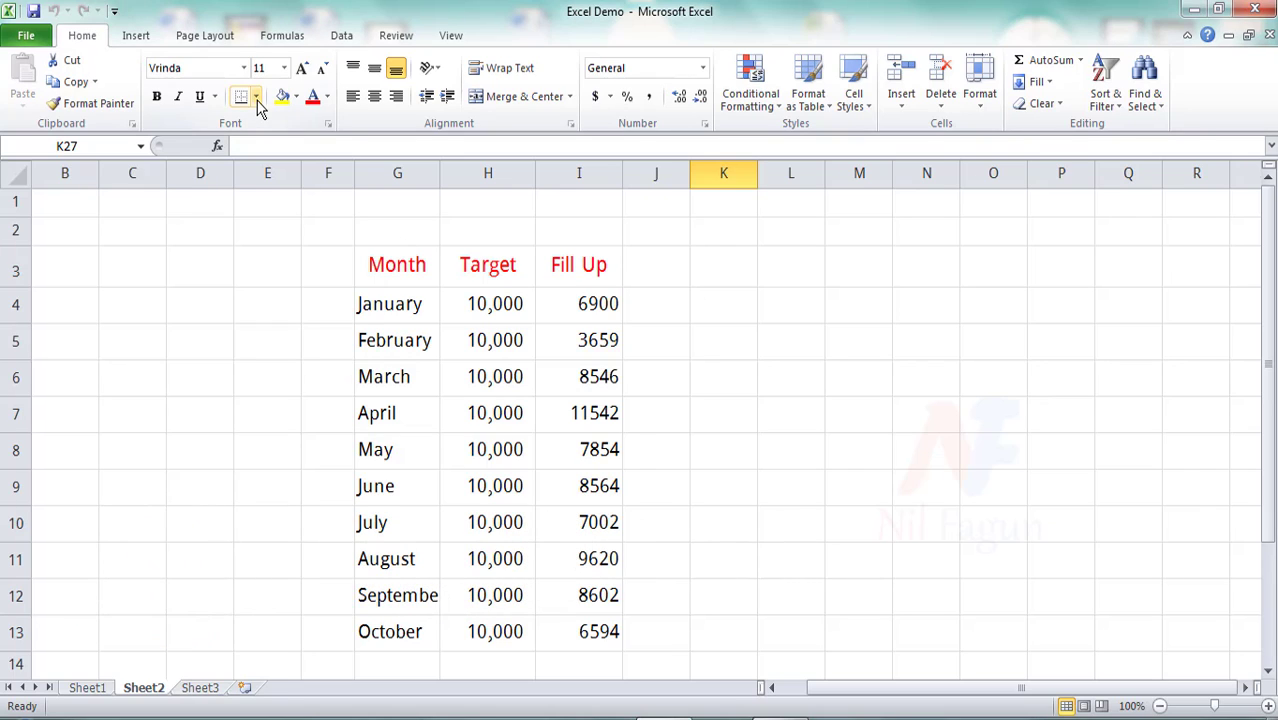
left_click(258, 105)
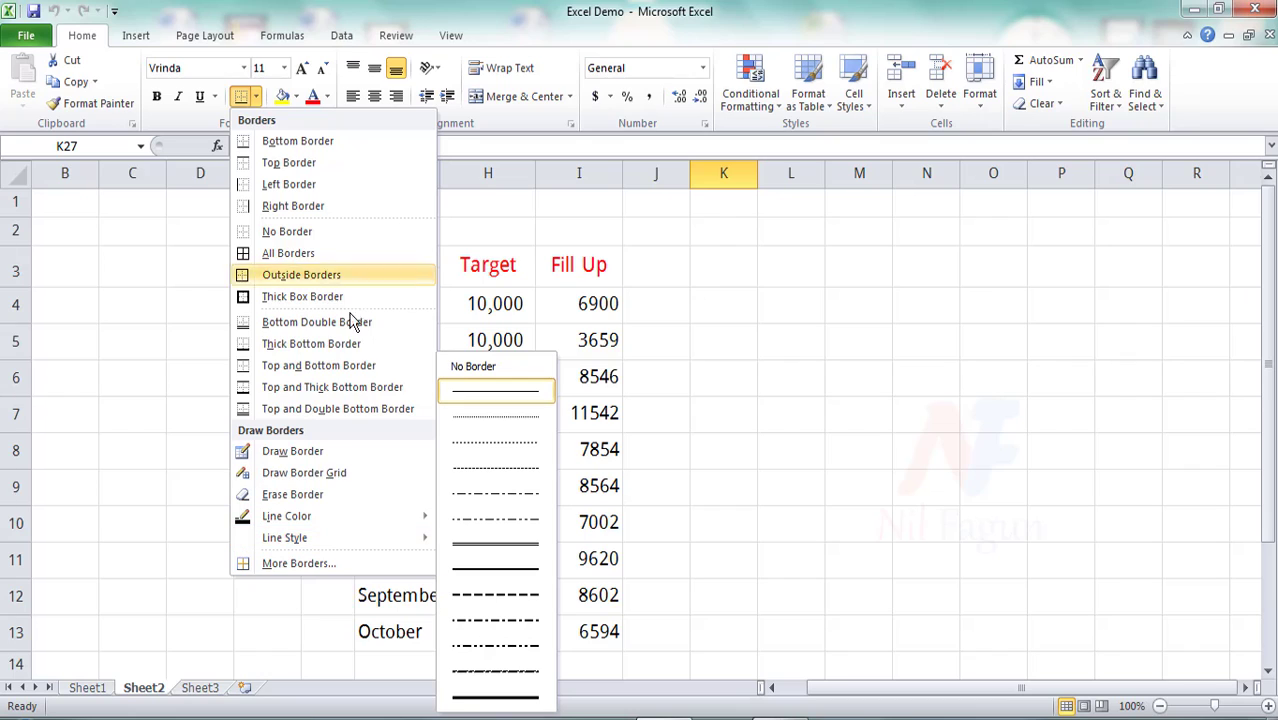
left_click(739, 305)
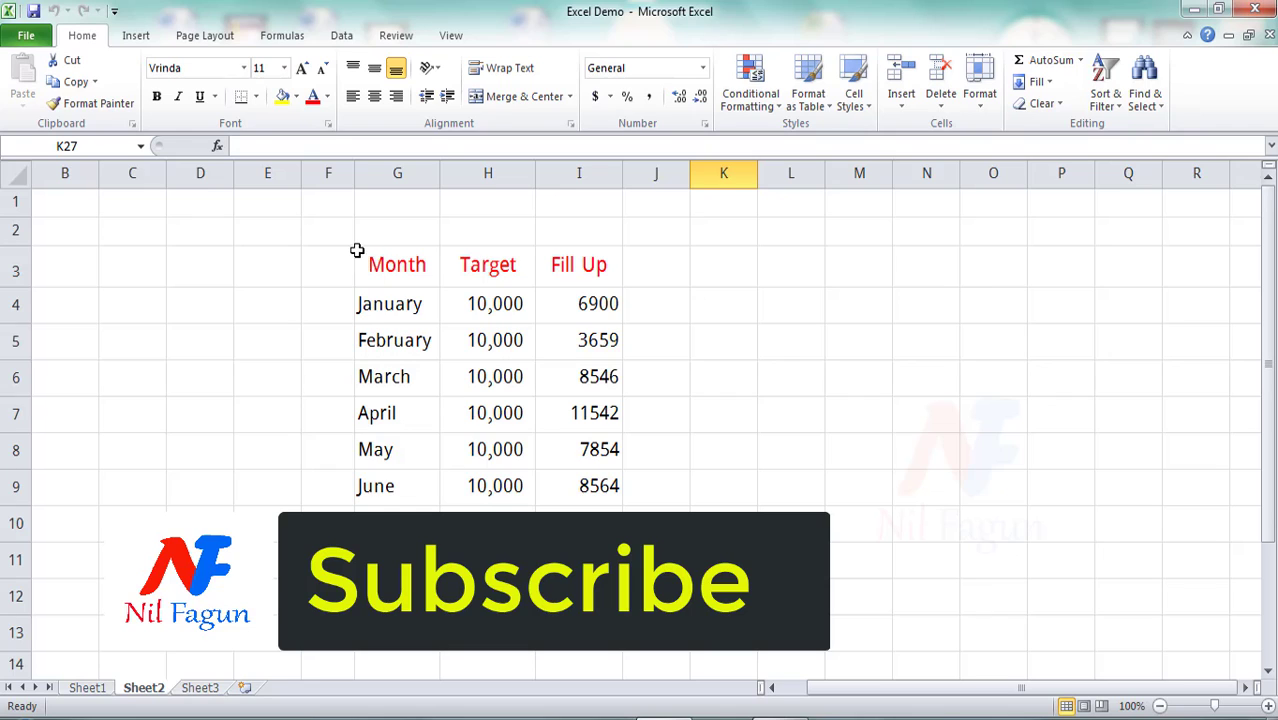
left_click_drag(352, 250, 430, 385)
left_click_drag(468, 437, 525, 495)
left_click(419, 334)
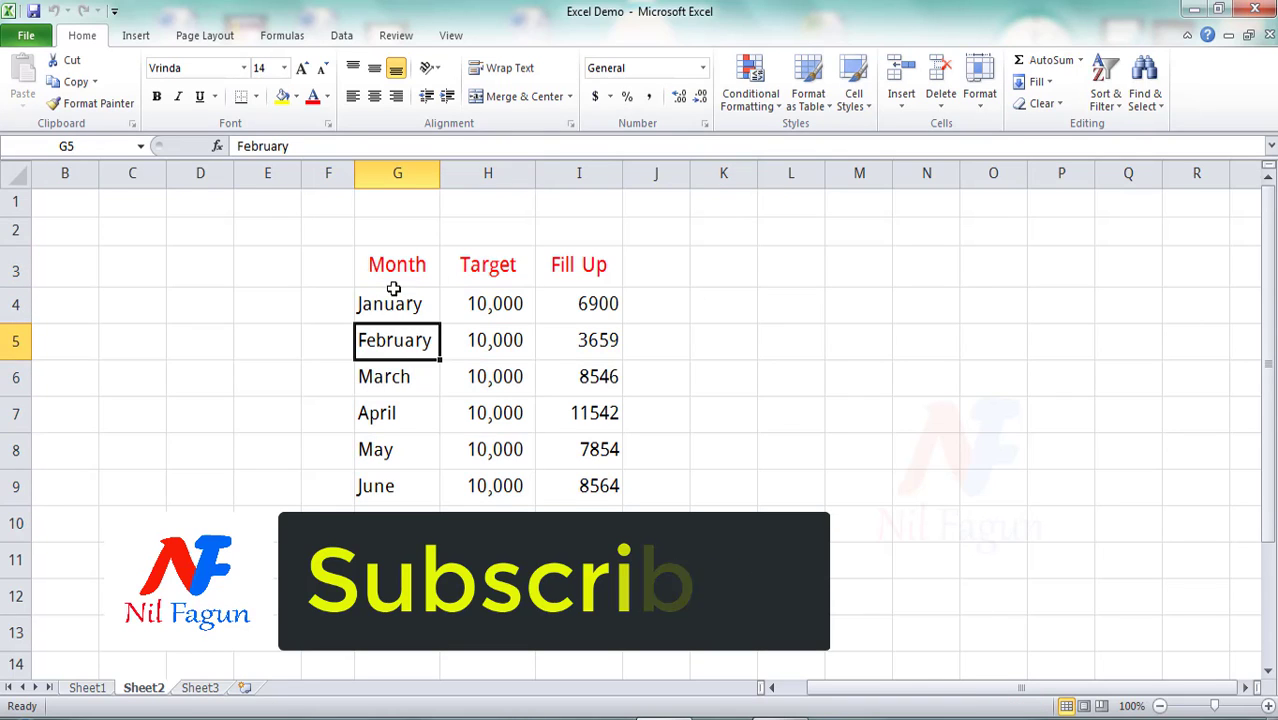
left_click(367, 263)
left_click_drag(367, 263, 579, 632)
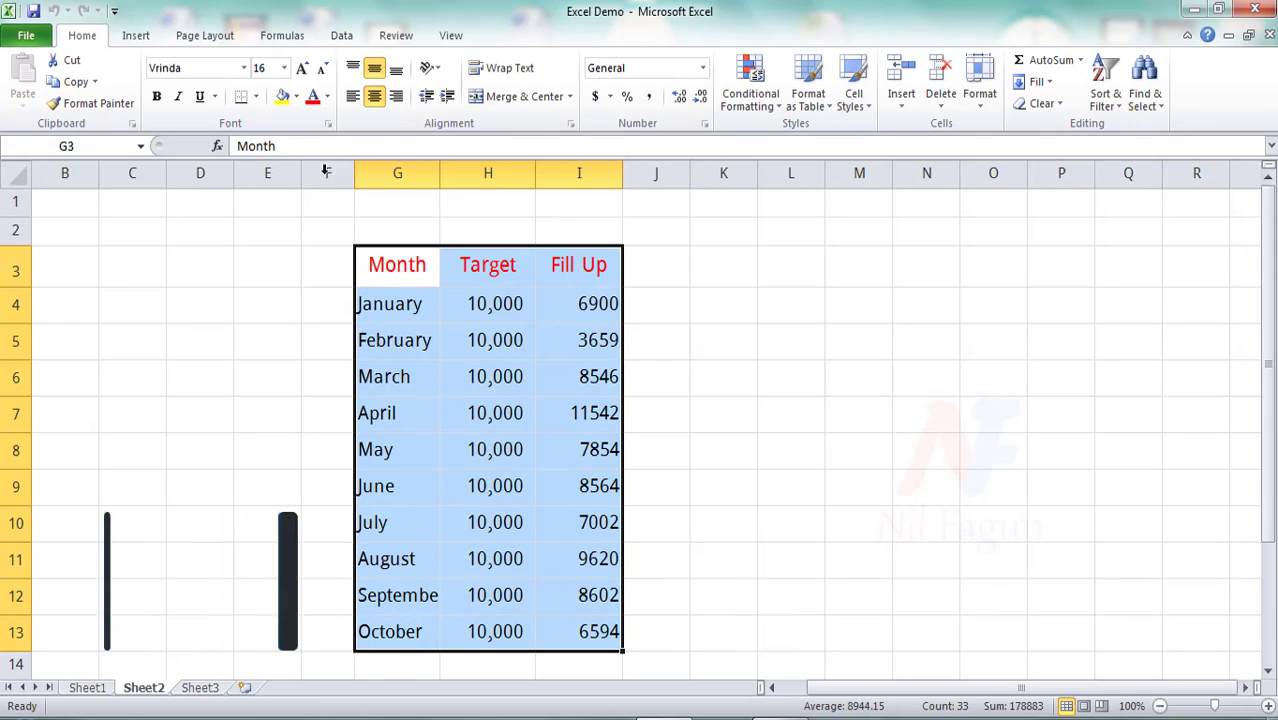
left_click(256, 97)
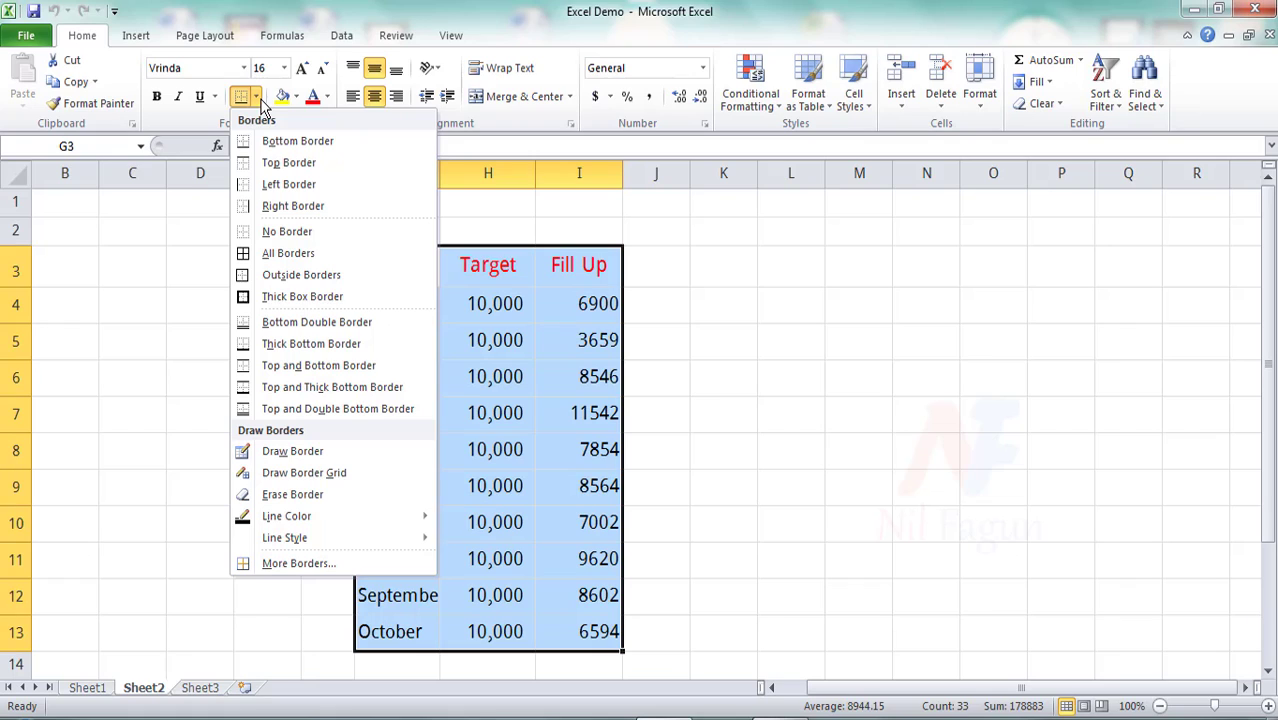
left_click(322, 140)
left_click(796, 556)
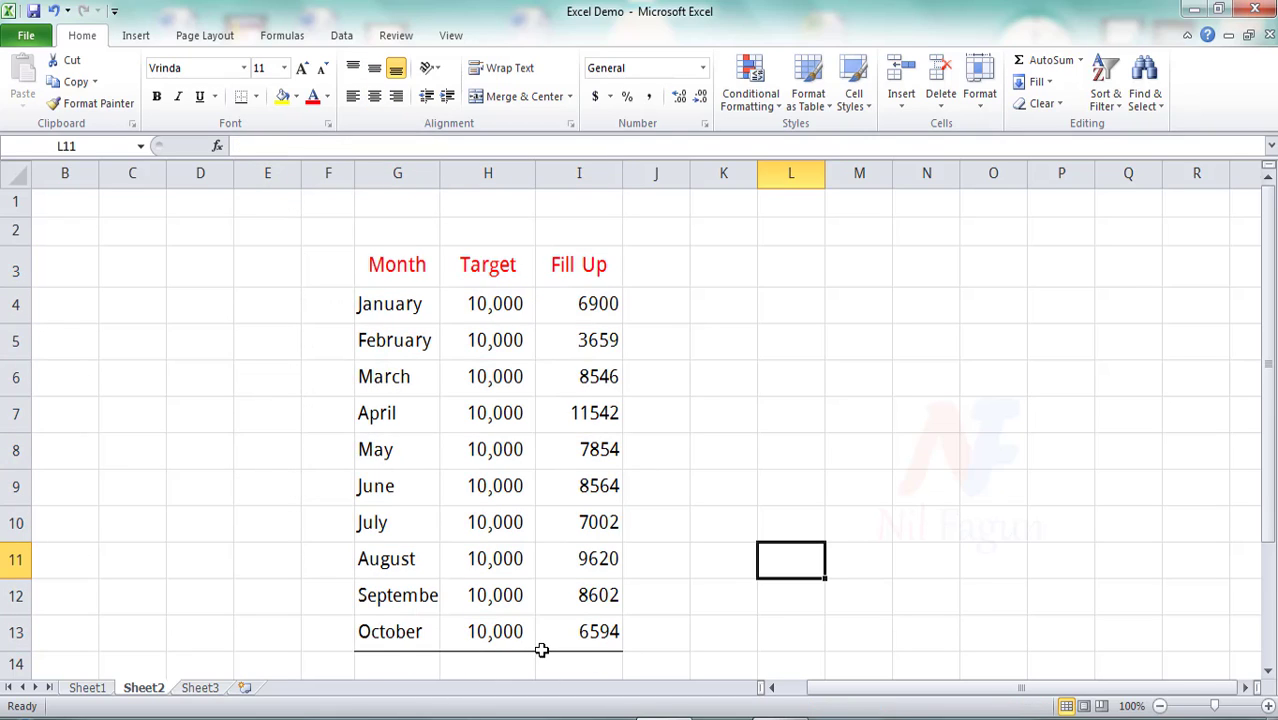
Step: Add a Top Border above the Month/Target/Fill Up header row of G3:I13
left_click_drag(397, 264, 547, 648)
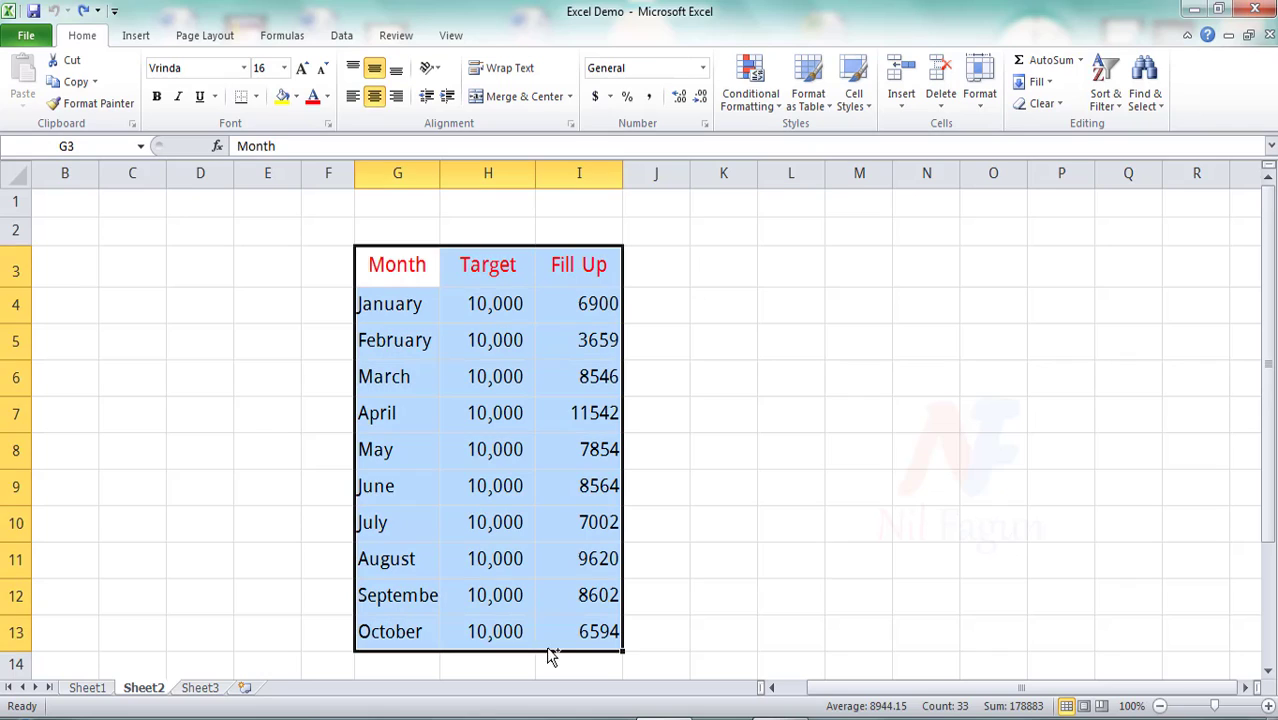
left_click(256, 97)
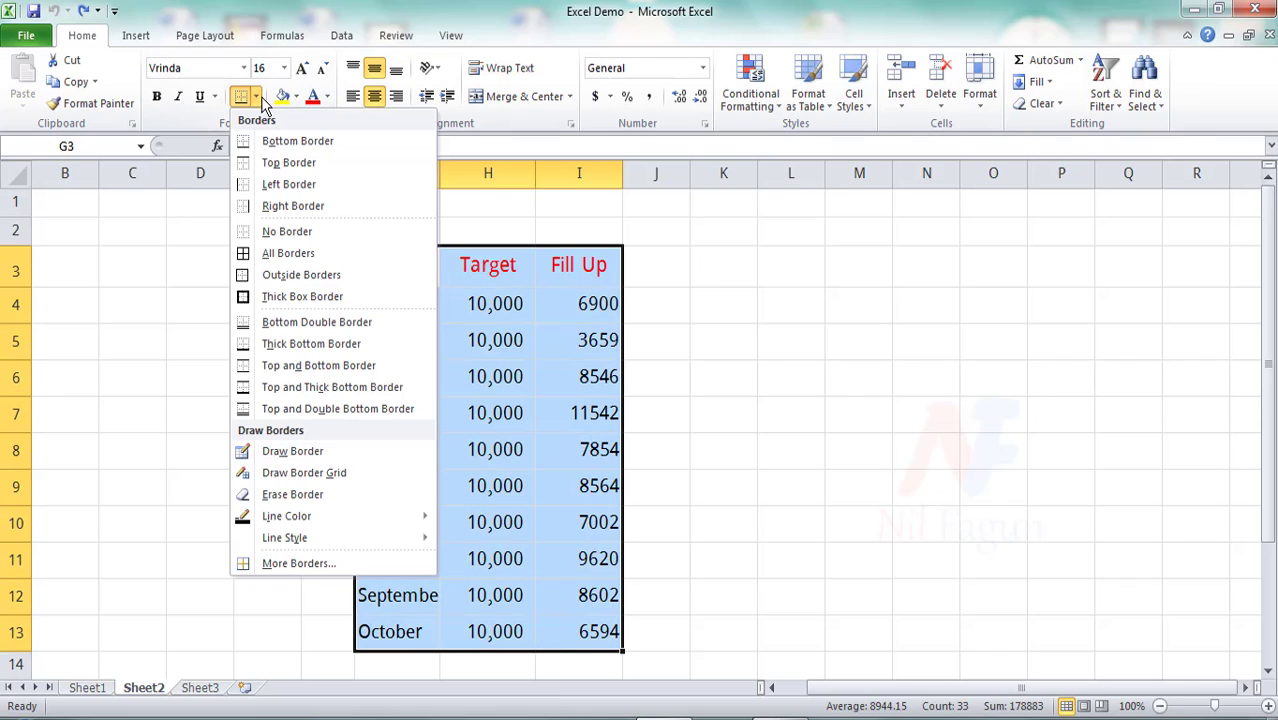
left_click(300, 141)
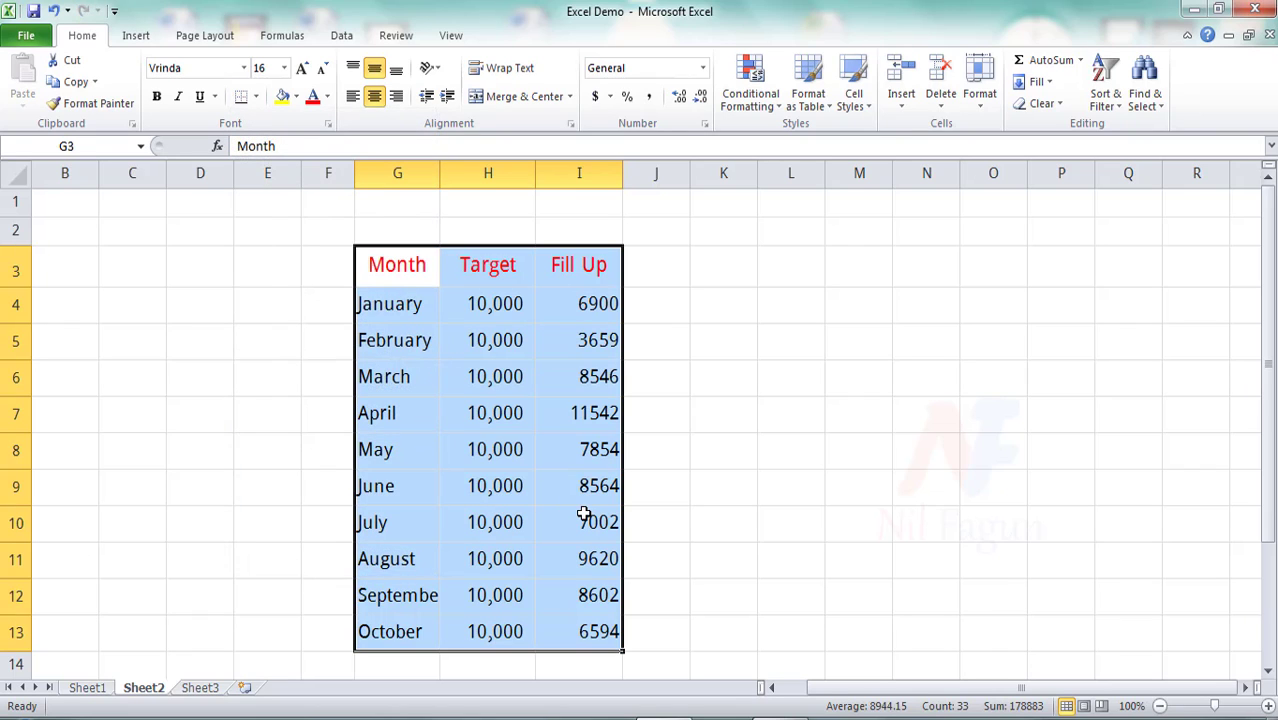
left_click(256, 97)
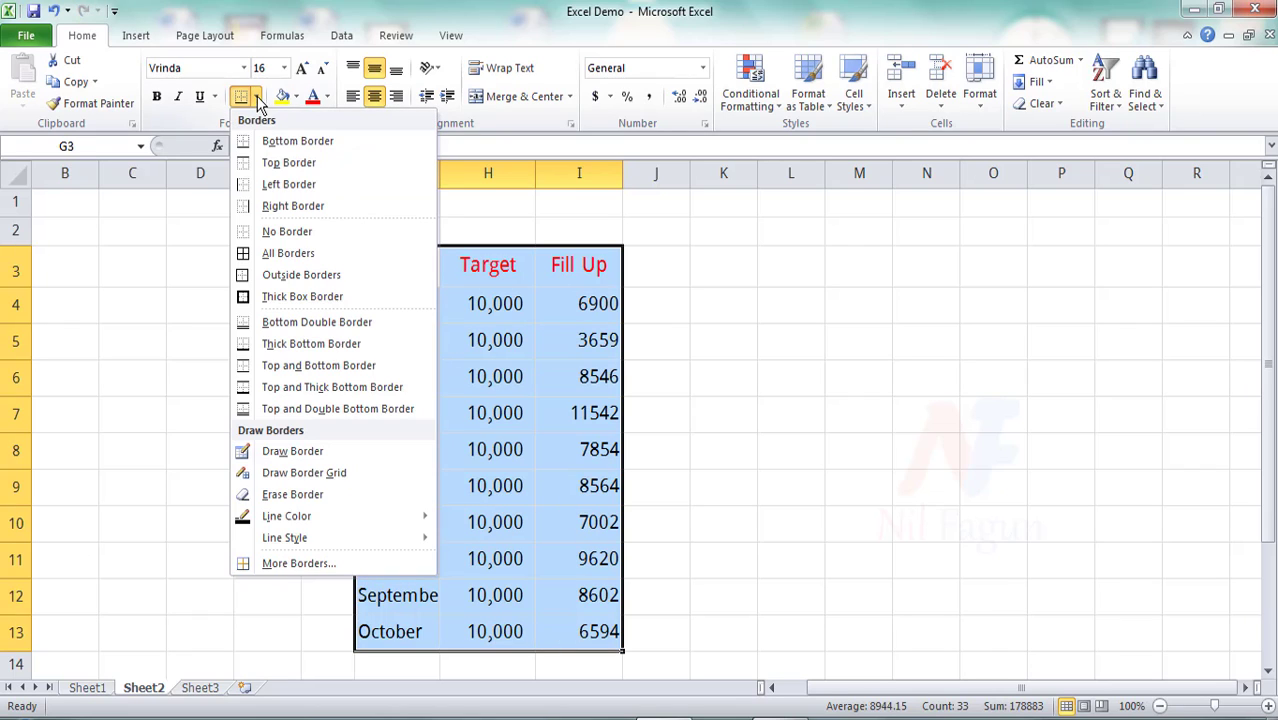
left_click(288, 163)
left_click(776, 316)
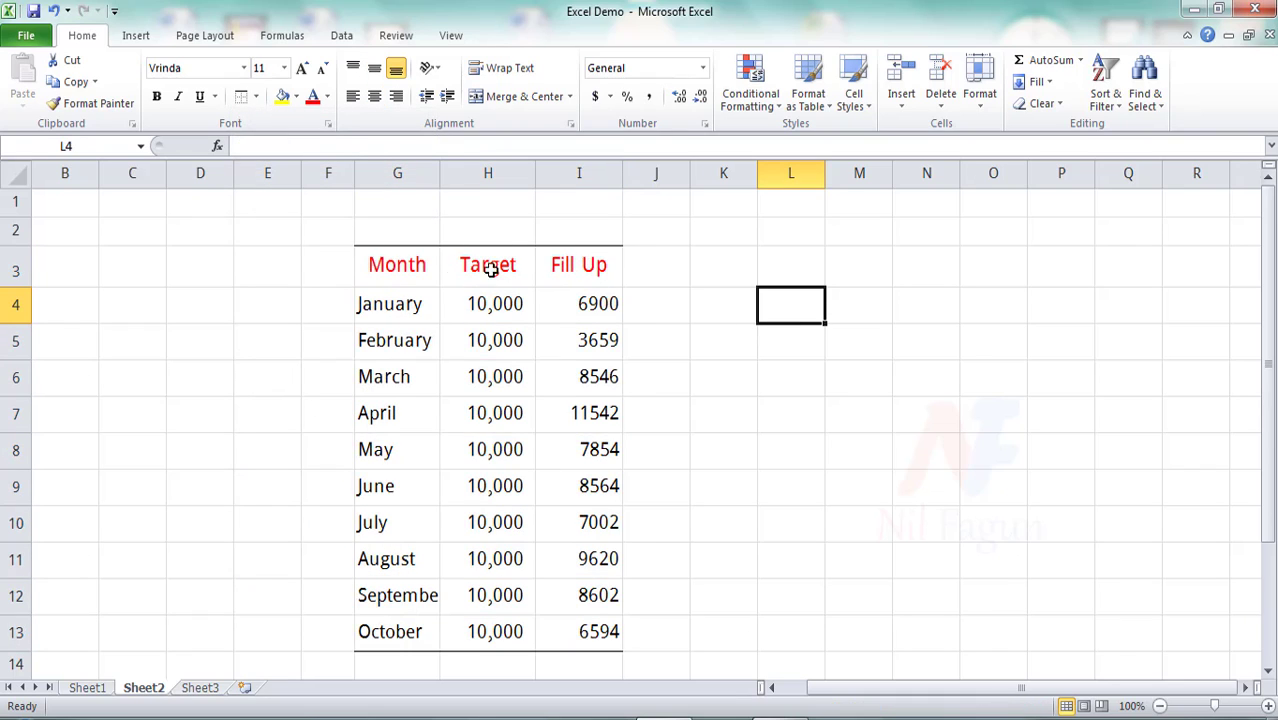
left_click(372, 268)
key("ctrl+a")
Step: Apply a Left Border to the selected table
left_click(256, 96)
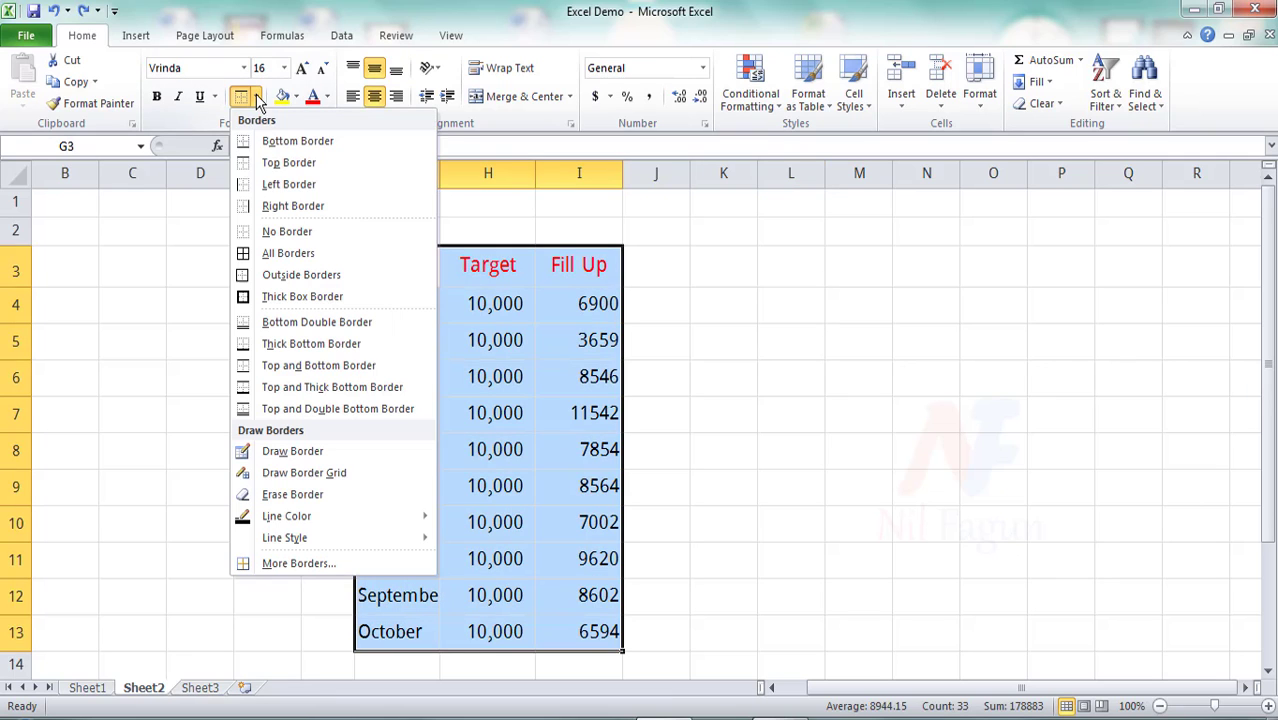
left_click(300, 190)
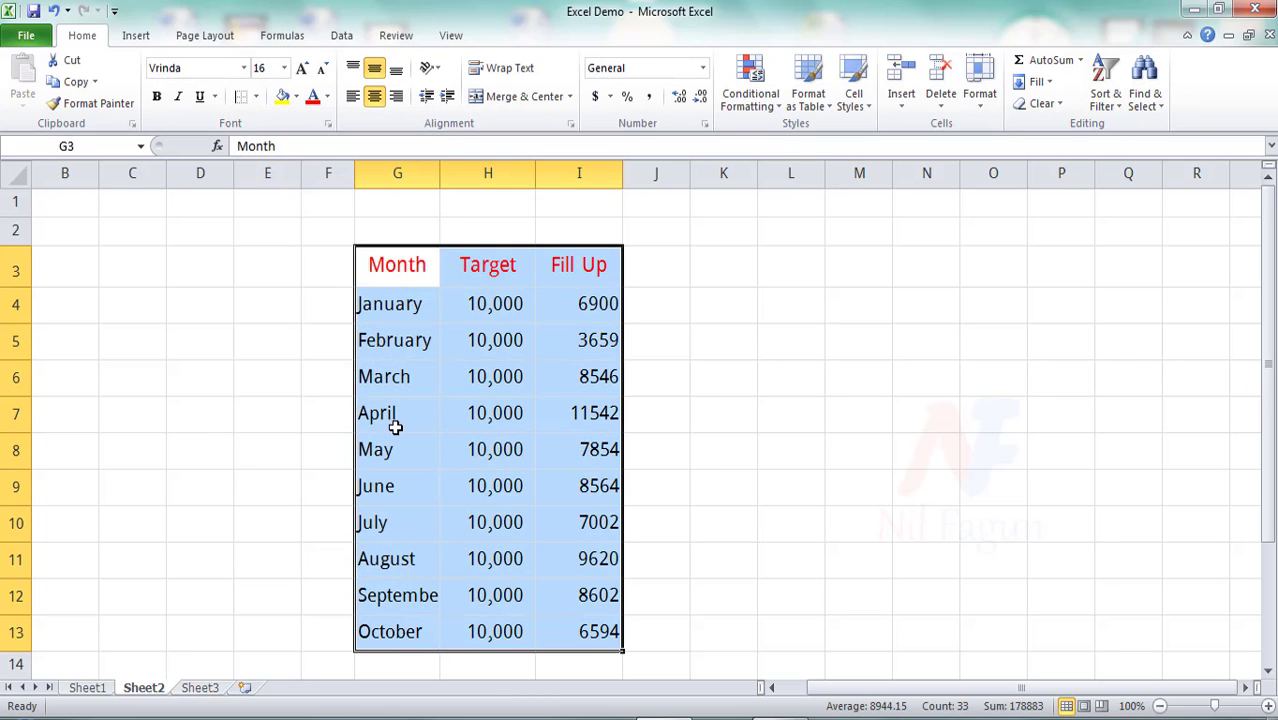
left_click(750, 398)
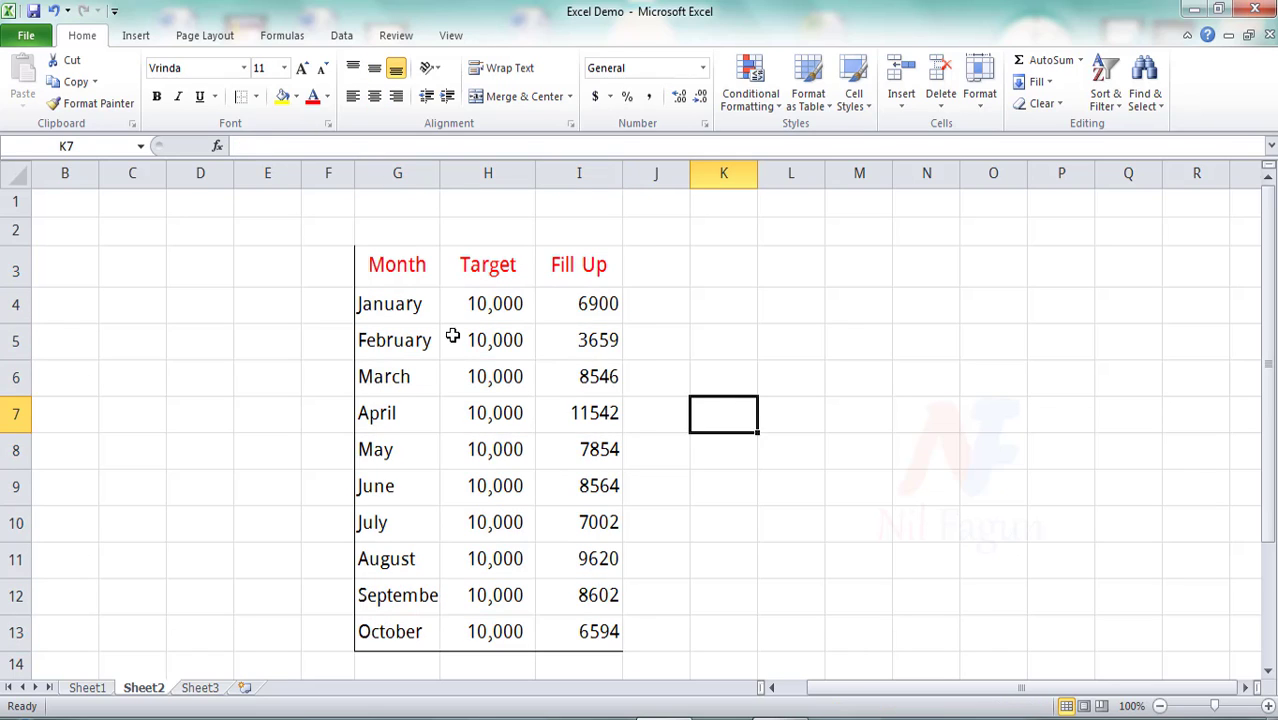
Step: Reselect the table and apply Top, Left and Right Borders to enclose it
left_click(376, 262)
key("ctrl+a")
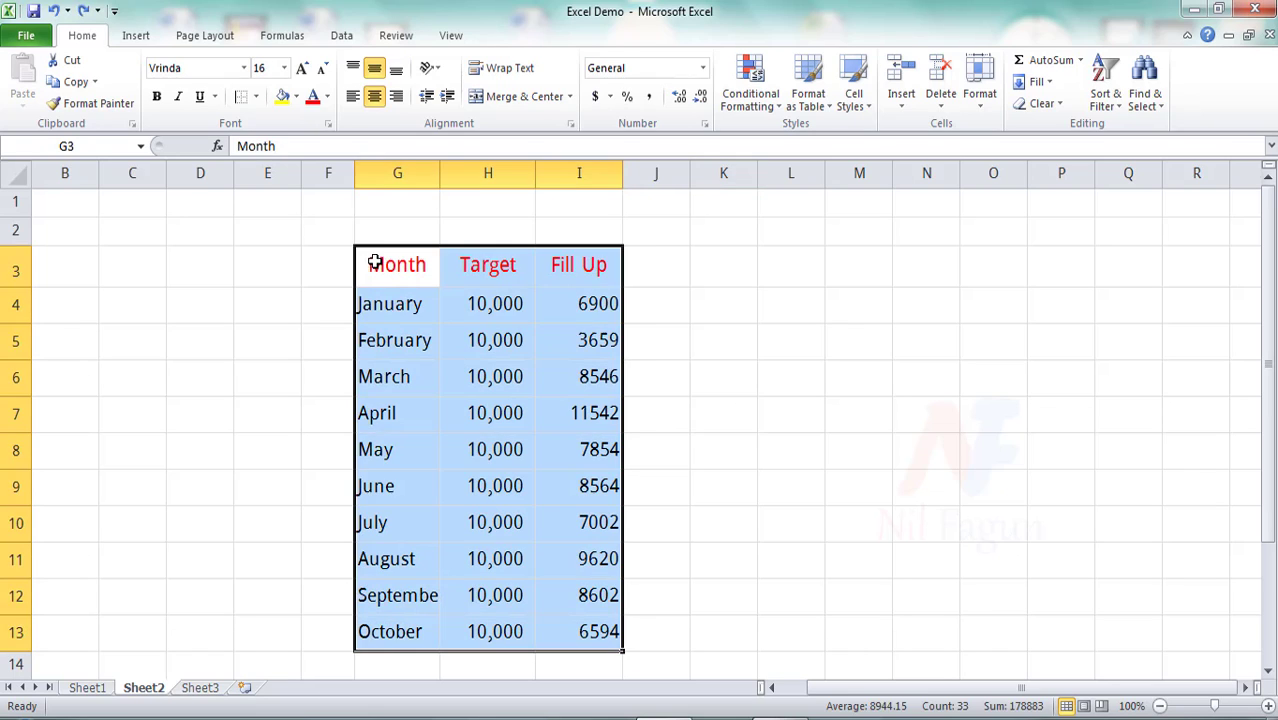
left_click(257, 97)
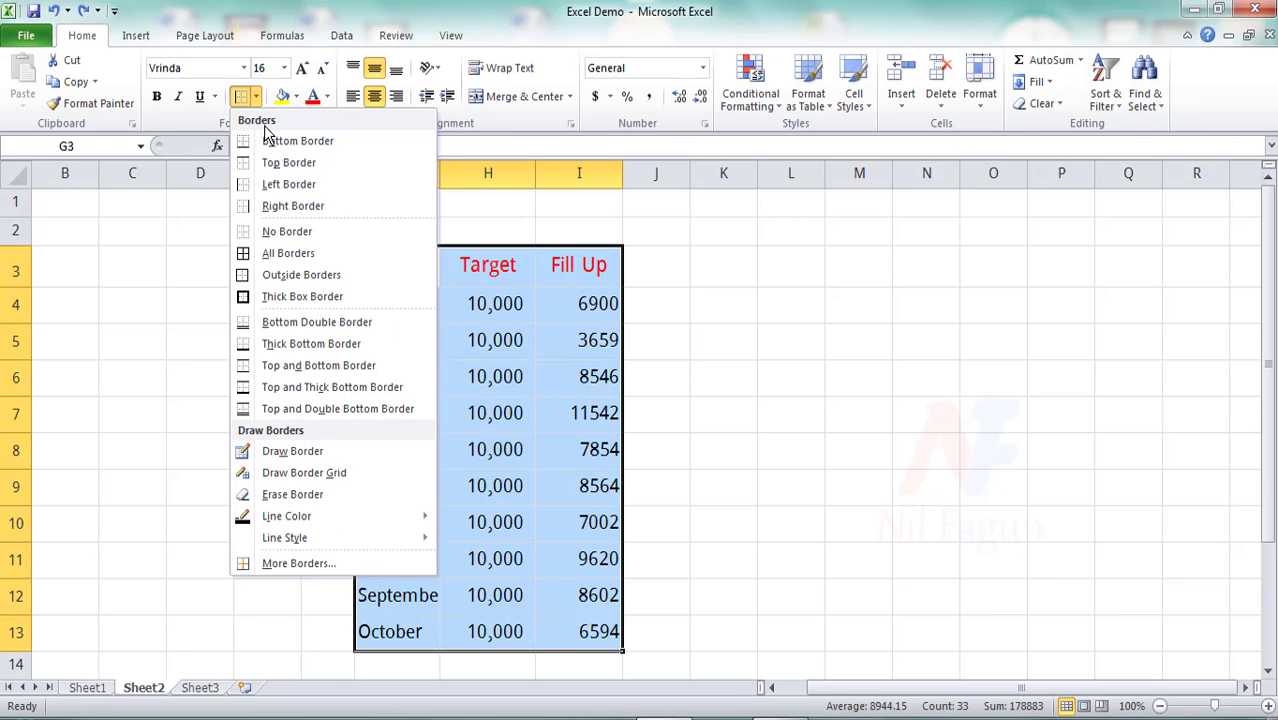
left_click(270, 141)
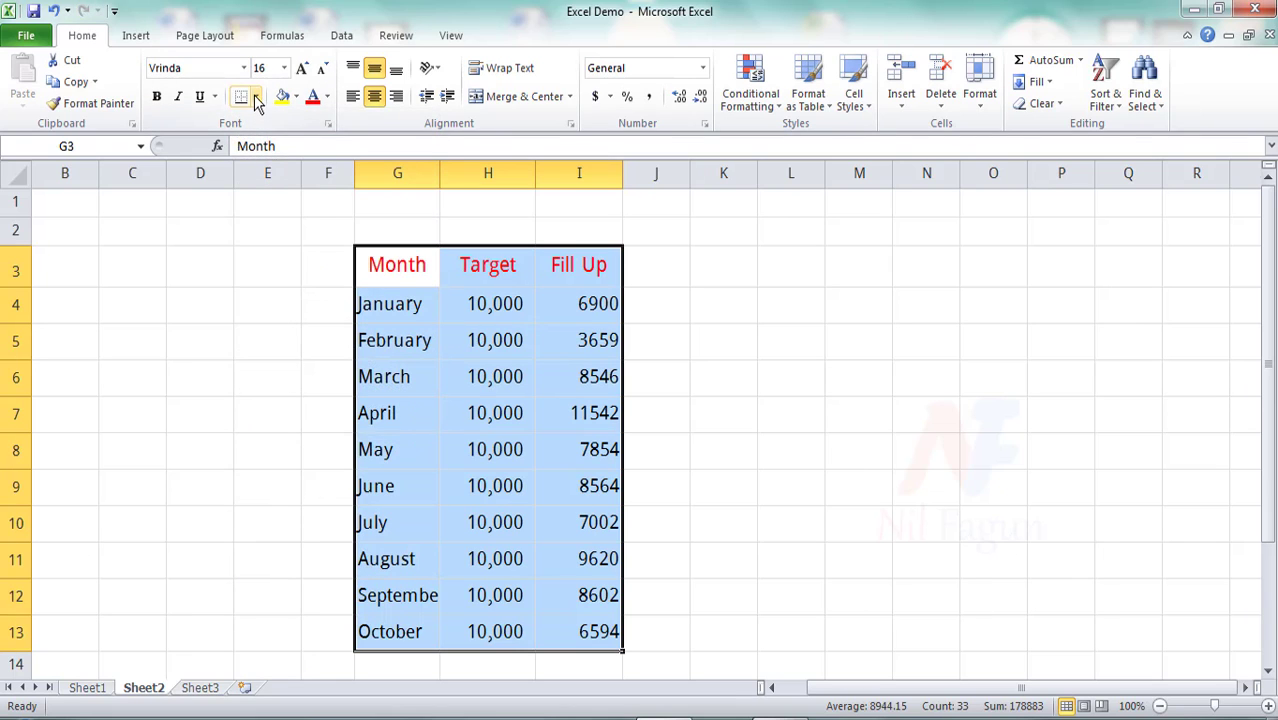
left_click(257, 100)
left_click(268, 158)
left_click(257, 100)
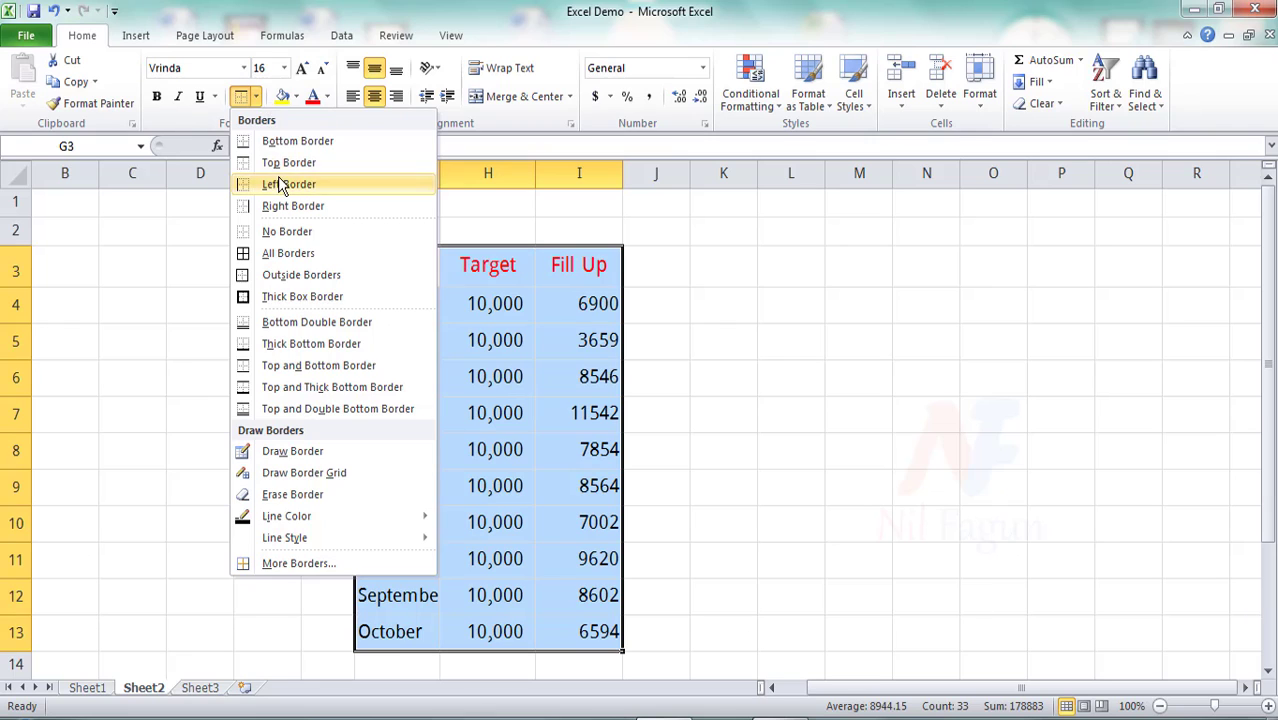
left_click(281, 186)
left_click(257, 100)
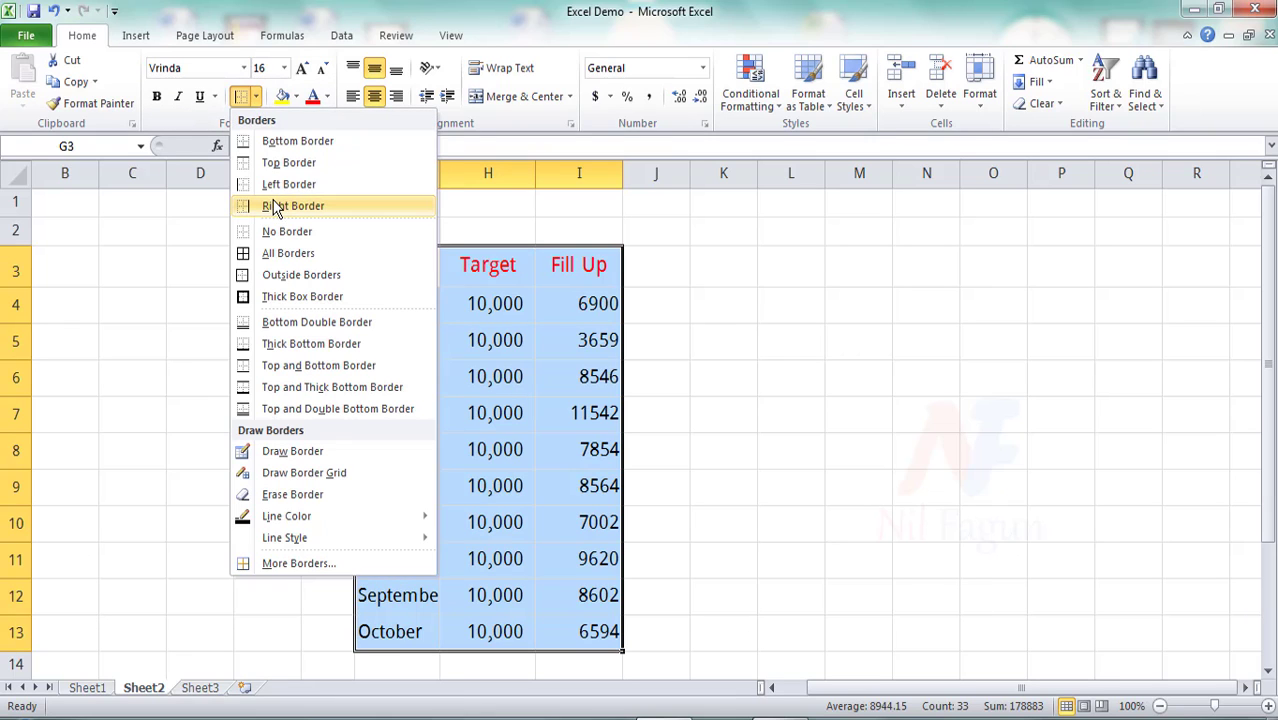
left_click(275, 207)
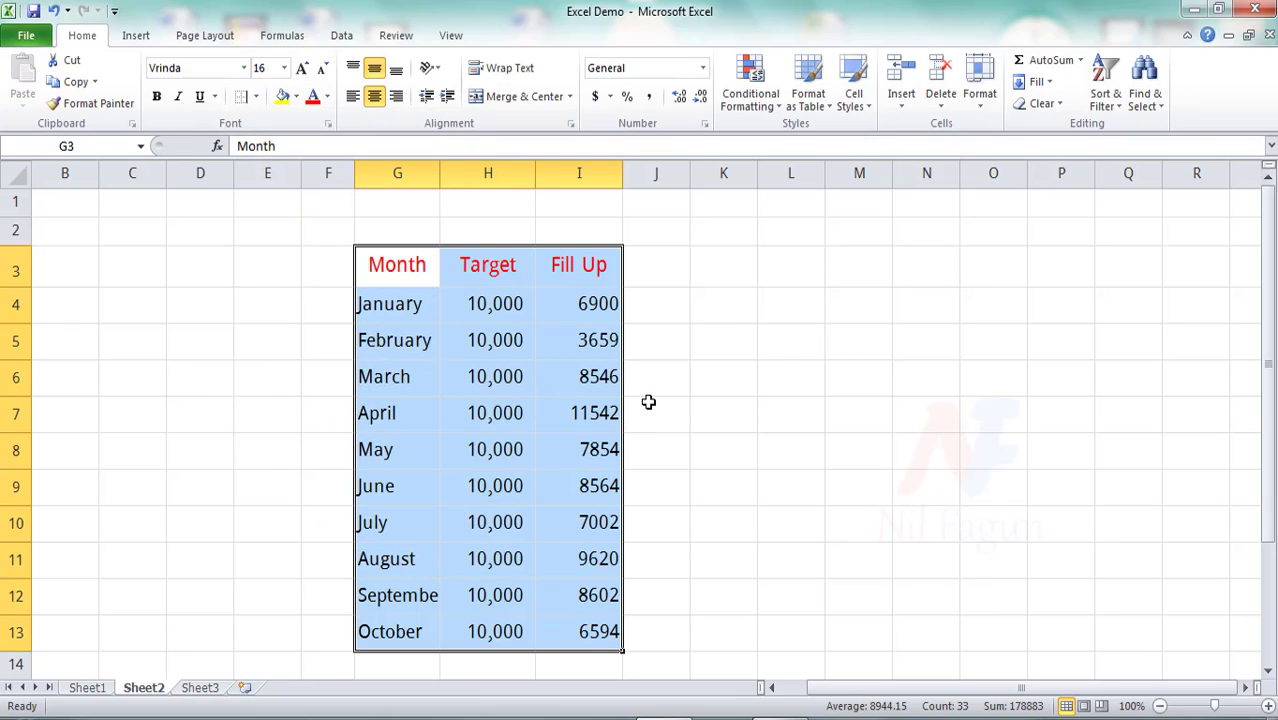
left_click(706, 388)
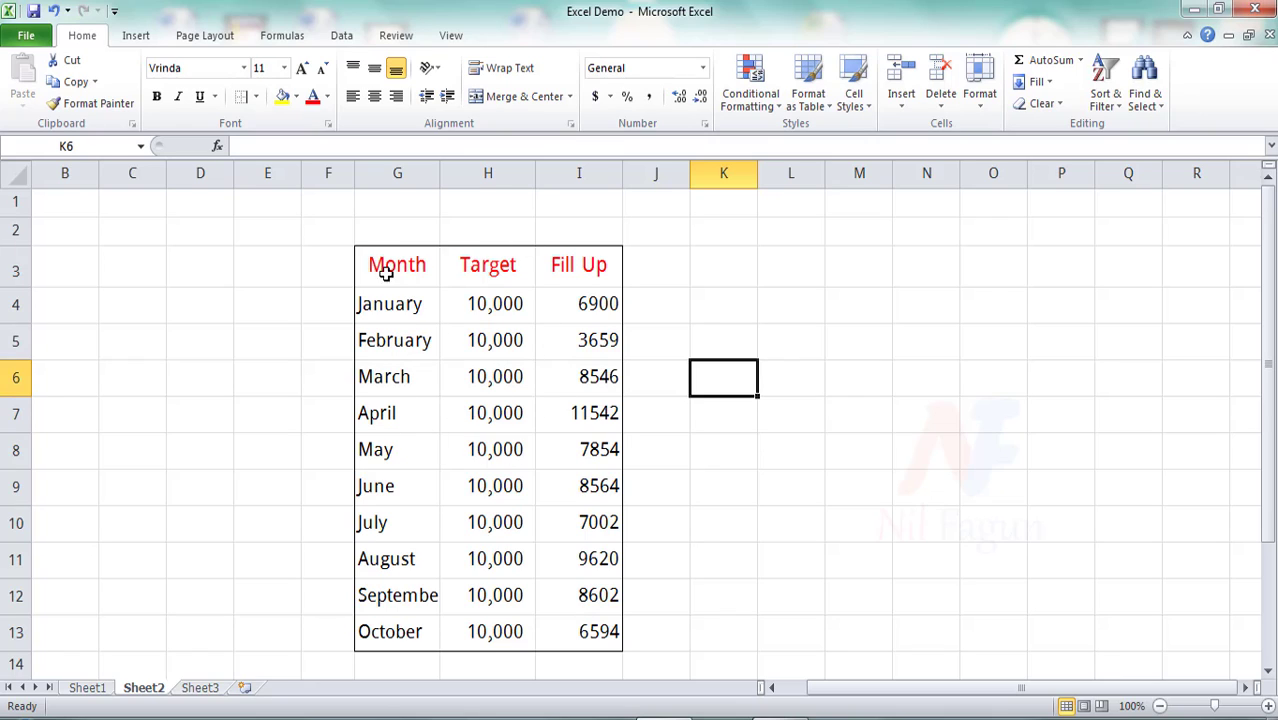
left_click_drag(360, 248, 593, 622)
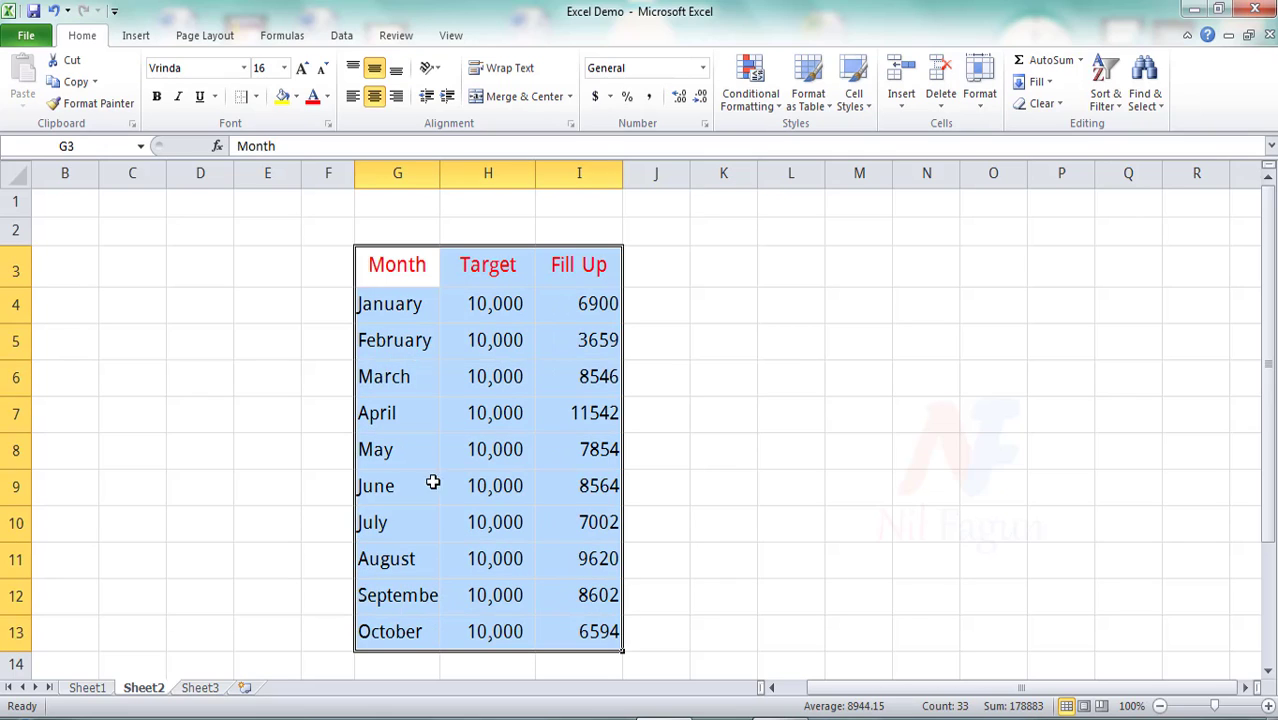
left_click(255, 97)
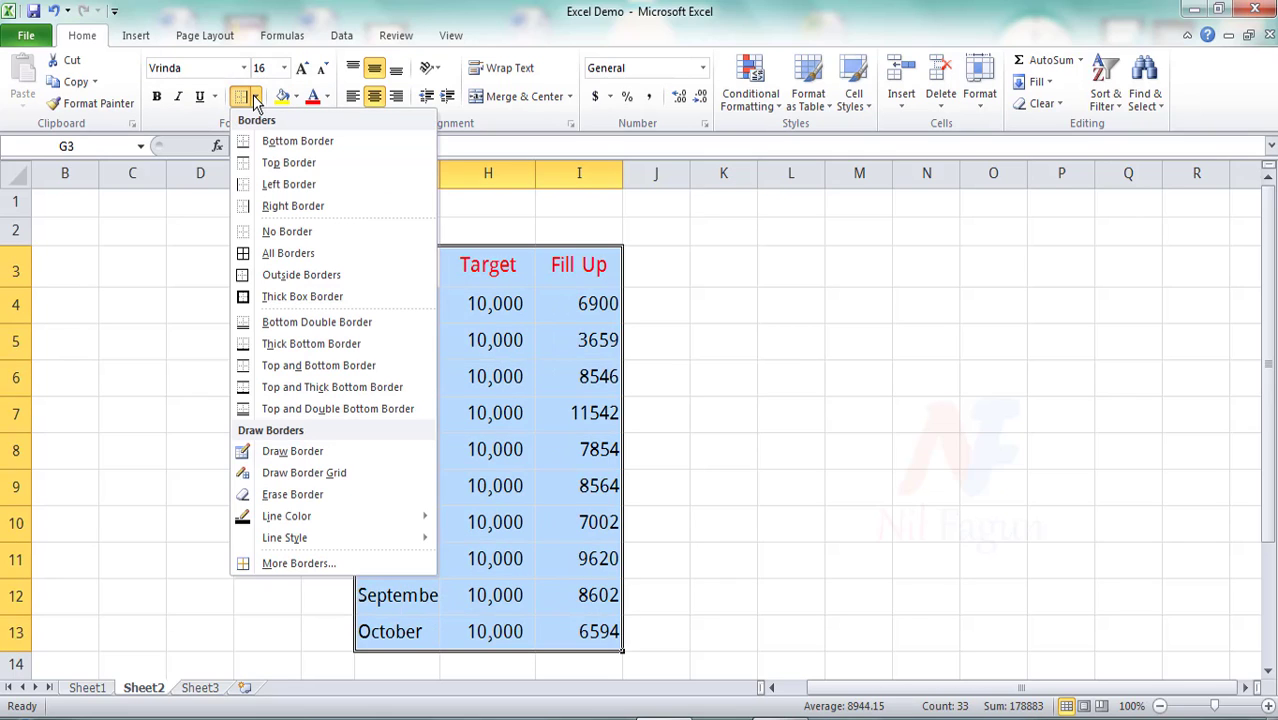
left_click(287, 240)
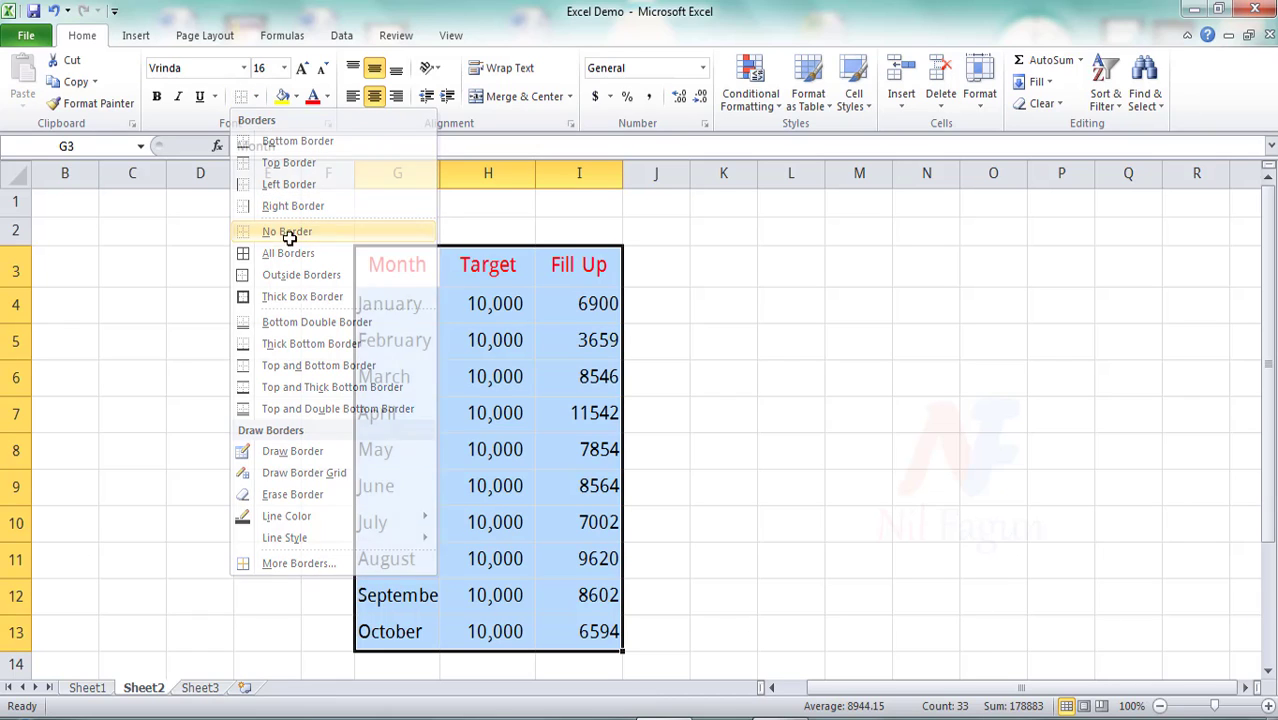
left_click(256, 97)
left_click(684, 363)
left_click(634, 393)
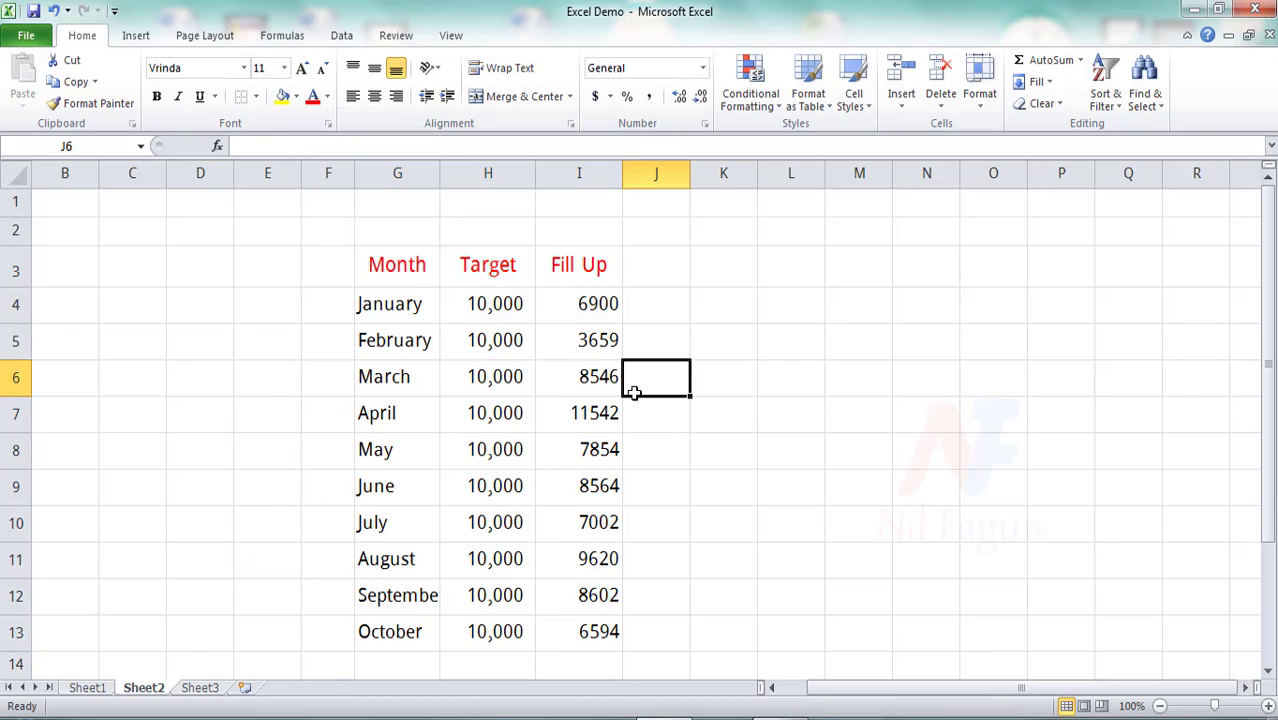
key("ctrl+z")
left_click(782, 388)
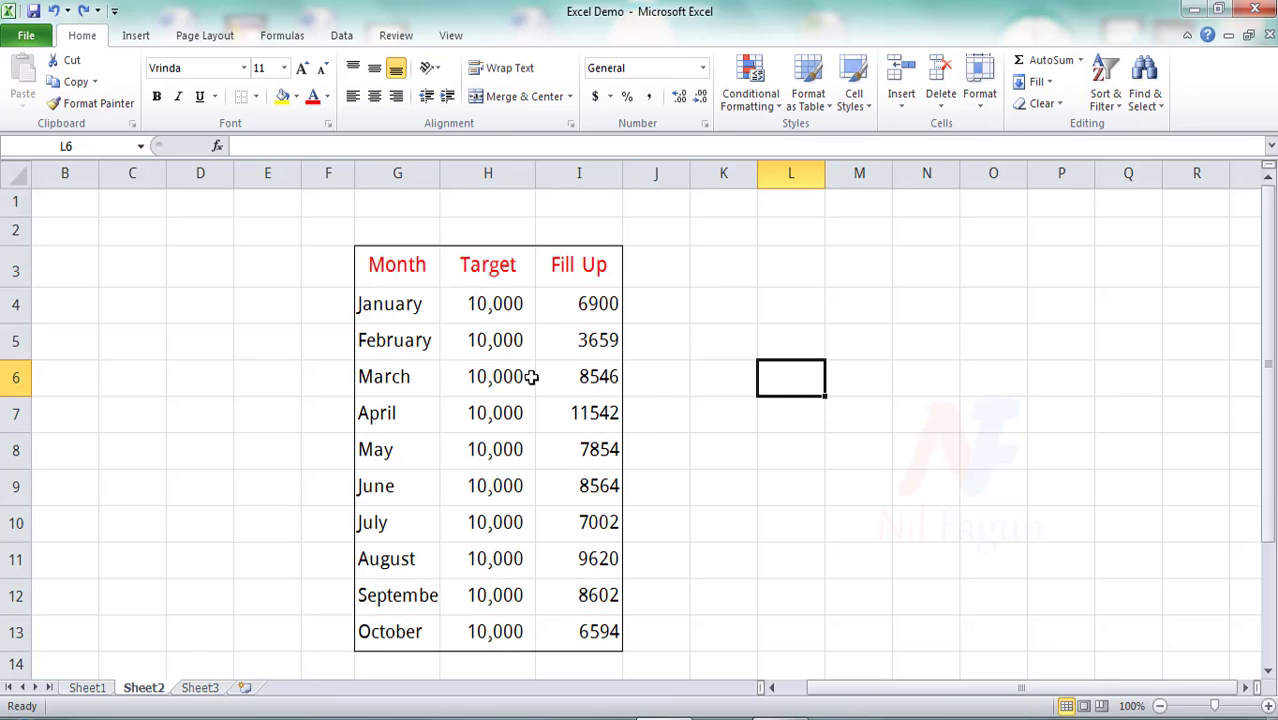
Step: Apply All Borders to G3:I13 so every table cell is gridded
left_click_drag(368, 262, 598, 636)
left_click(257, 97)
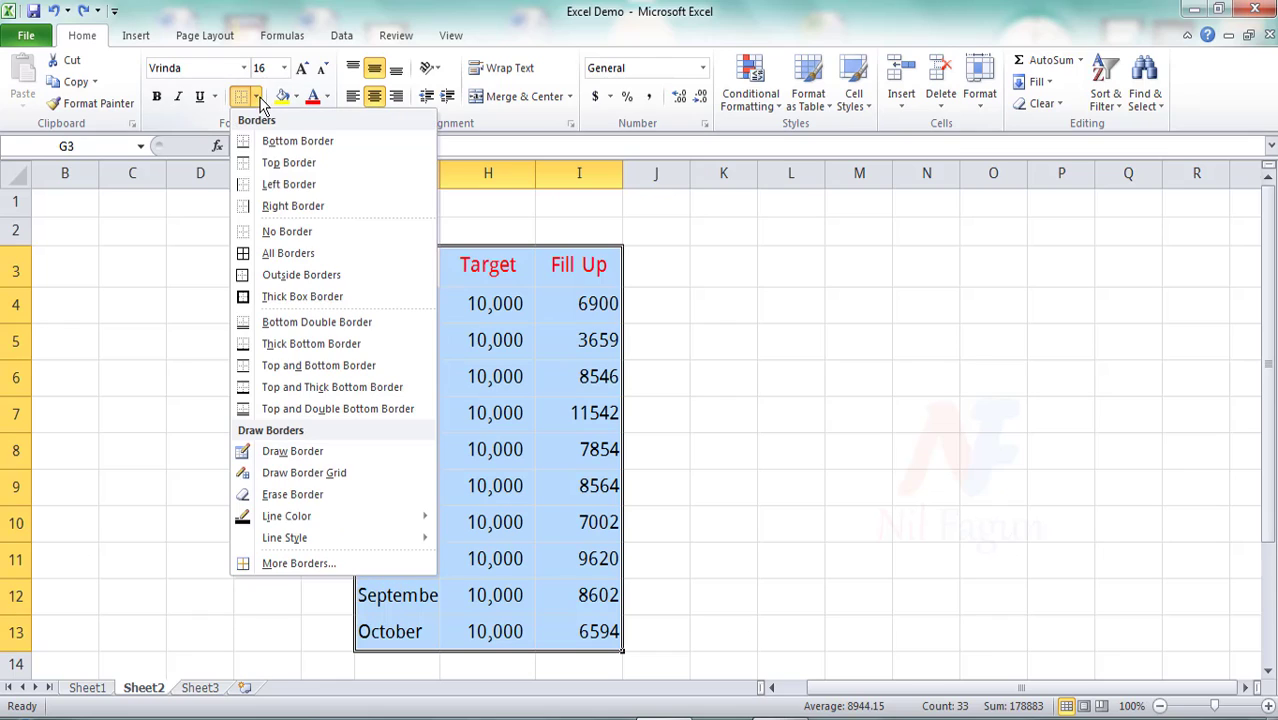
left_click(268, 232)
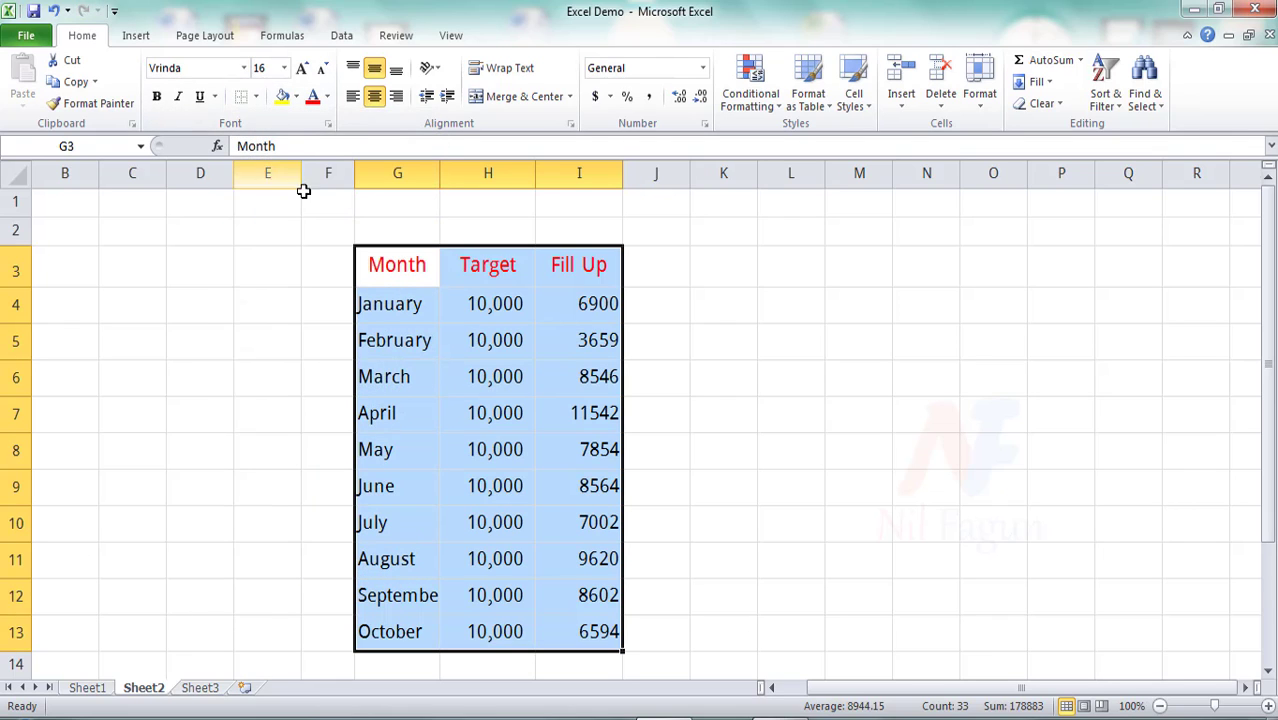
left_click(258, 97)
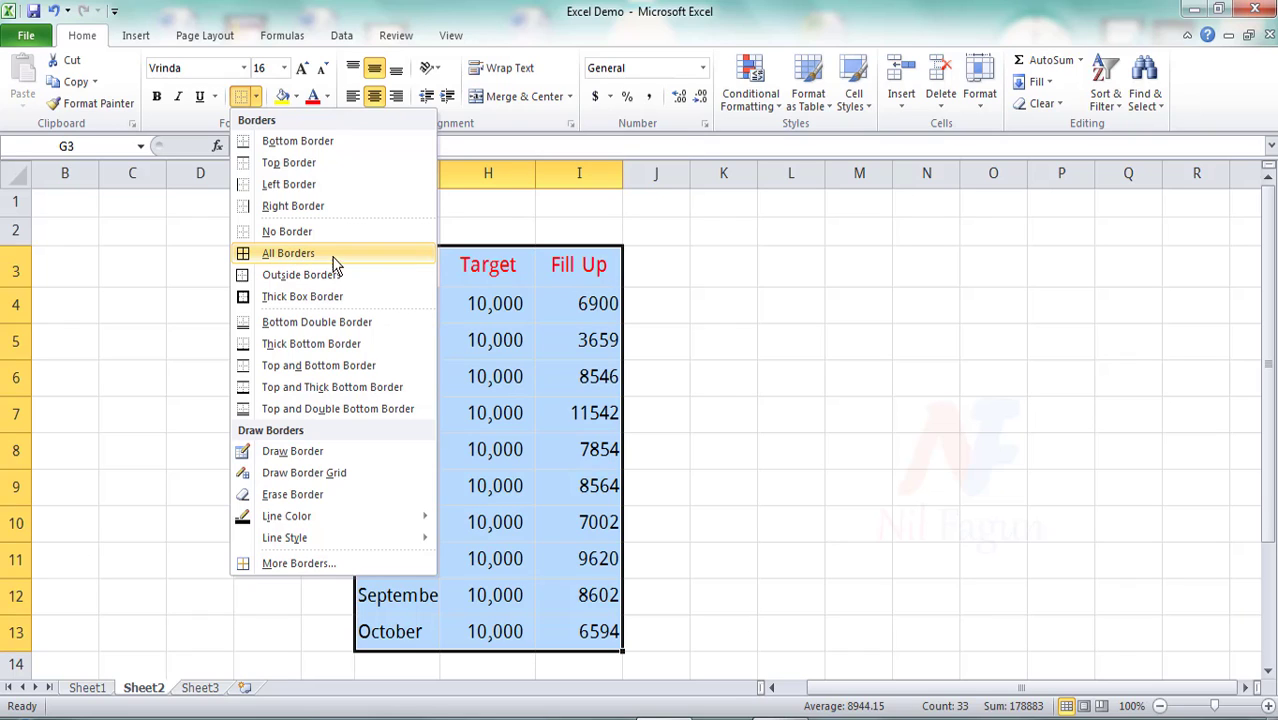
left_click(288, 253)
left_click(806, 390)
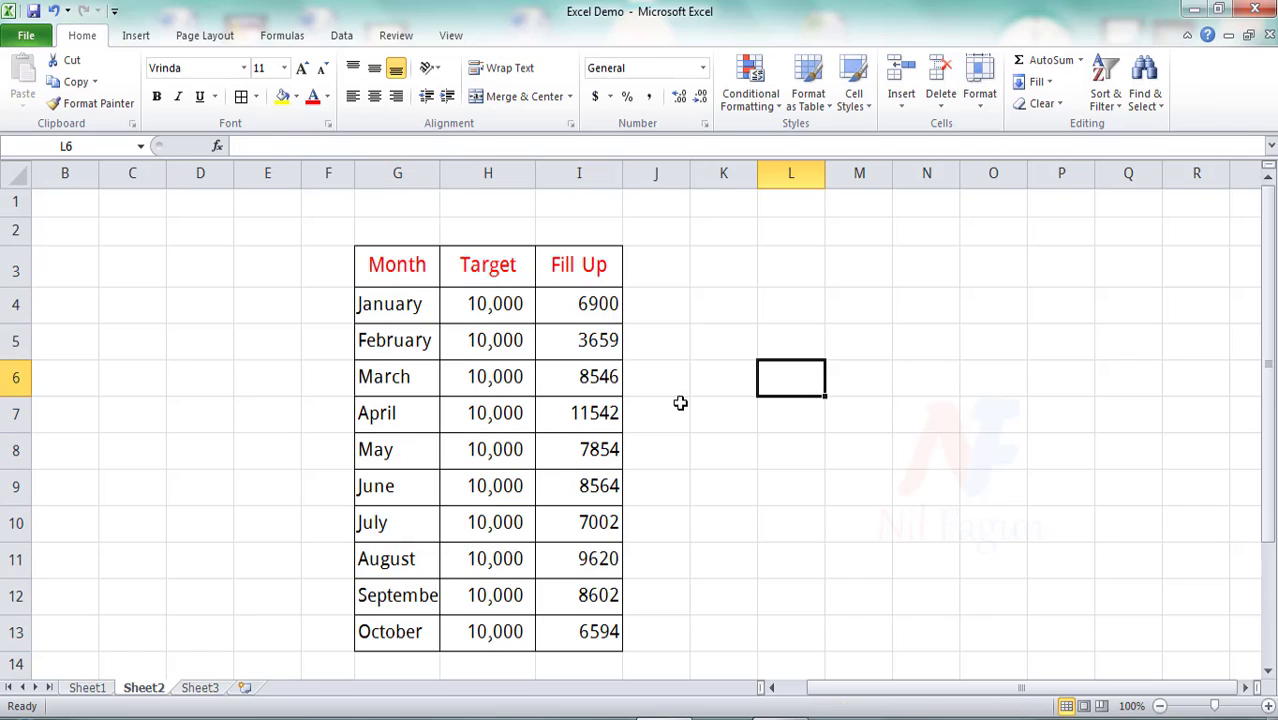
Step: Clear G3:I13 with No Border, then apply Outside Borders only
left_click_drag(358, 244, 592, 624)
left_click(256, 97)
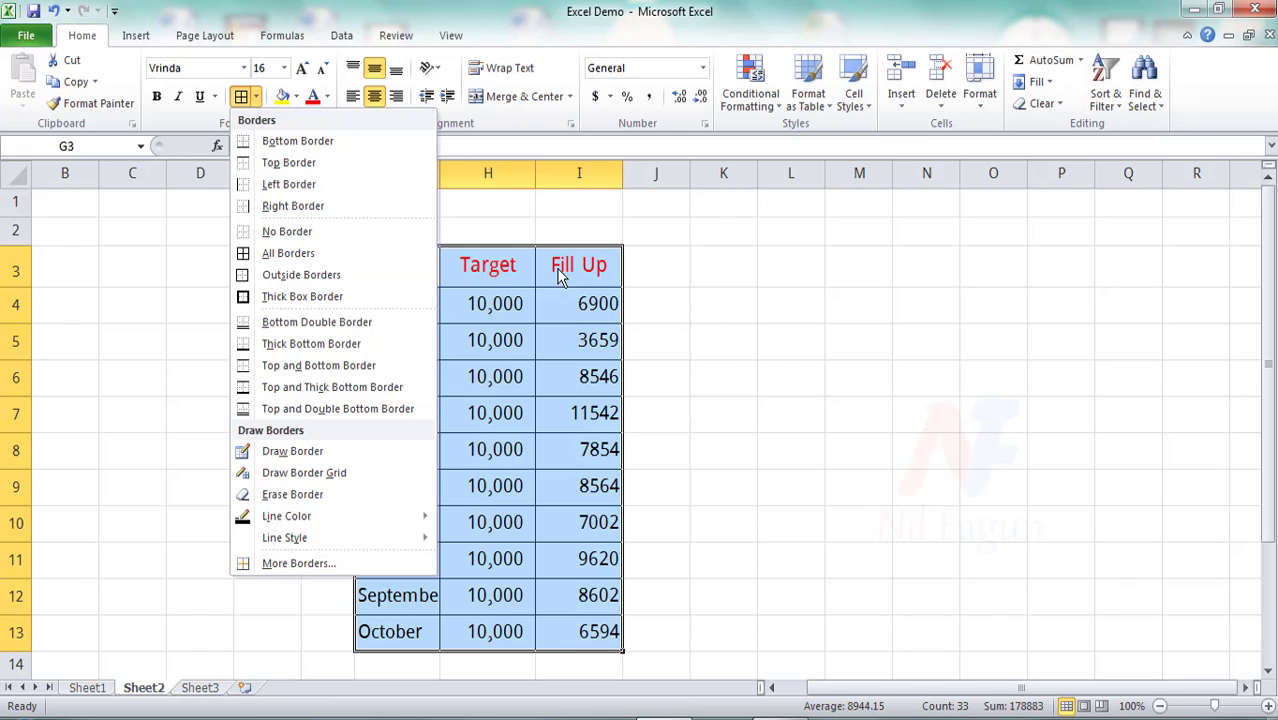
left_click(307, 229)
left_click(256, 96)
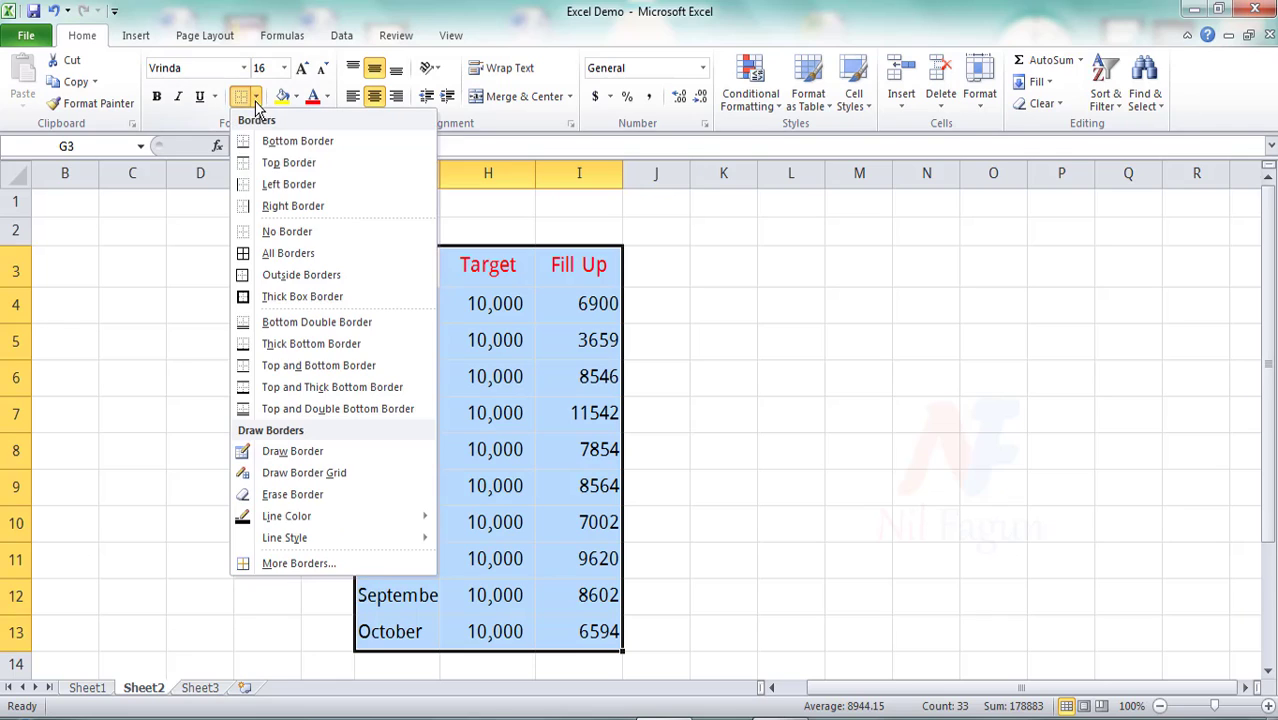
left_click(298, 271)
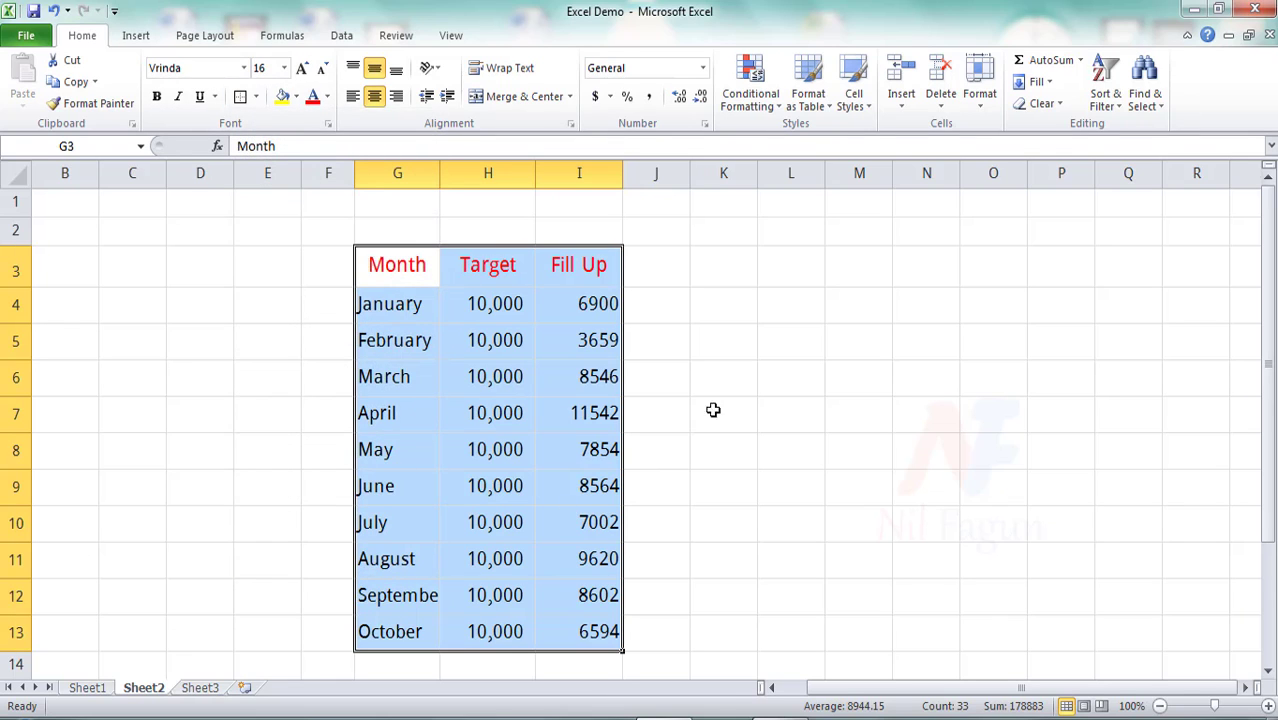
left_click(752, 346)
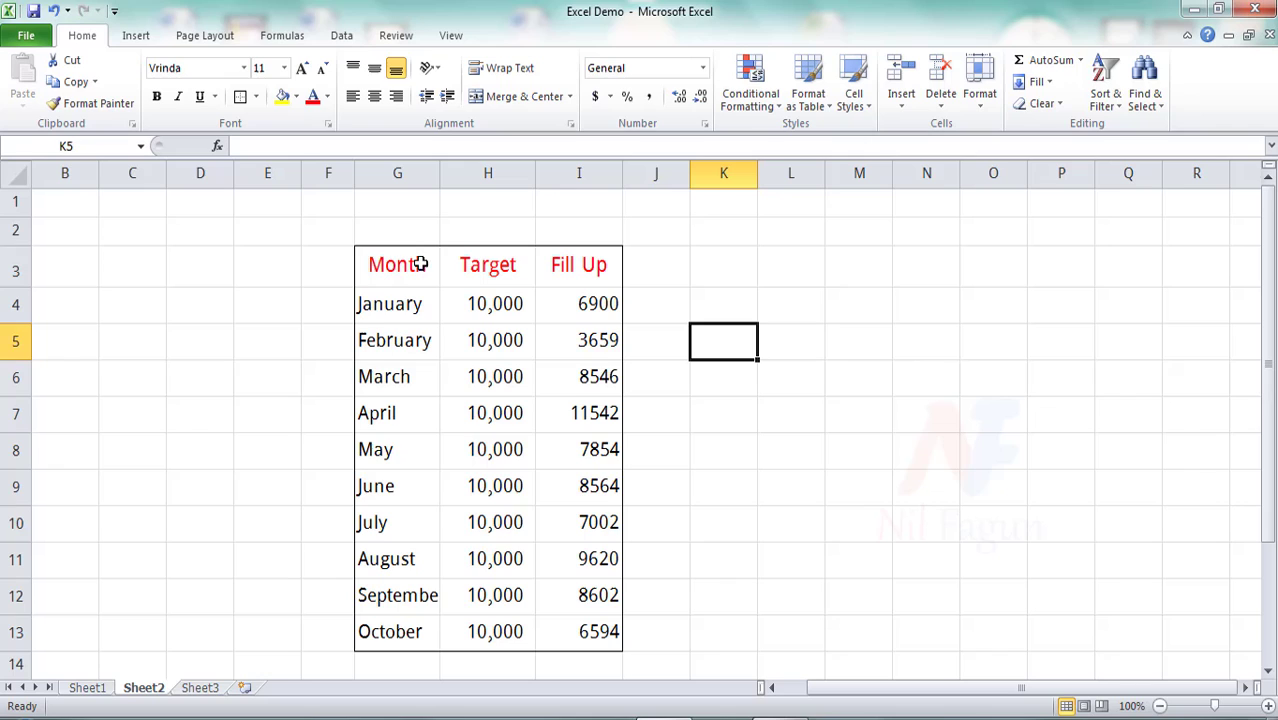
Step: Frame the table G3:I13 with a Thick Box Border
left_click(361, 249)
key("ctrl+a")
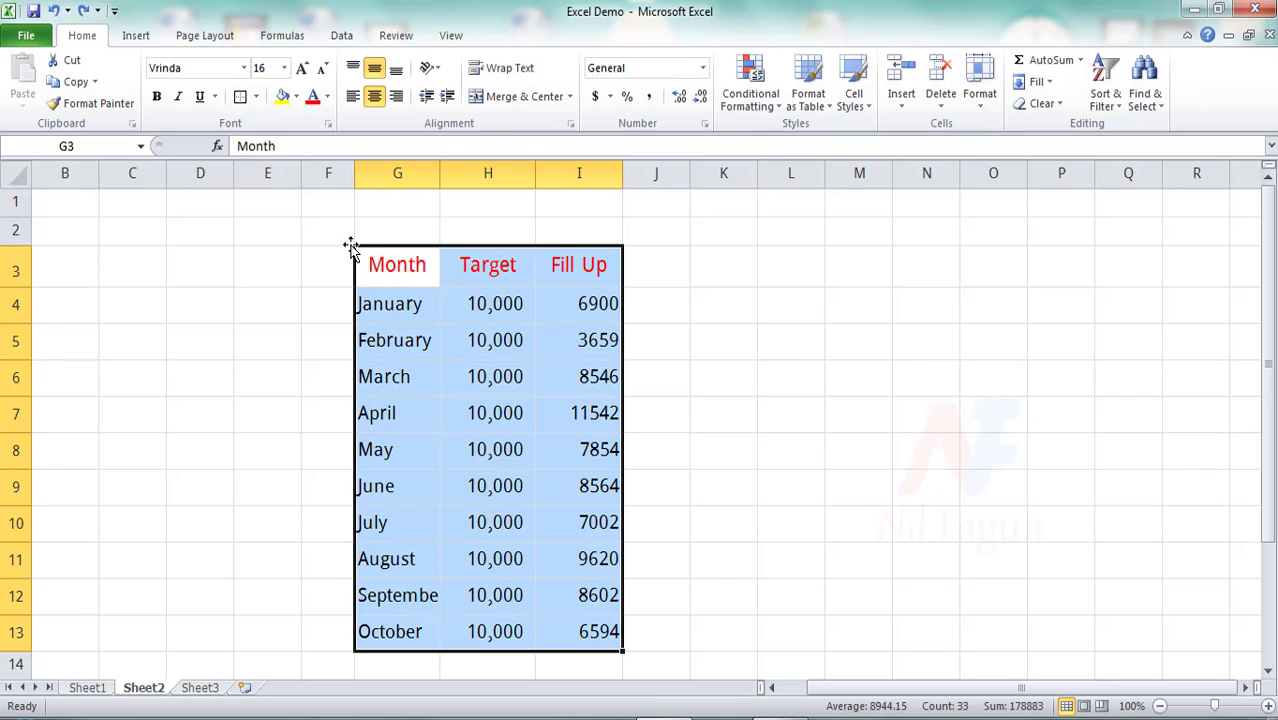
left_click(258, 98)
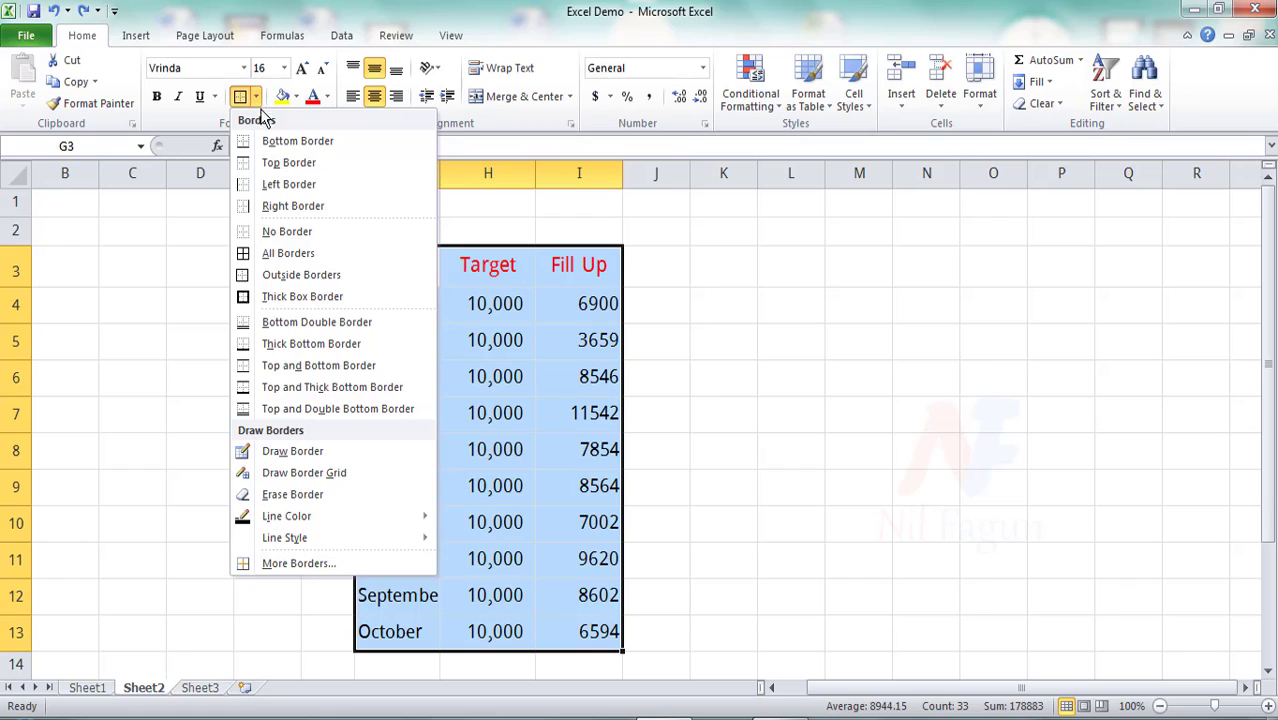
left_click(303, 305)
left_click(728, 378)
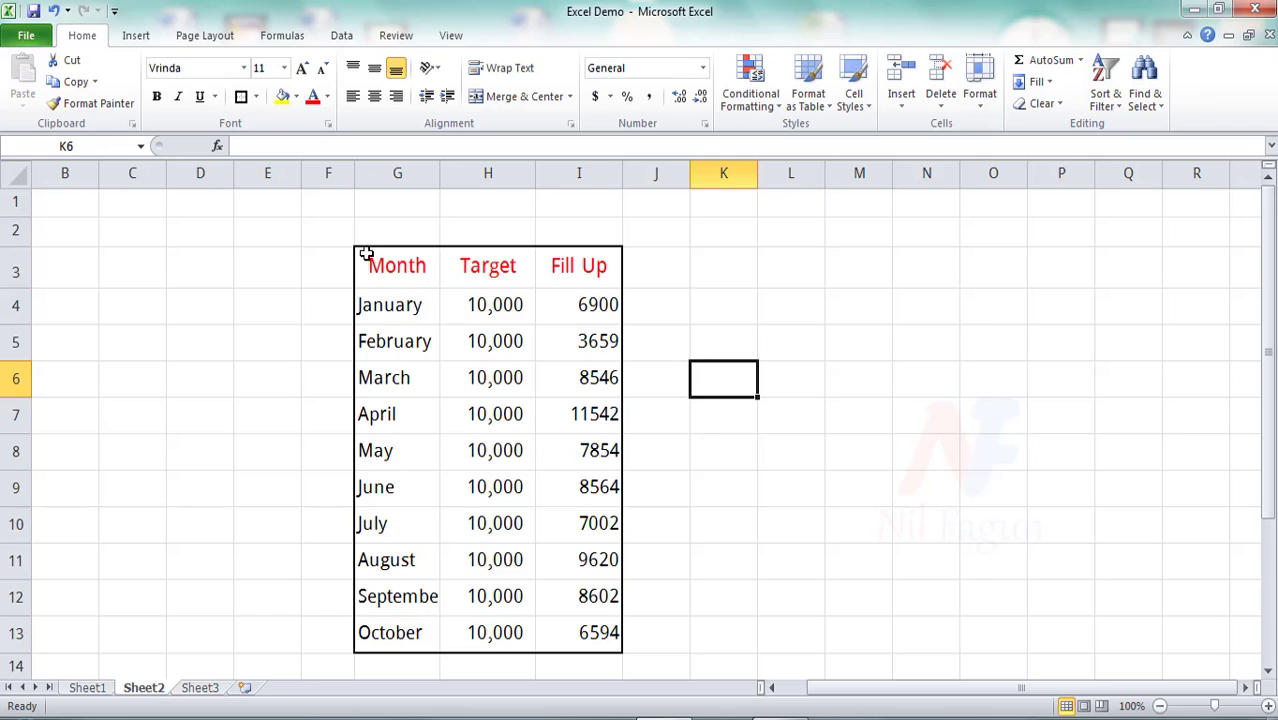
left_click_drag(362, 240, 598, 625)
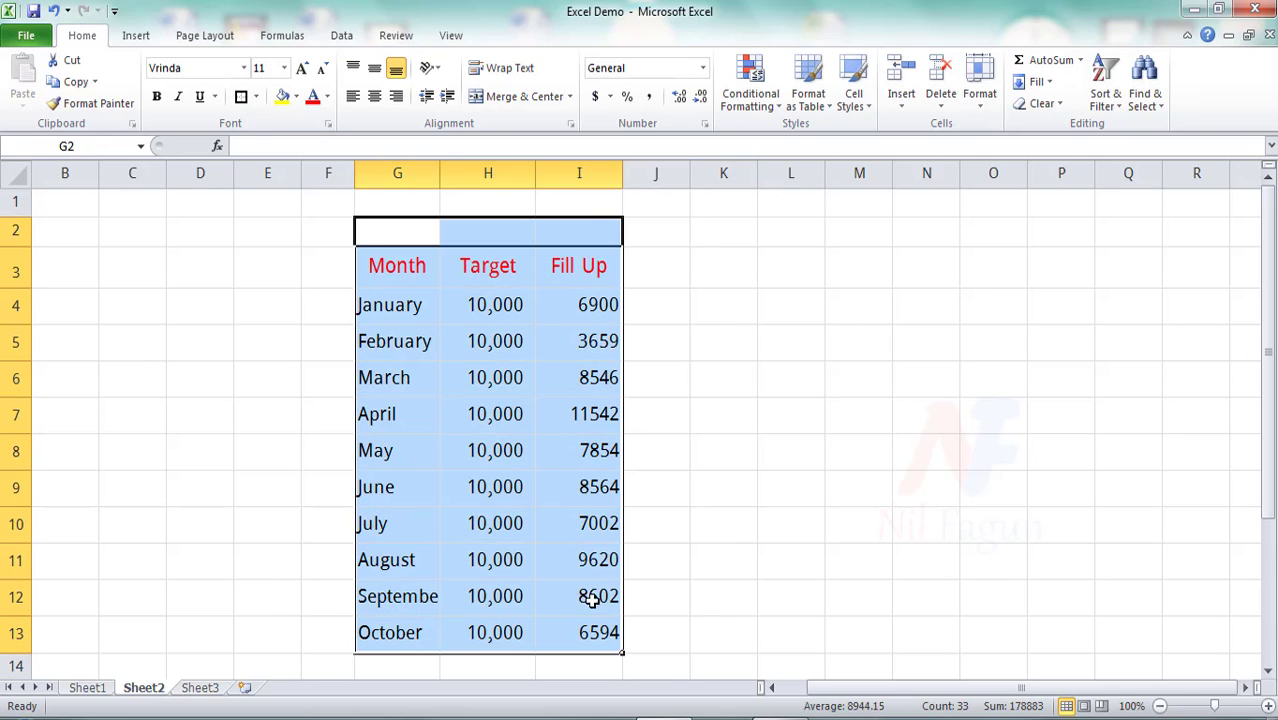
Step: Apply a Bottom Double Border to the table G3:I13
left_click(548, 489)
left_click_drag(360, 255, 582, 617)
left_click(257, 97)
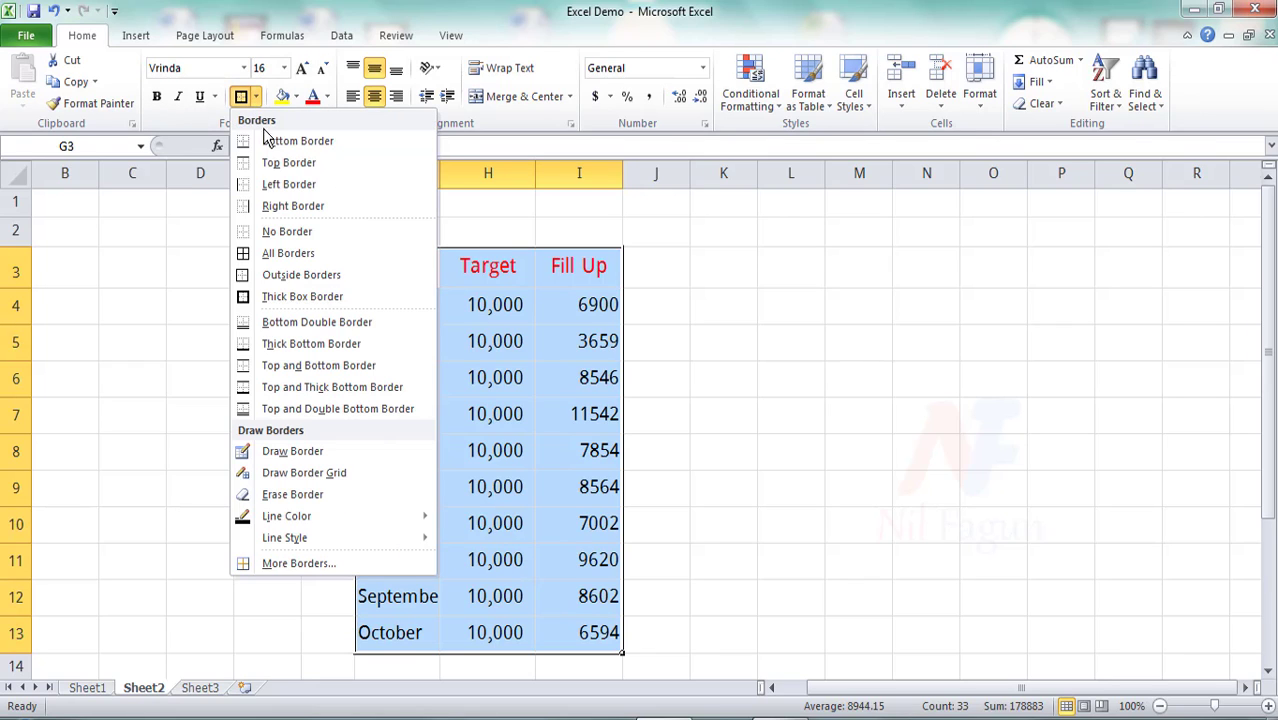
left_click(285, 323)
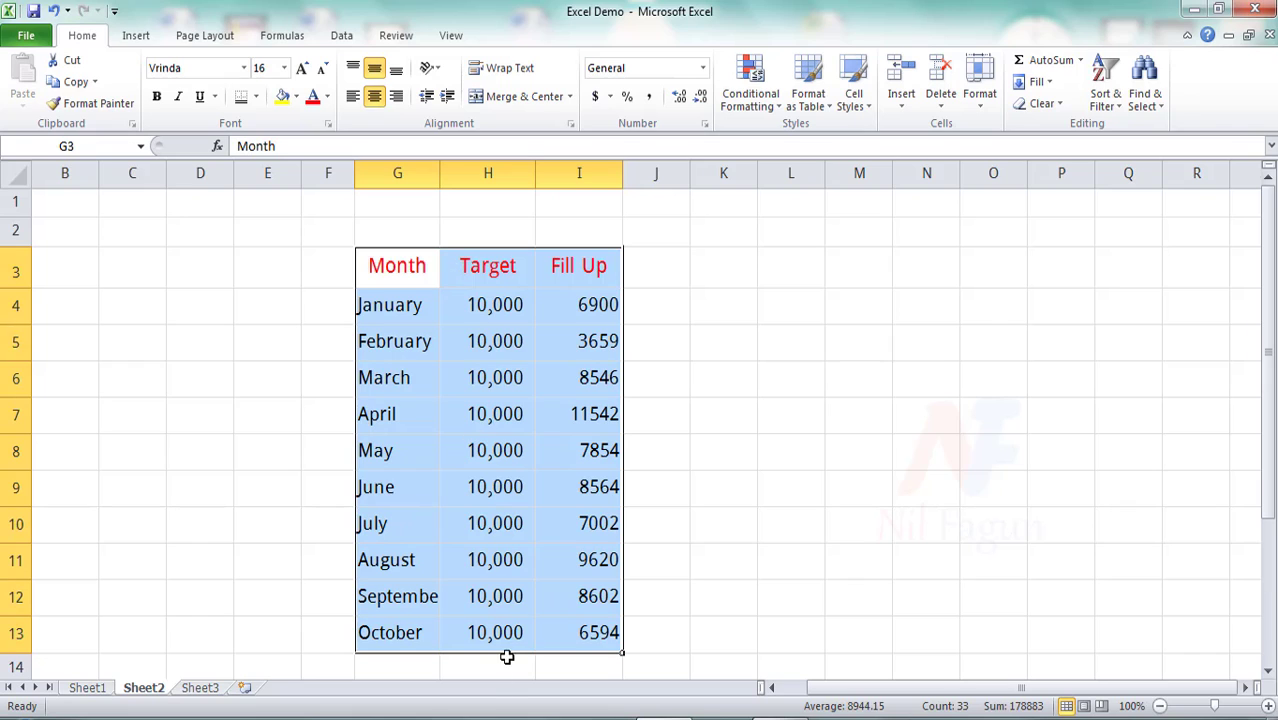
left_click(722, 634)
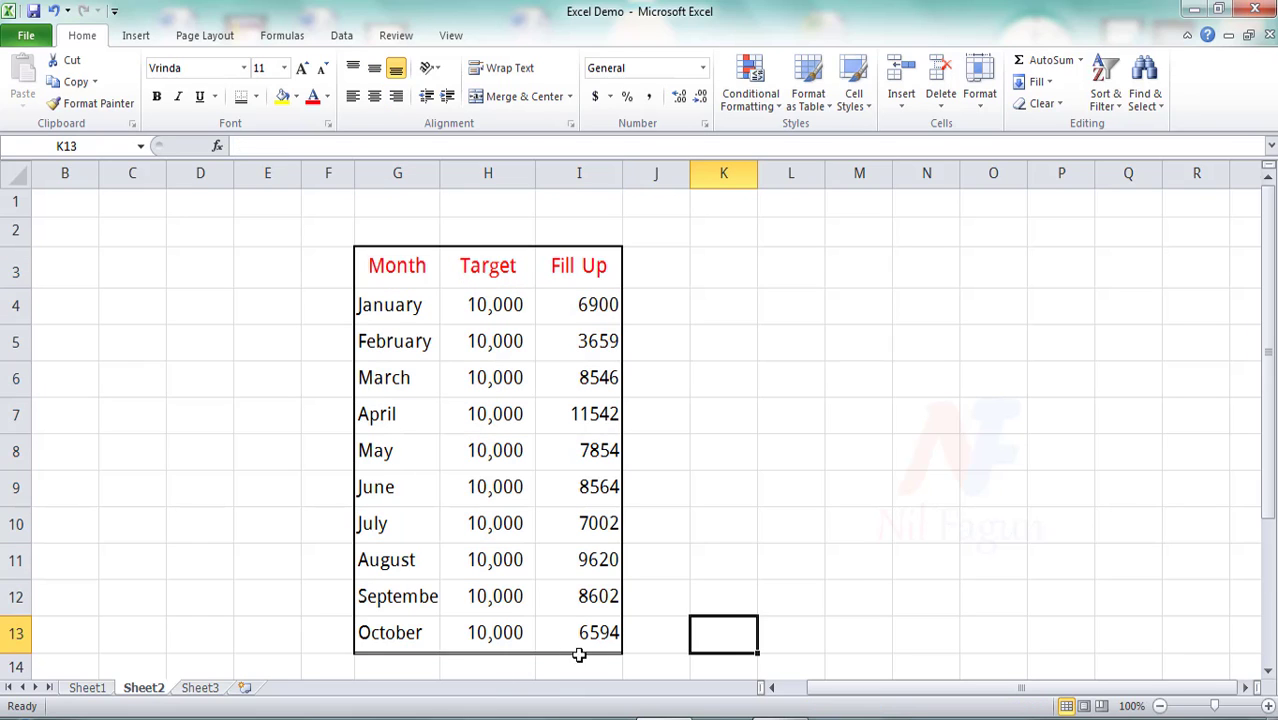
Step: Reselect the table and remove its borders with No Border
left_click_drag(360, 265, 594, 634)
left_click(255, 97)
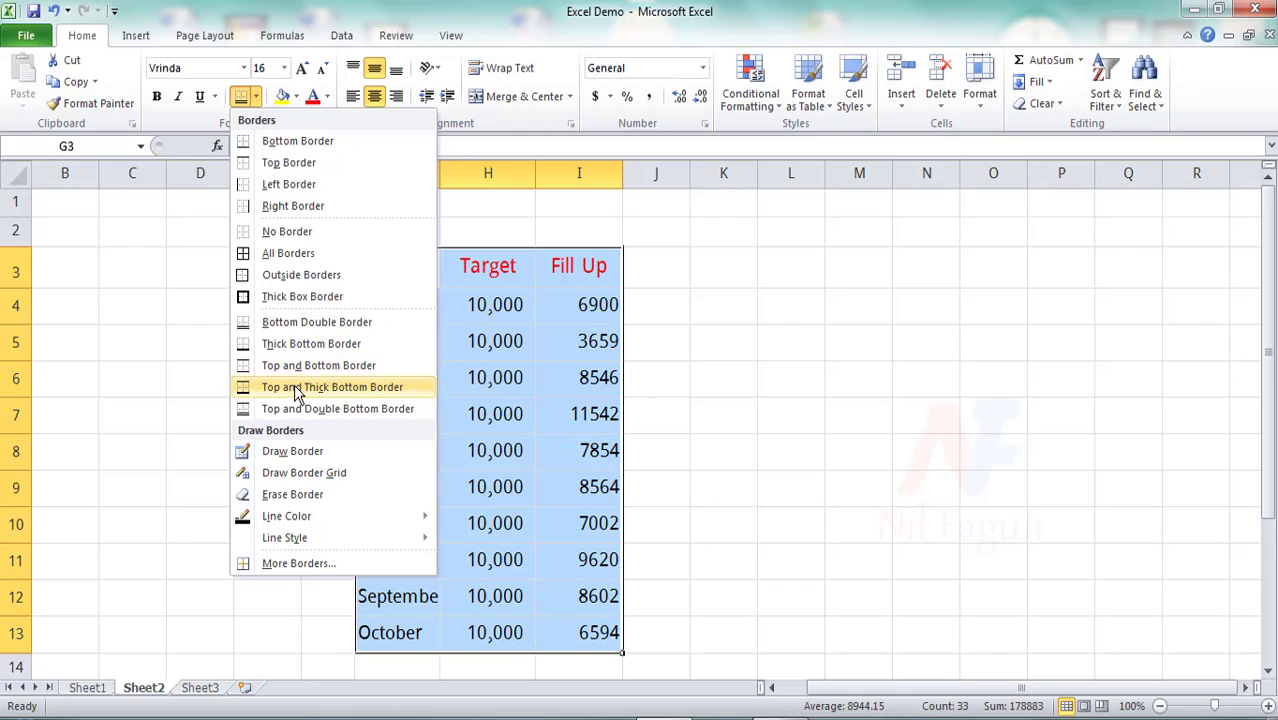
left_click(268, 233)
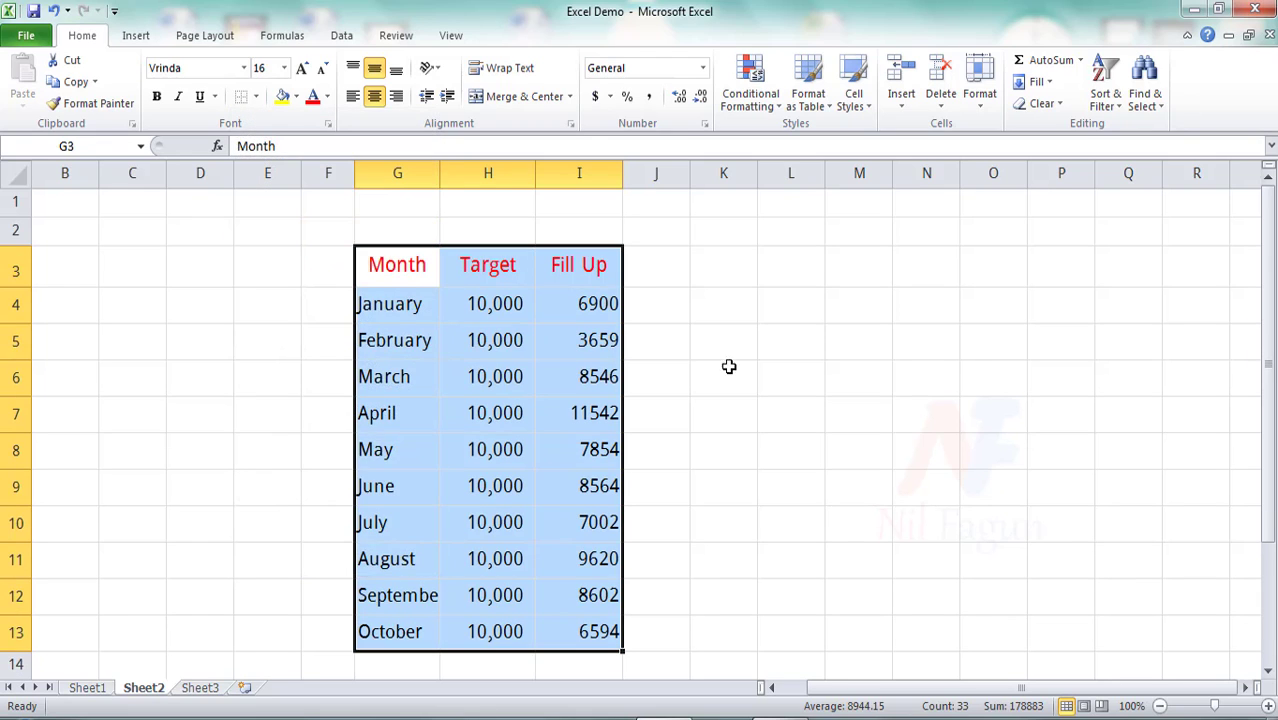
left_click(744, 371)
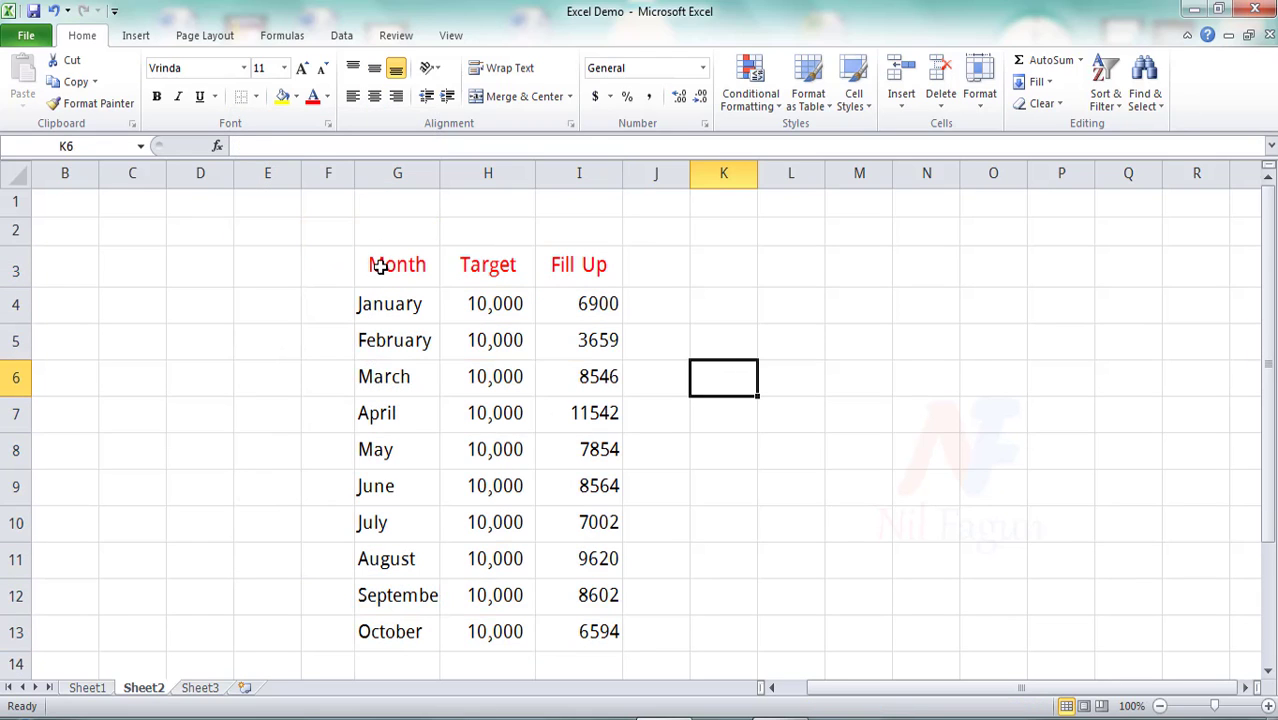
left_click_drag(359, 256, 553, 595)
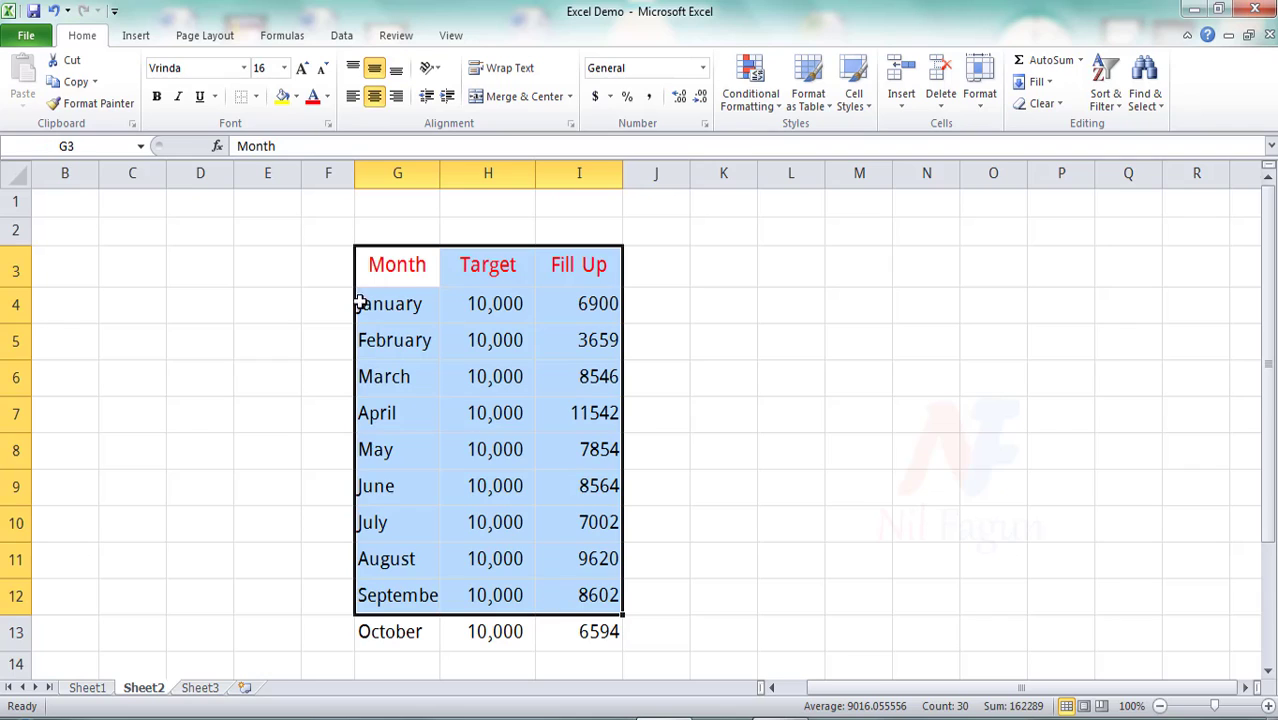
left_click(289, 222)
left_click(257, 97)
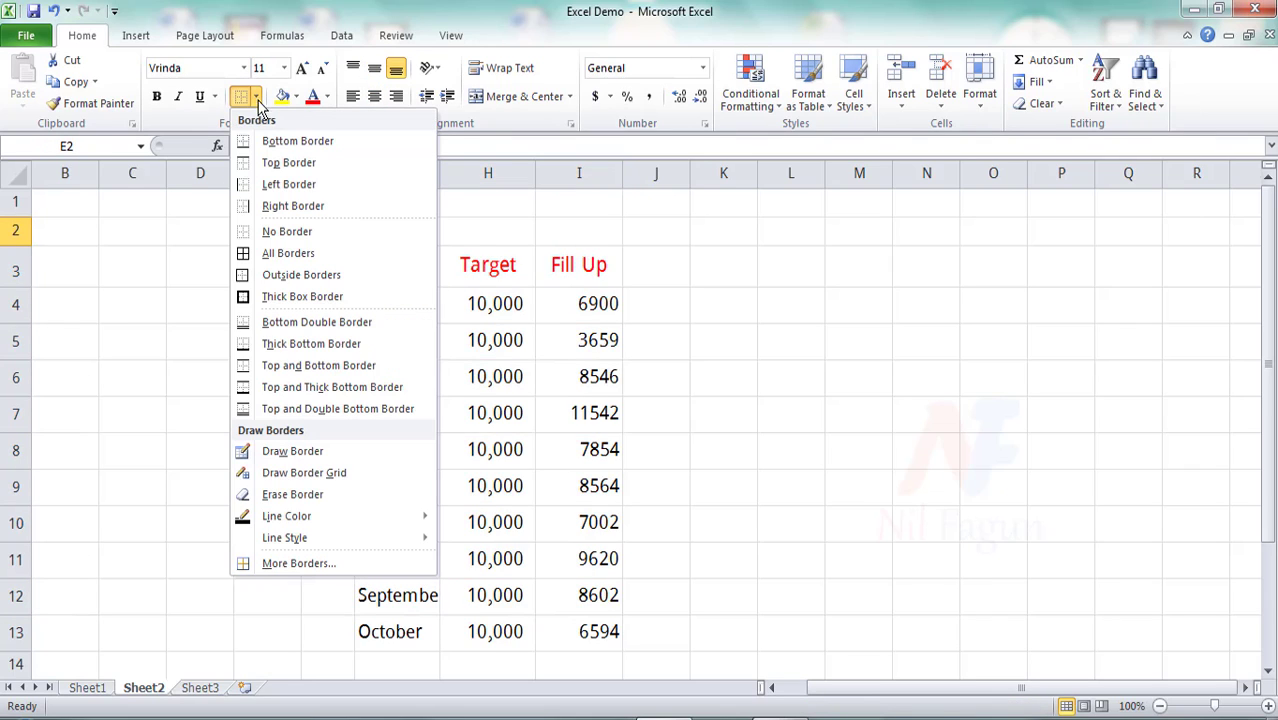
Step: With Draw Border, box cell E3 and undo two stray diagonal lines
left_click(307, 452)
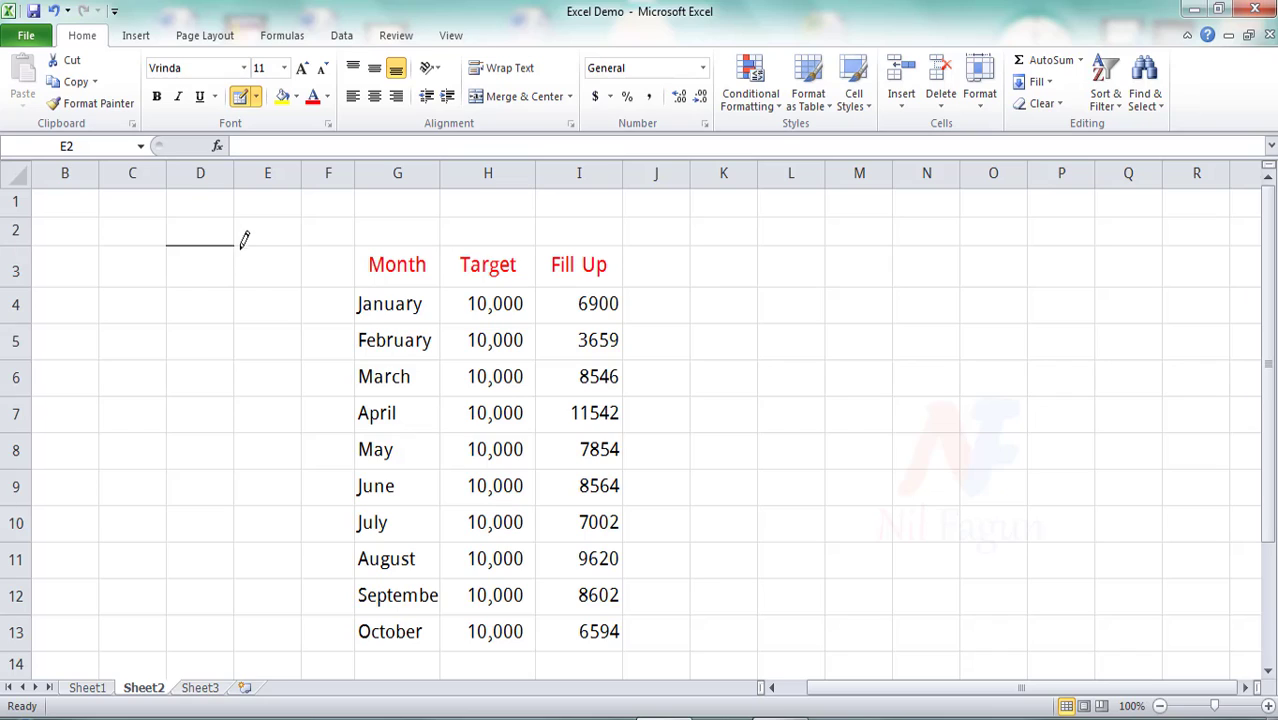
mouse_move(241, 246)
left_mouse_down()
mouse_move(289, 281)
mouse_move(287, 357)
mouse_move(286, 270)
mouse_move(300, 246)
mouse_move(271, 257)
mouse_move(288, 248)
mouse_move(270, 246)
left_mouse_up()
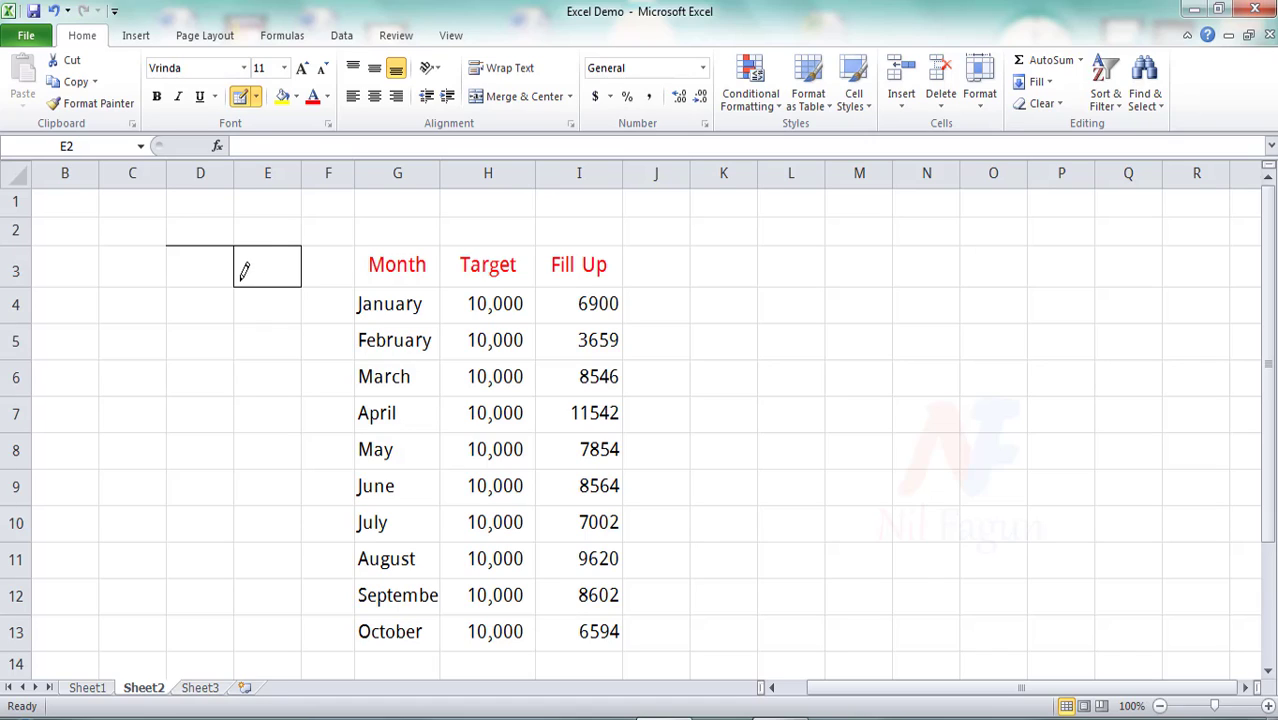
left_click(296, 243)
key("ctrl+z")
left_click(292, 272)
key("ctrl+z")
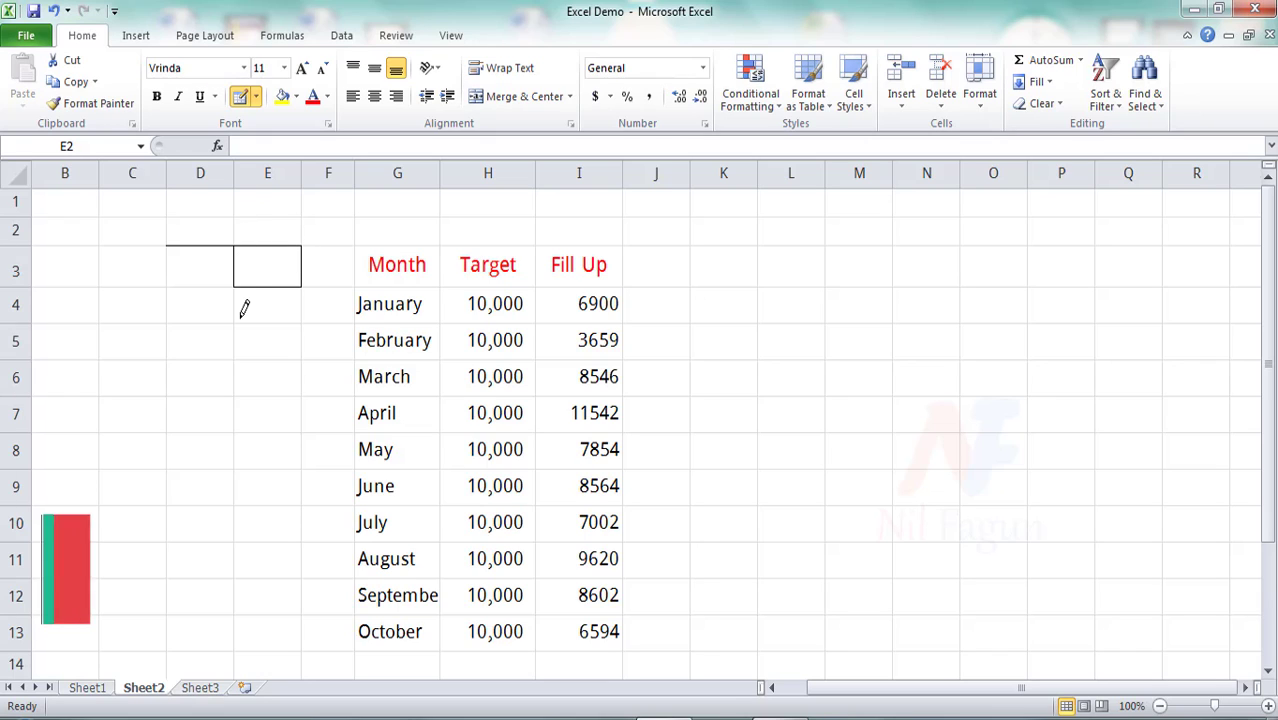
Step: Draw a border outline around D4:E7
left_click(198, 323)
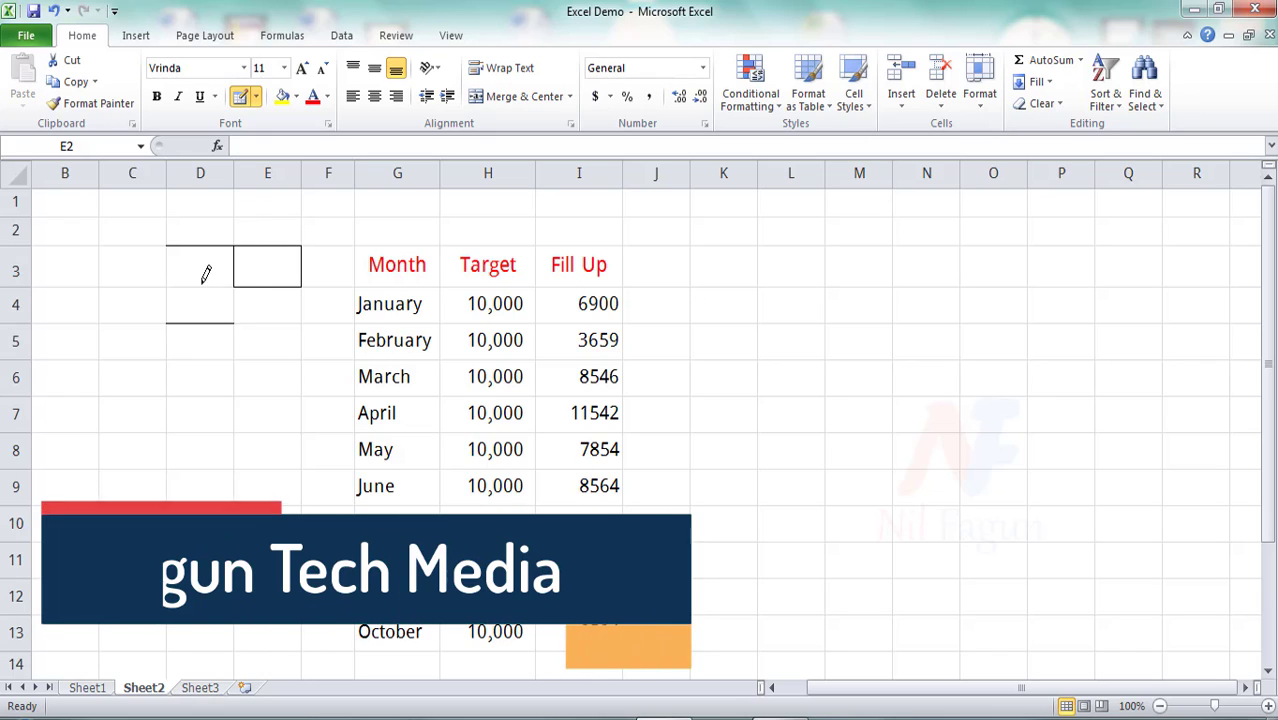
left_click(174, 287)
mouse_move(210, 290)
left_mouse_down()
mouse_move(245, 322)
mouse_move(272, 416)
left_mouse_up()
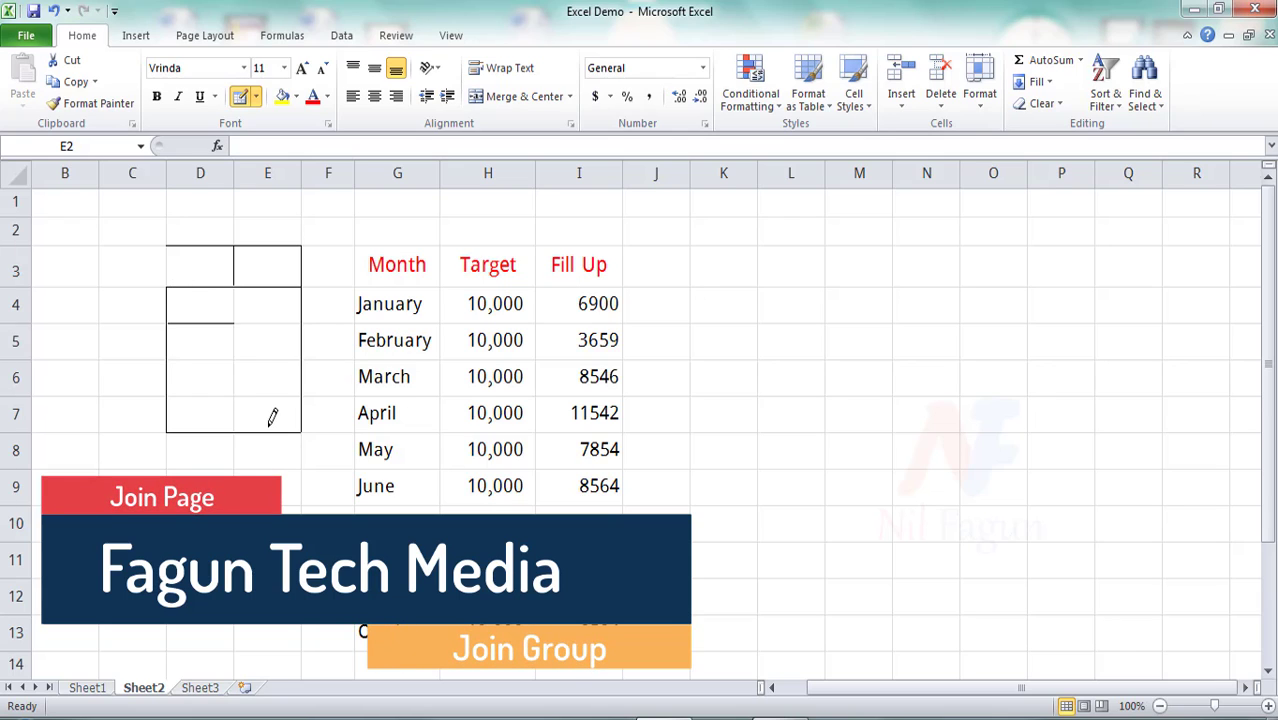
left_click(256, 97)
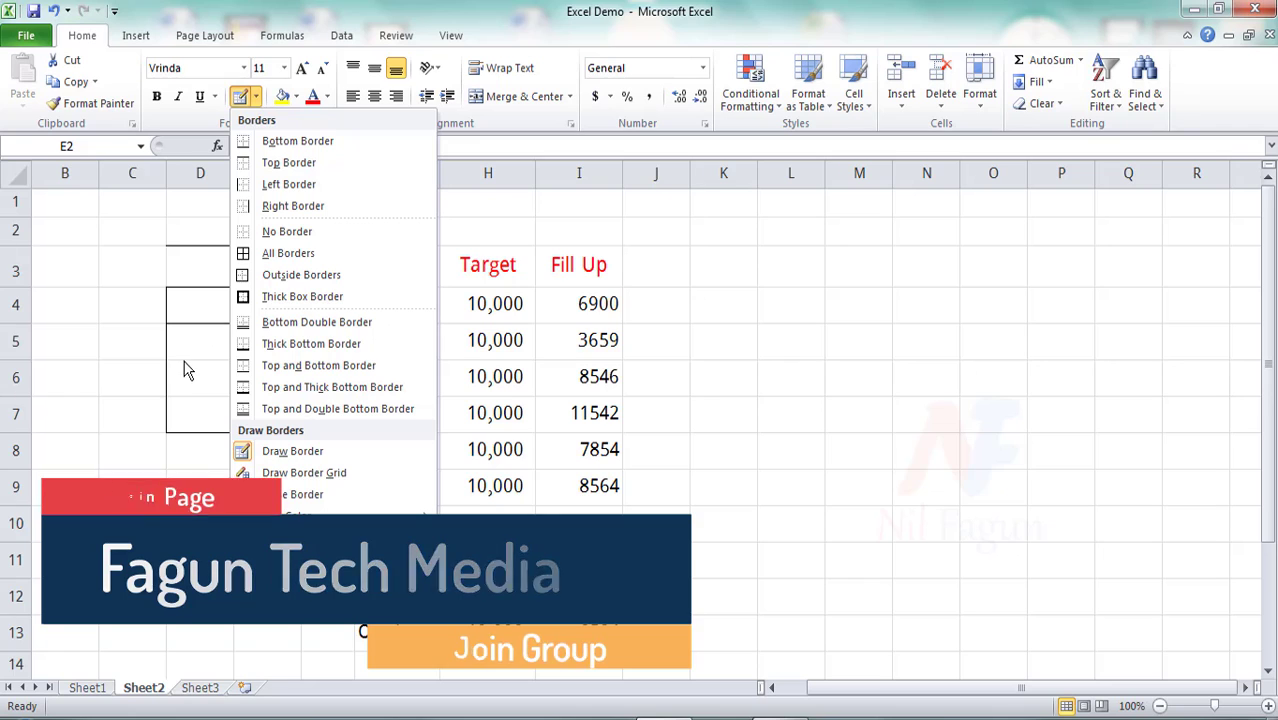
Step: With Draw Border Grid, draw cell borders over D5:E8
left_click(304, 473)
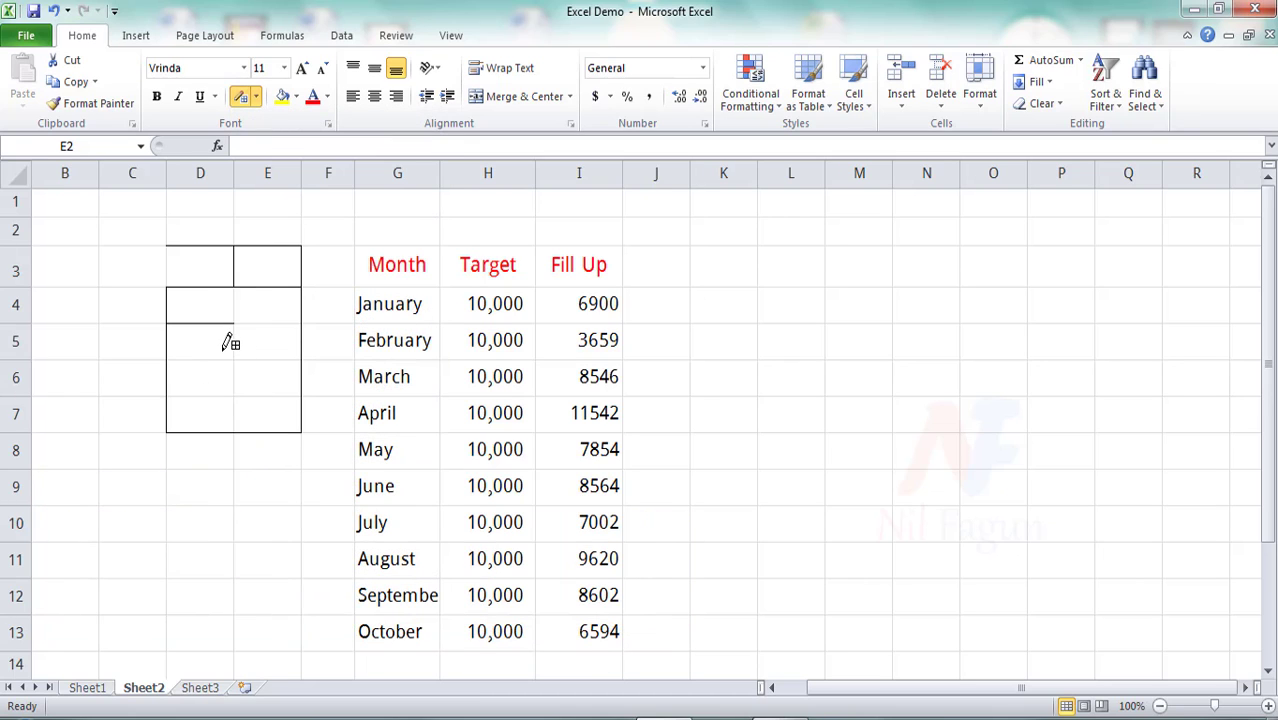
left_click(262, 342)
left_click_drag(255, 385, 277, 426)
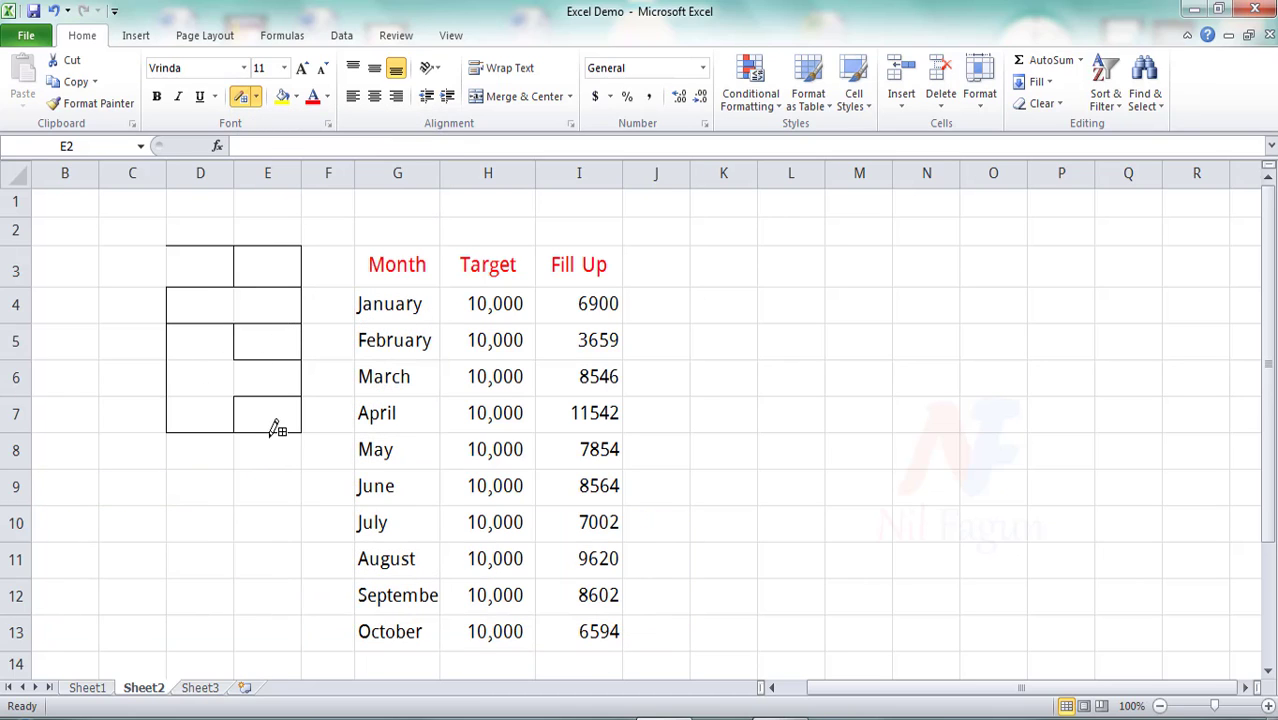
left_click(243, 463)
left_click(234, 487)
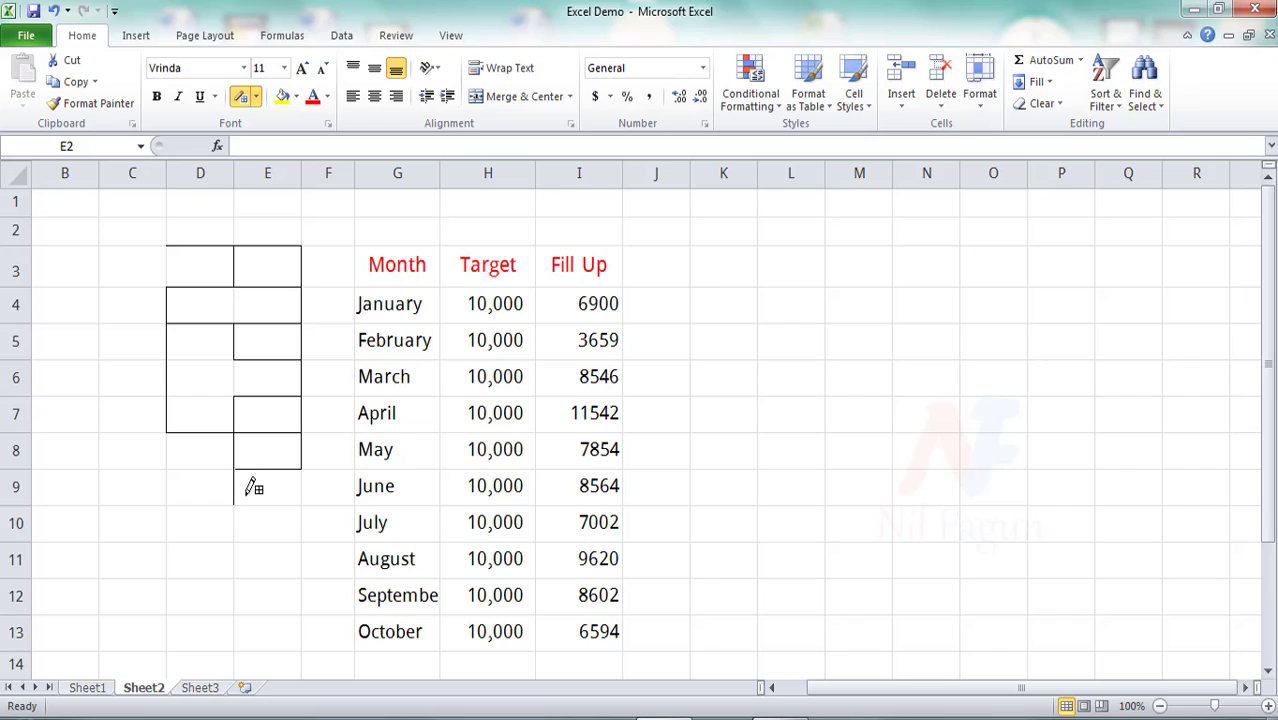
left_click(201, 448)
left_click(198, 390)
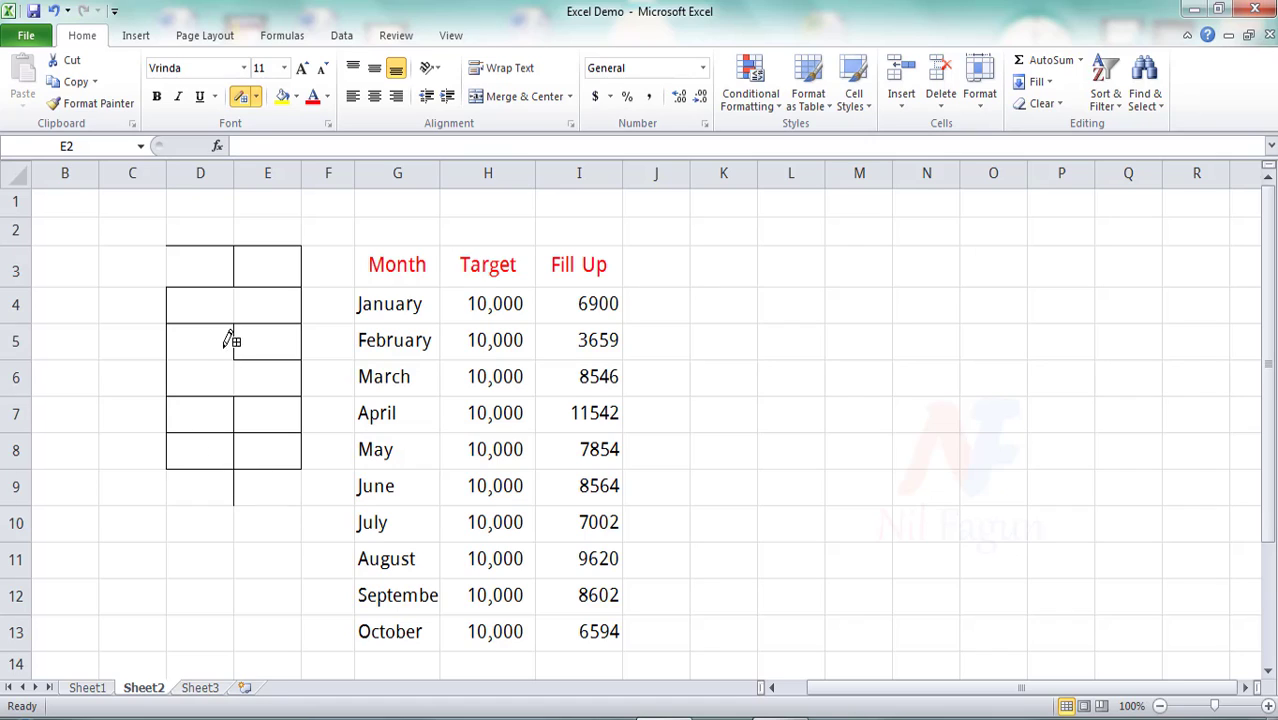
left_click_drag(229, 340, 222, 360)
Step: Draw a full border grid over C2:D7
left_click(256, 97)
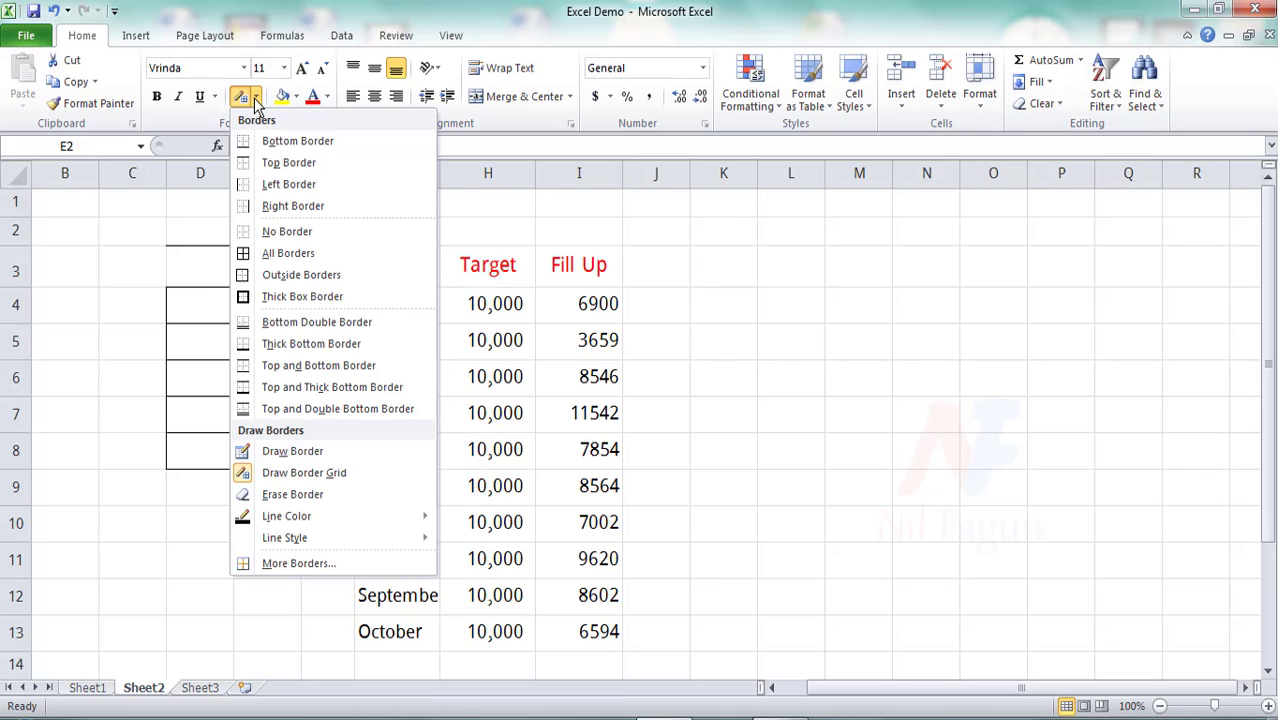
left_click(165, 272)
left_click_drag(148, 225, 237, 405)
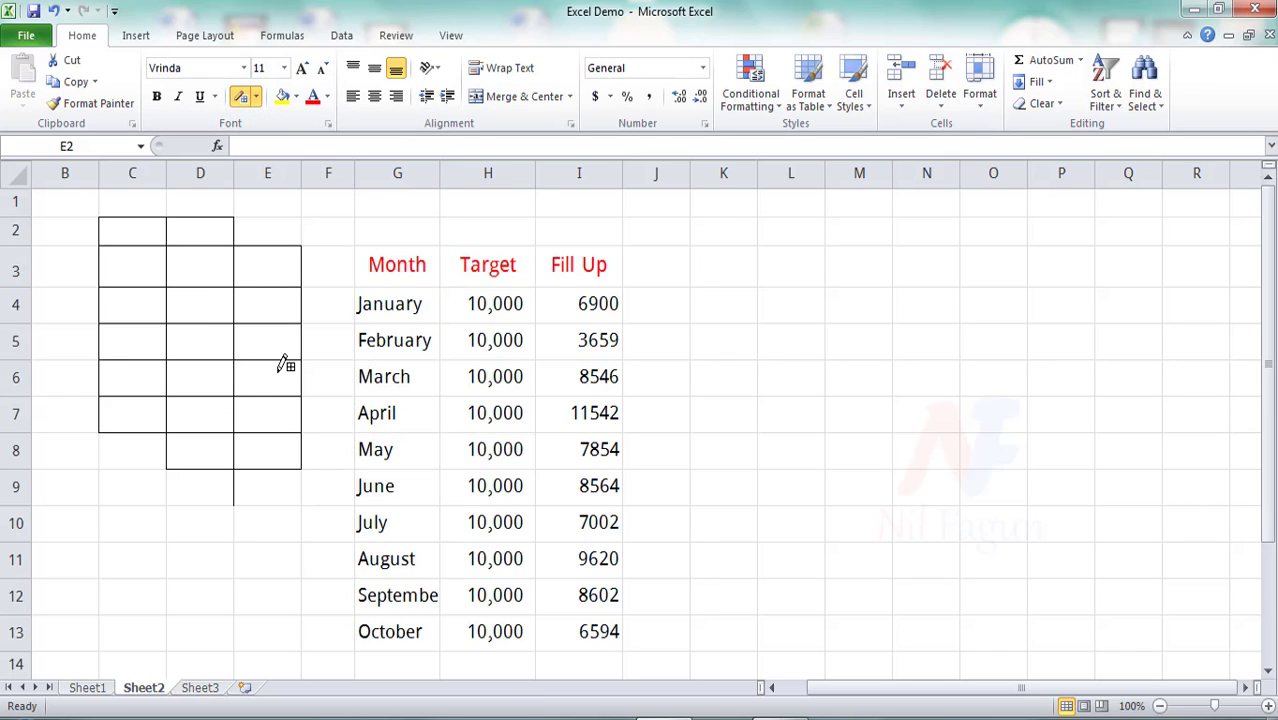
left_click(256, 97)
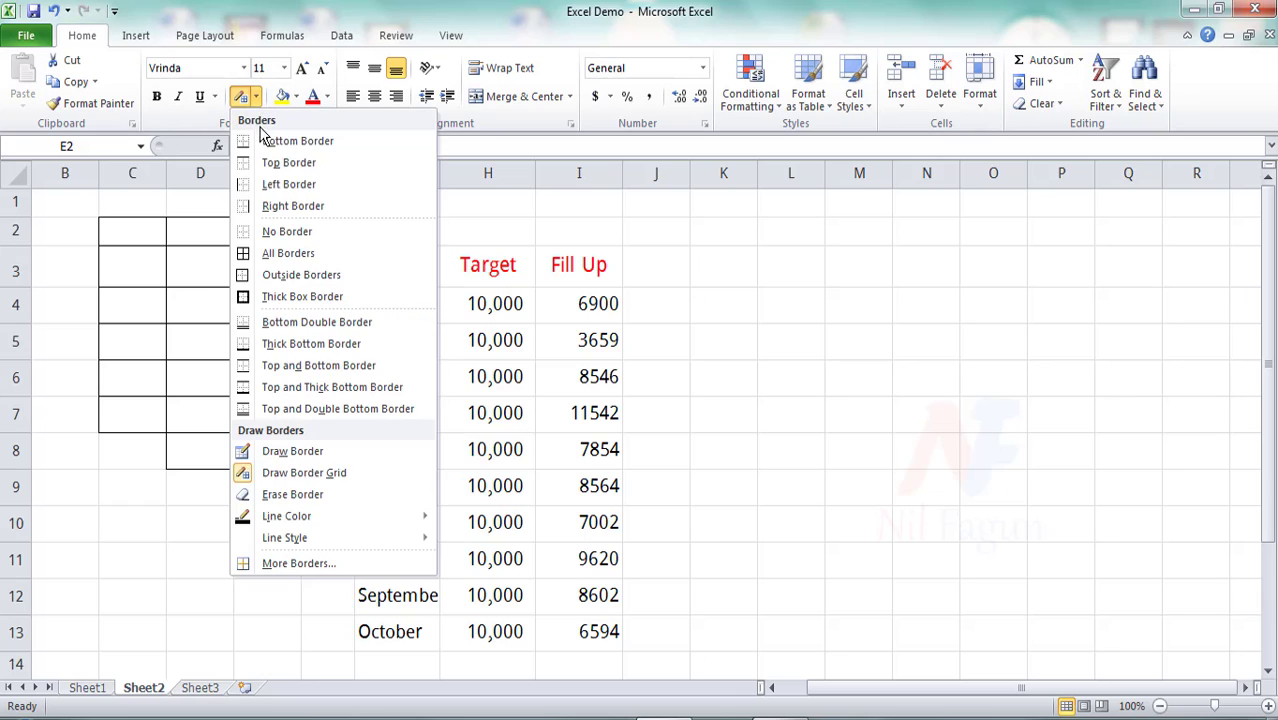
Step: Remove the hand-drawn borders from C2:E9 with No Border
left_click(268, 230)
left_click(225, 277)
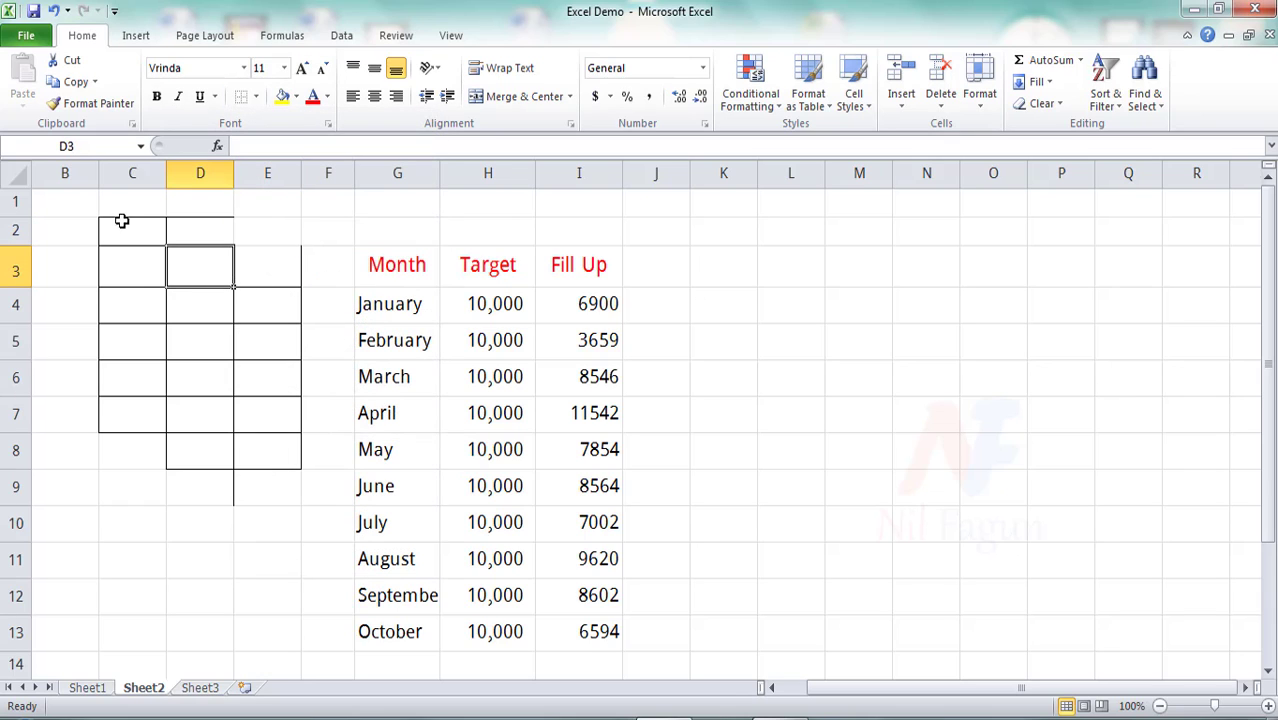
left_click_drag(120, 220, 274, 471)
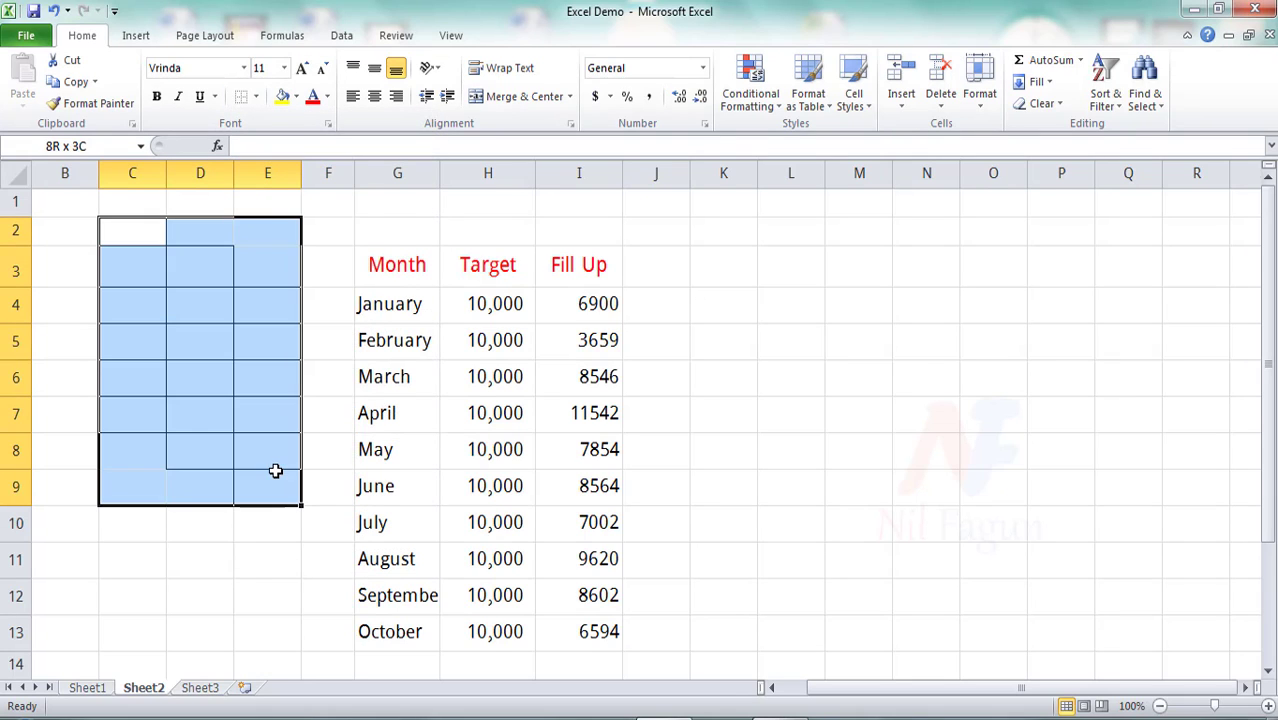
left_click(257, 97)
left_click(268, 231)
left_click(656, 302)
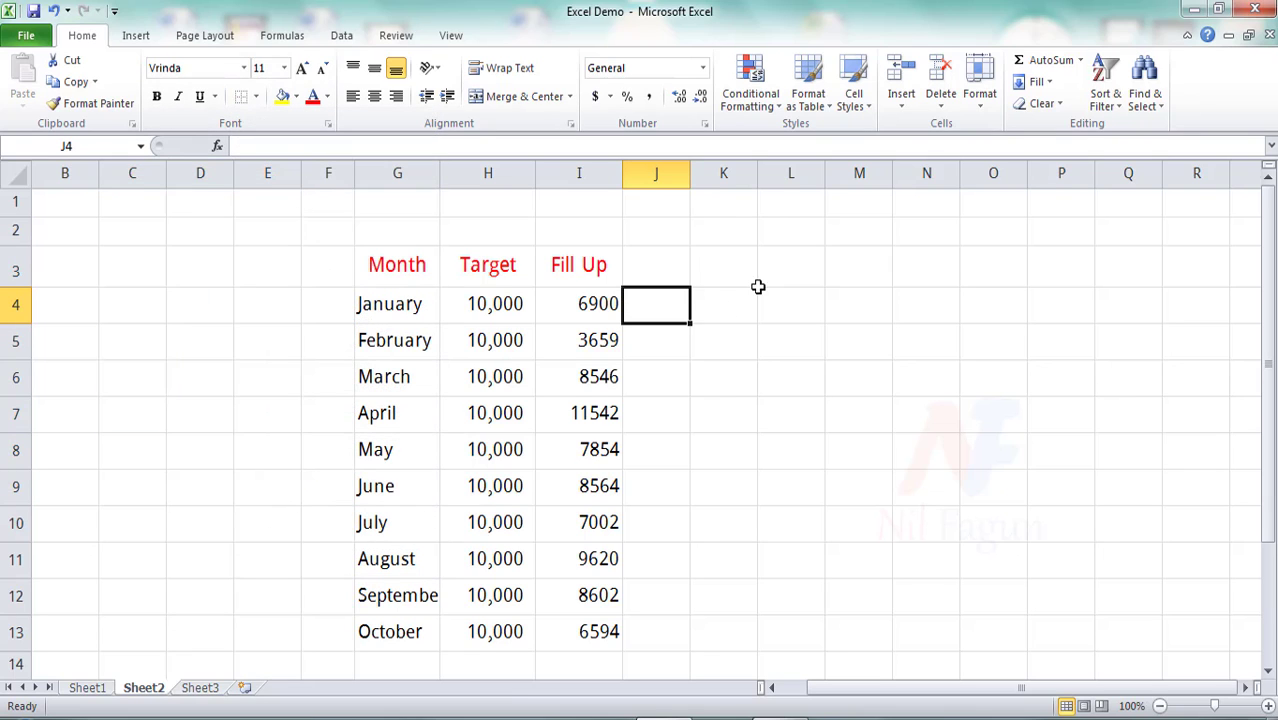
Step: Select the Month/Target/Fill Up table G3:I13 for All Borders
left_click(257, 97)
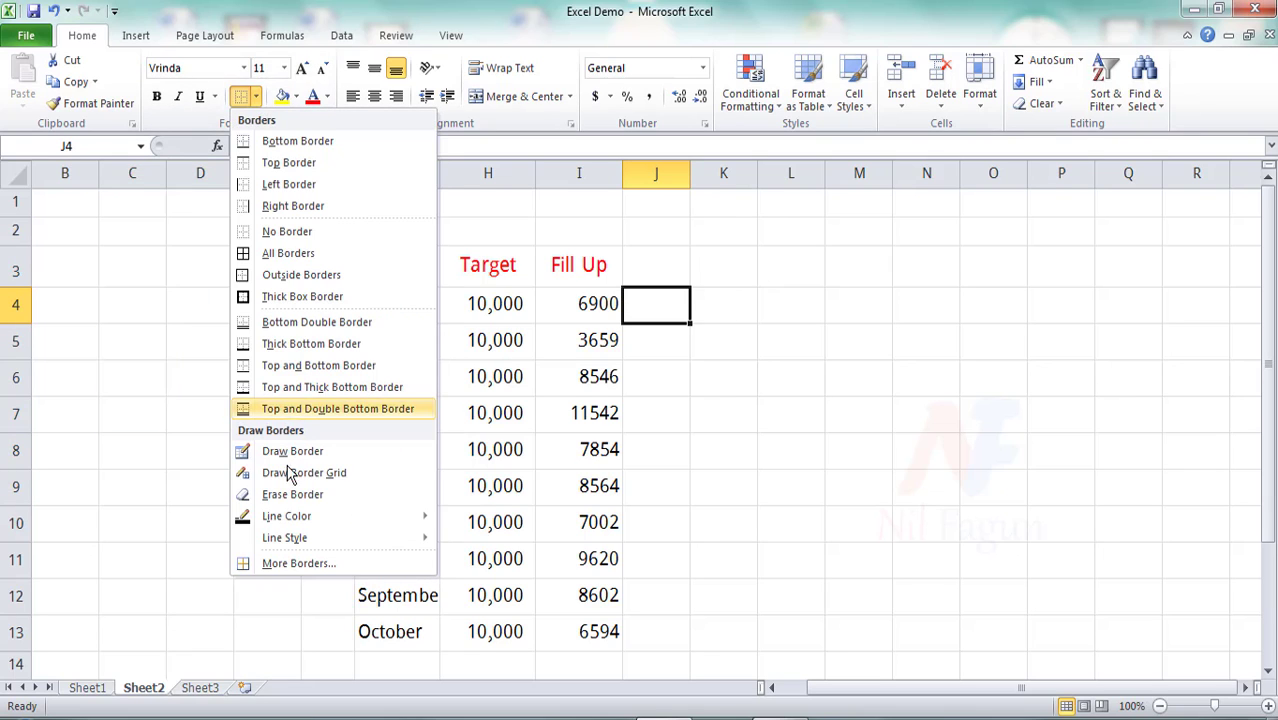
left_click(727, 360)
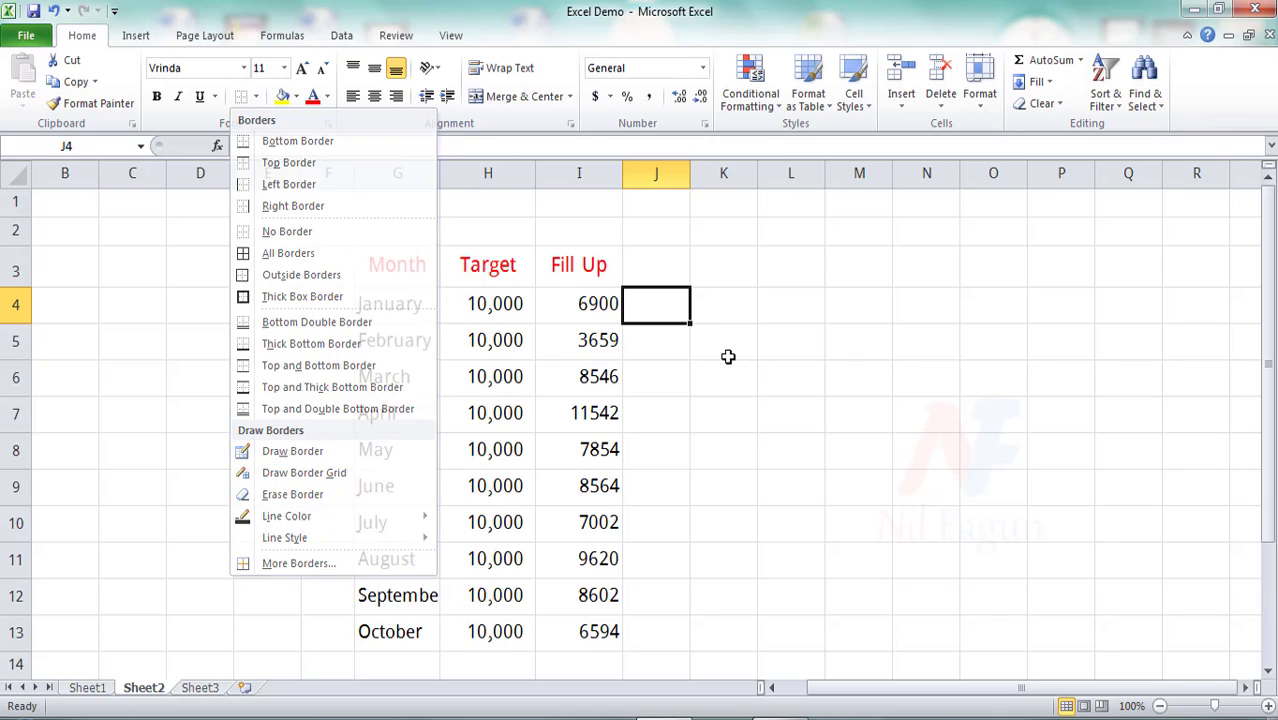
left_click_drag(376, 270, 574, 628)
left_click(256, 97)
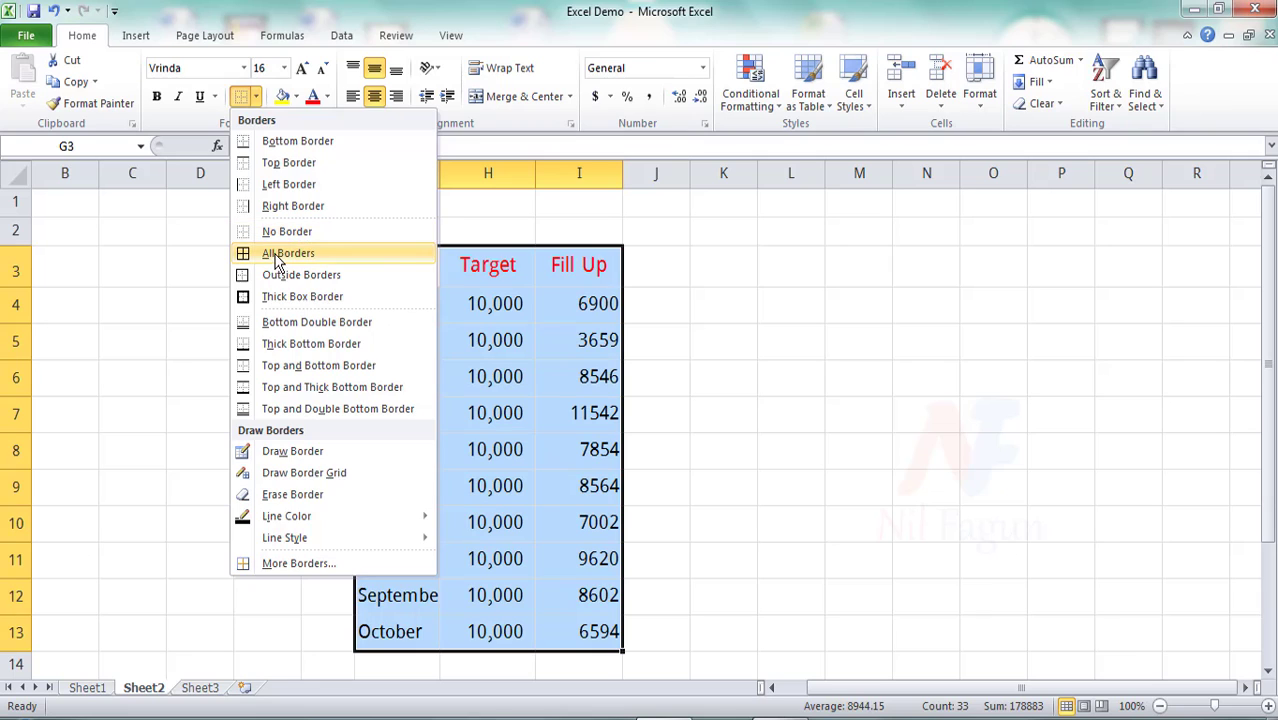
Step: Border every table cell, erase the lines below G4 and H4, then remove all borders
left_click(282, 251)
left_click(256, 97)
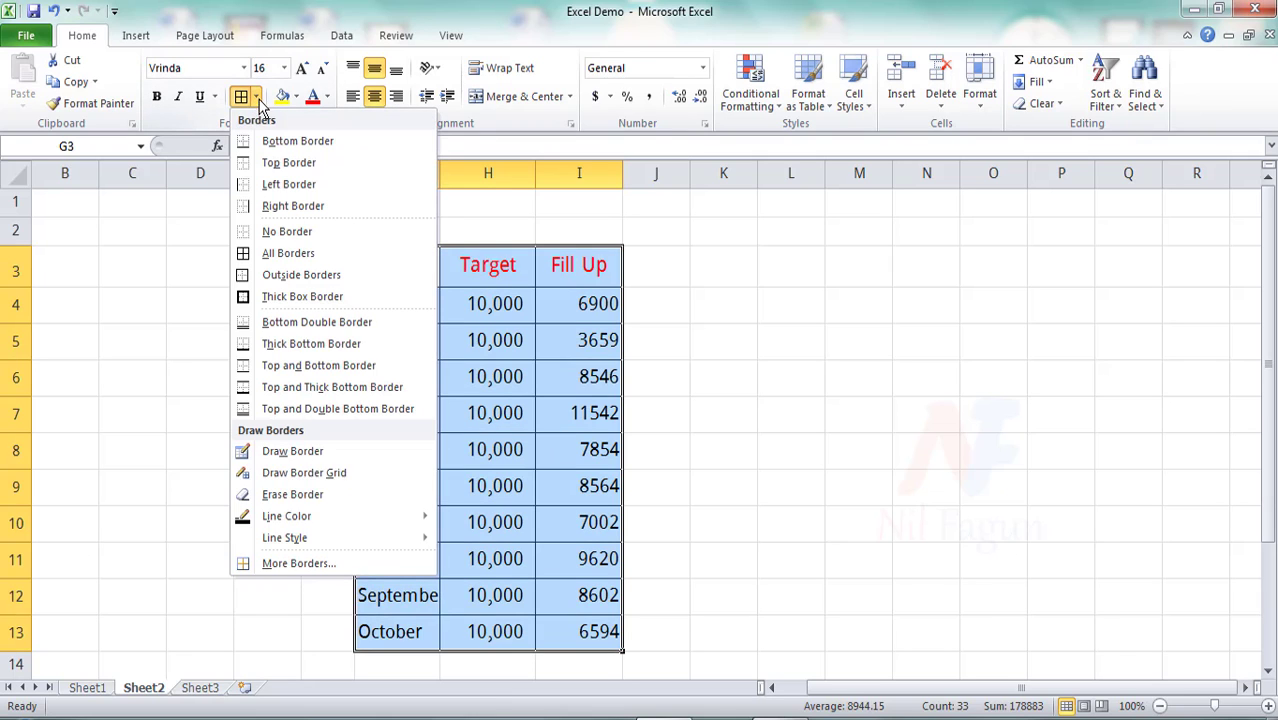
left_click(277, 501)
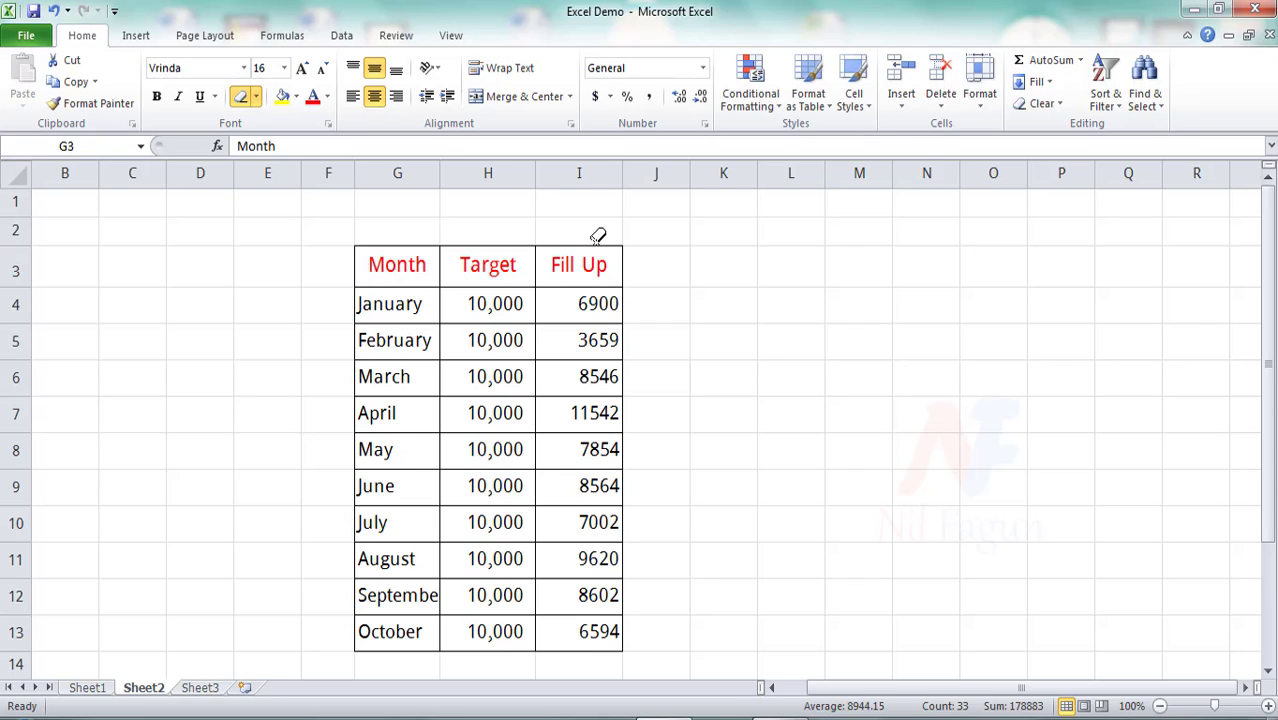
left_click(472, 318)
left_click(398, 324)
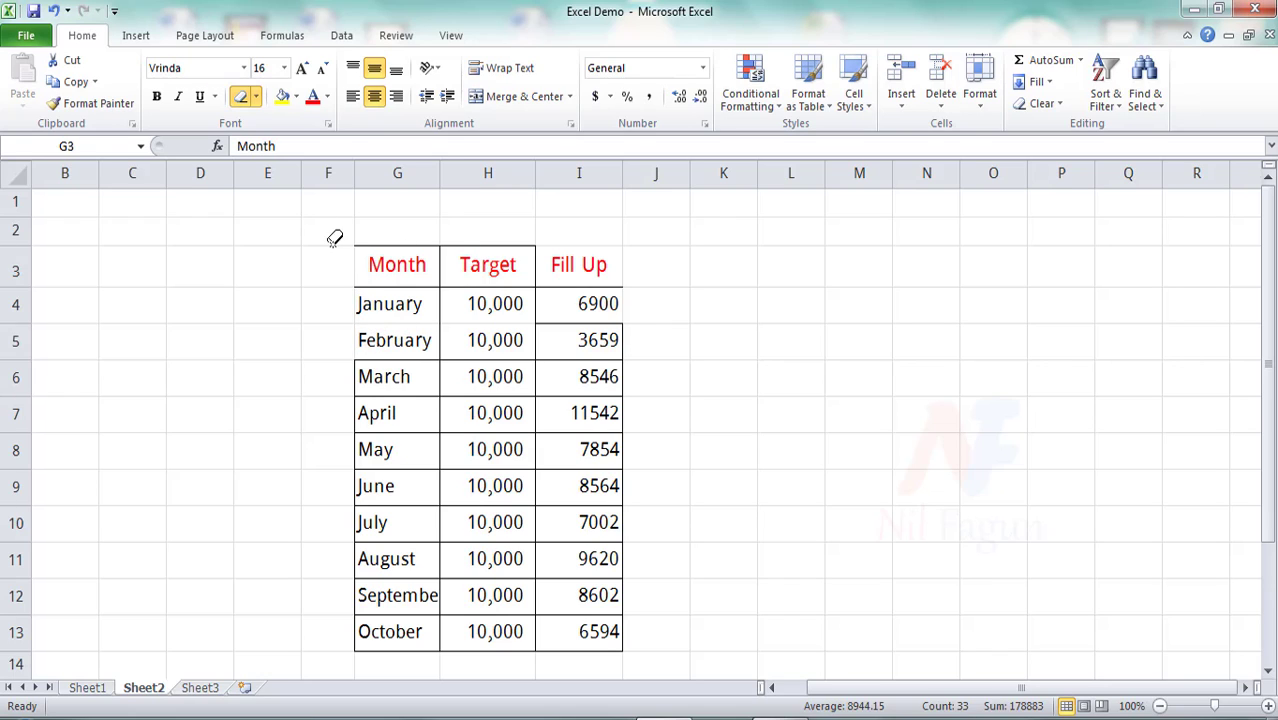
left_click(257, 96)
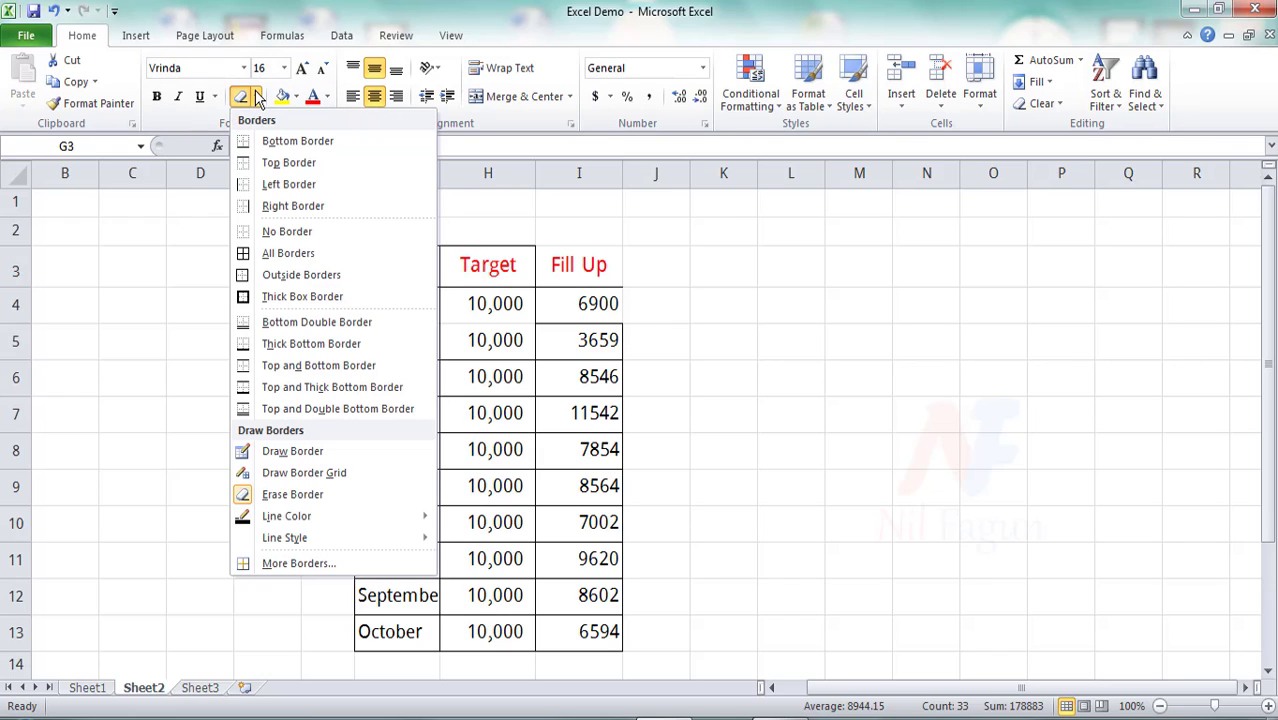
left_click(262, 228)
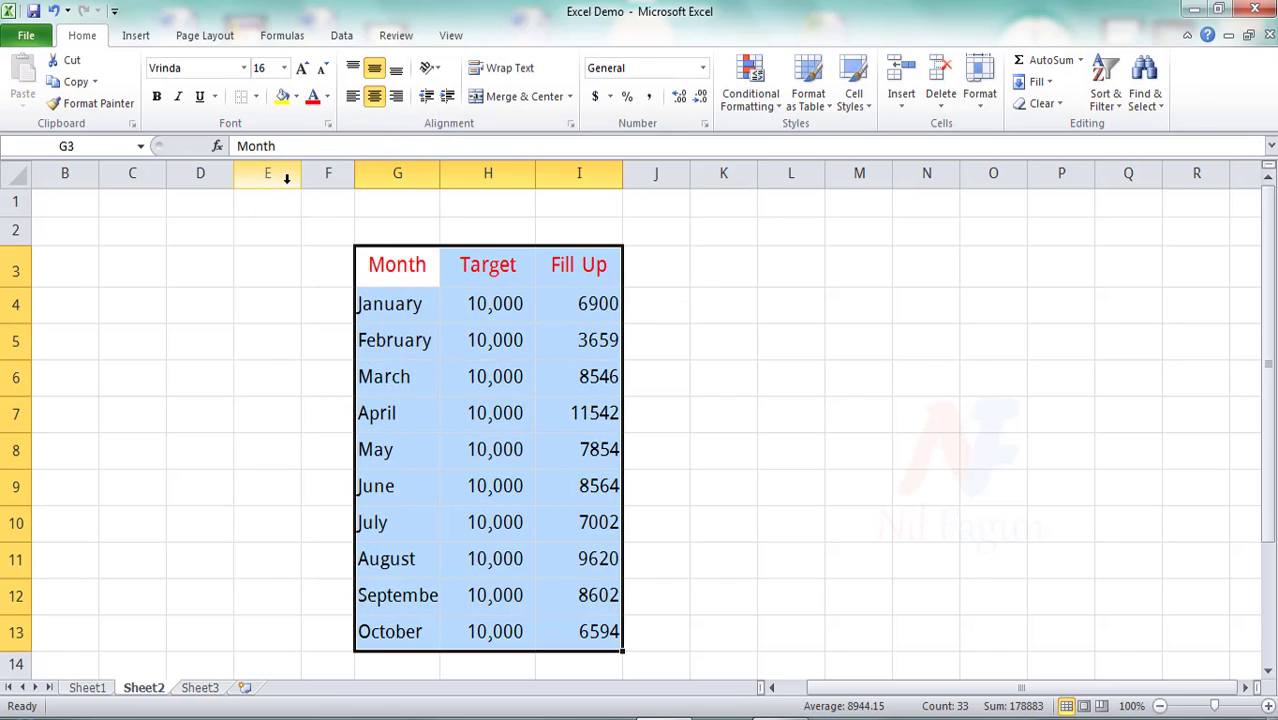
Step: Apply All Borders to the blank block C4:E10
left_click(257, 96)
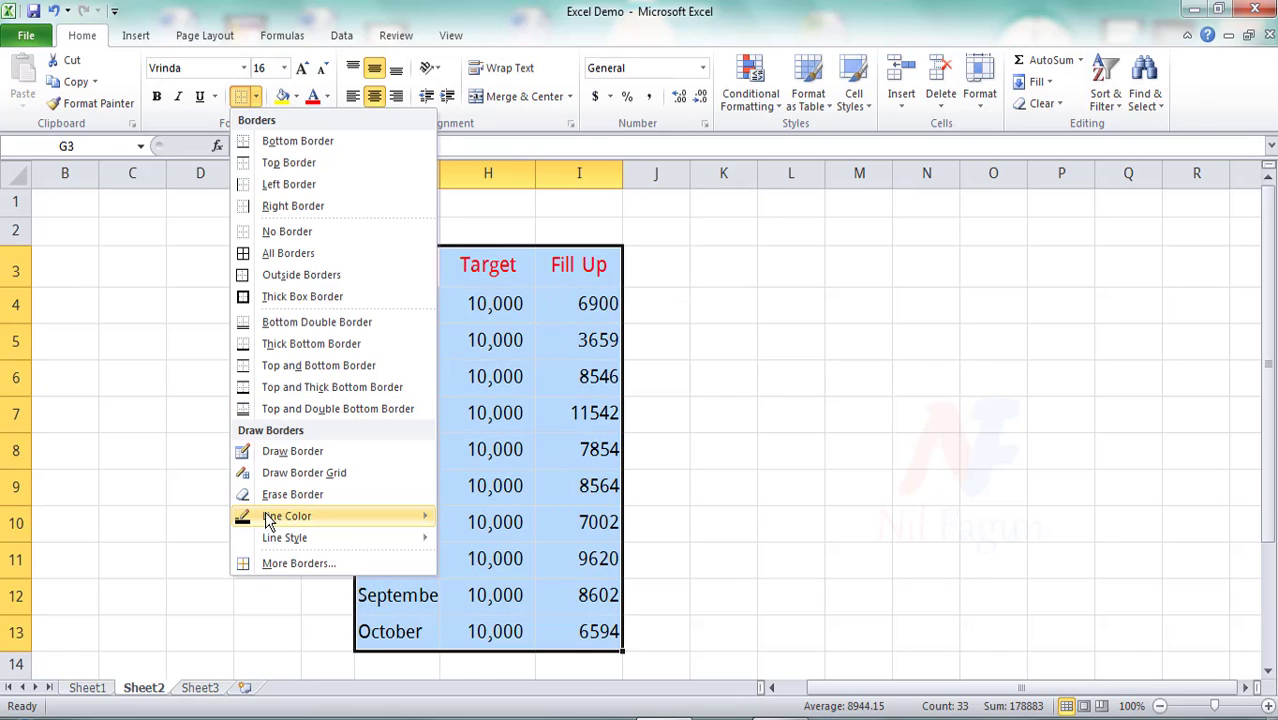
mouse_move(304, 521)
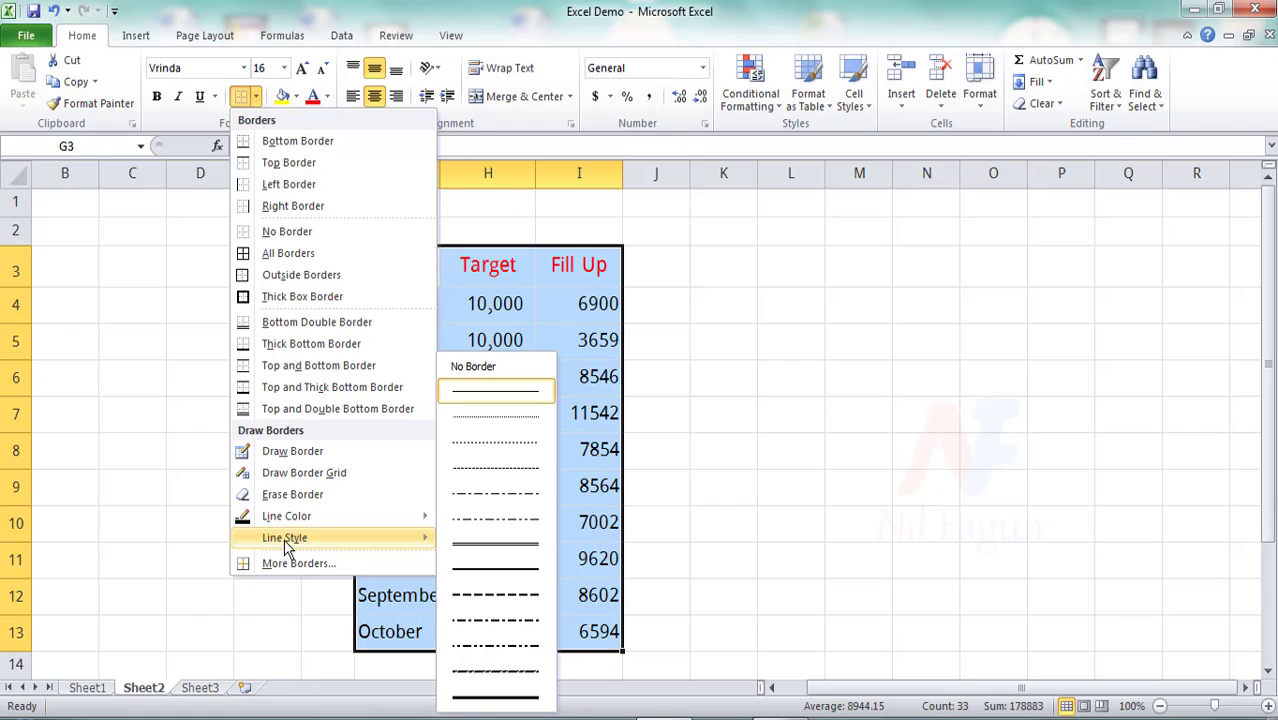
left_click(830, 424)
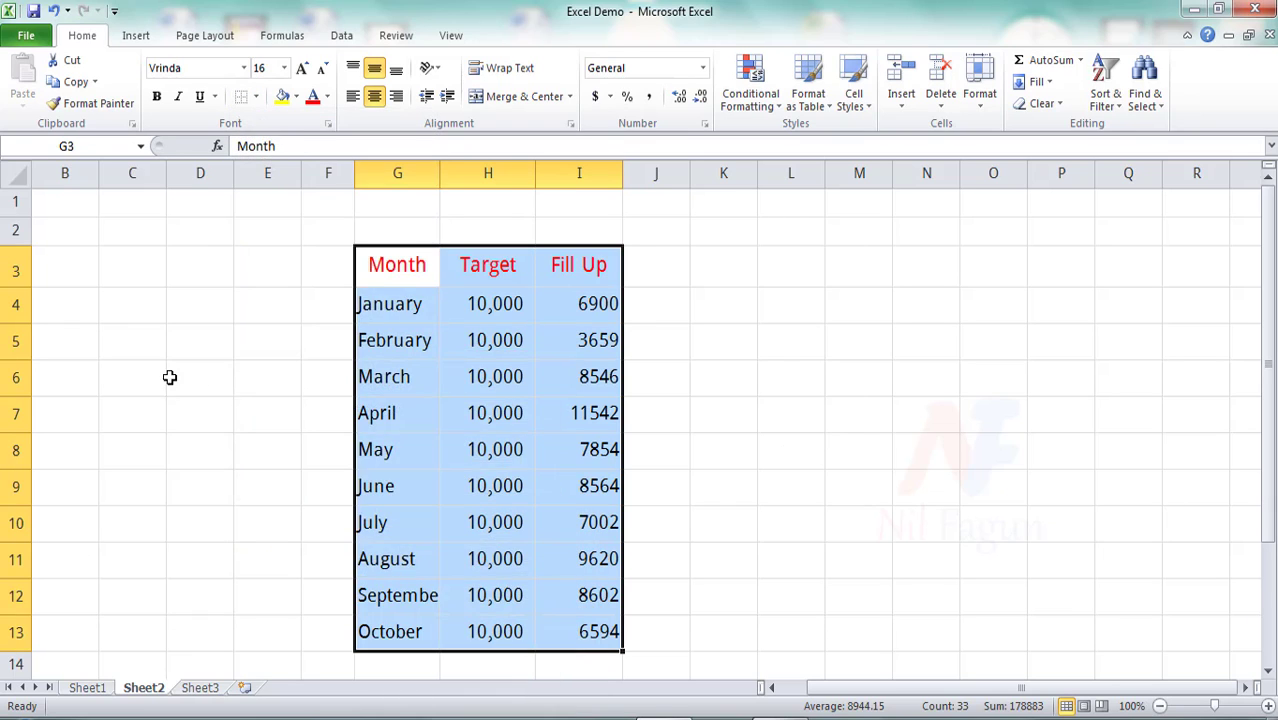
left_click(171, 377)
left_click_drag(106, 288, 252, 519)
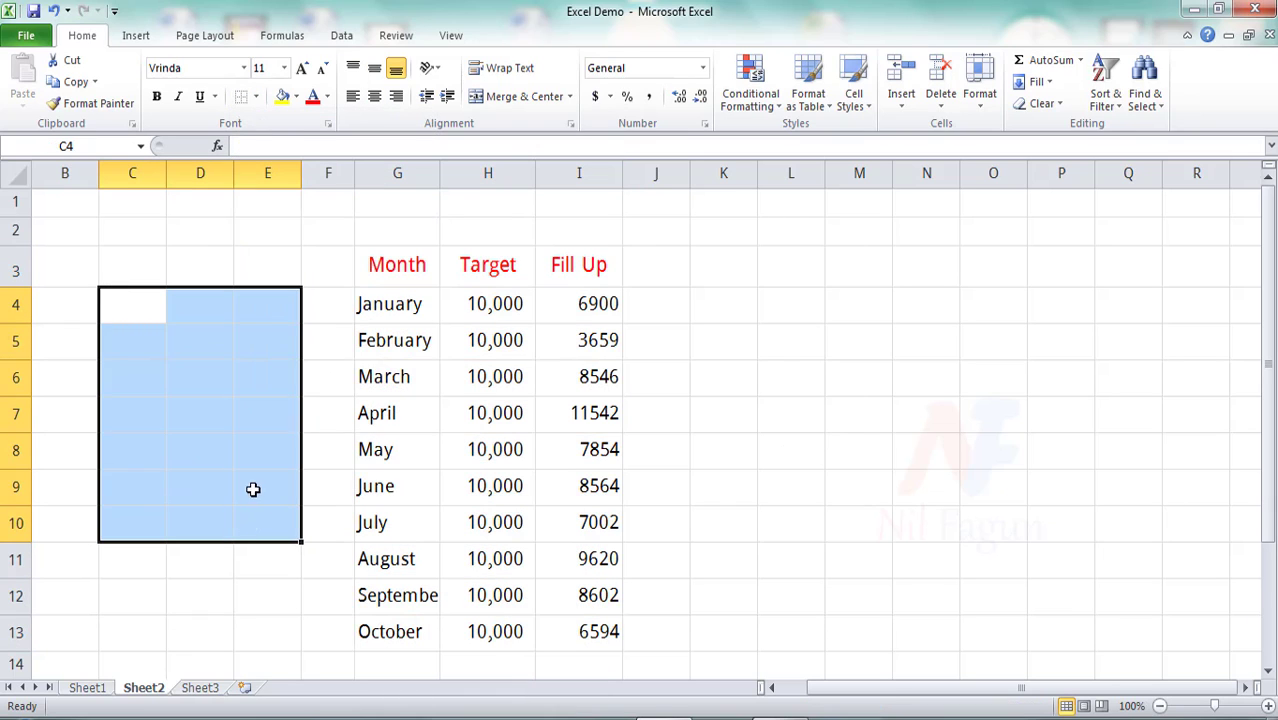
left_click(256, 96)
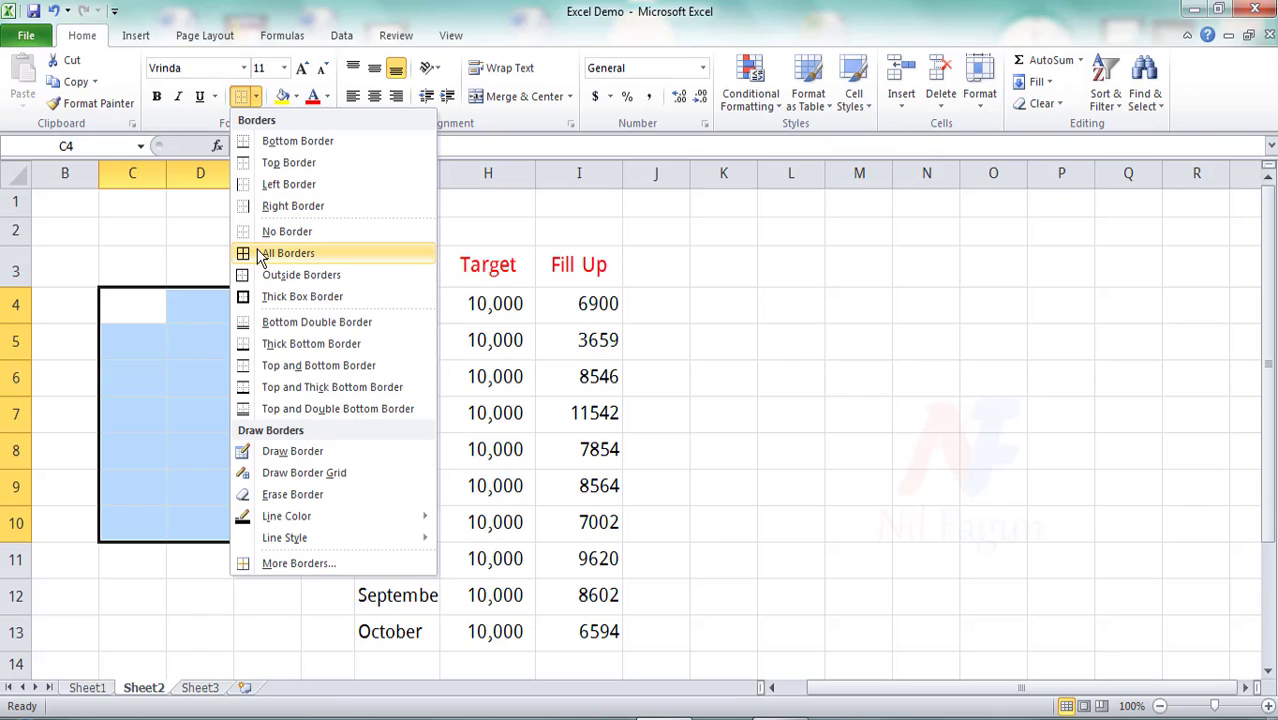
left_click(256, 251)
Step: Deselect, then reselect the bordered block C4:E10
left_click(222, 325)
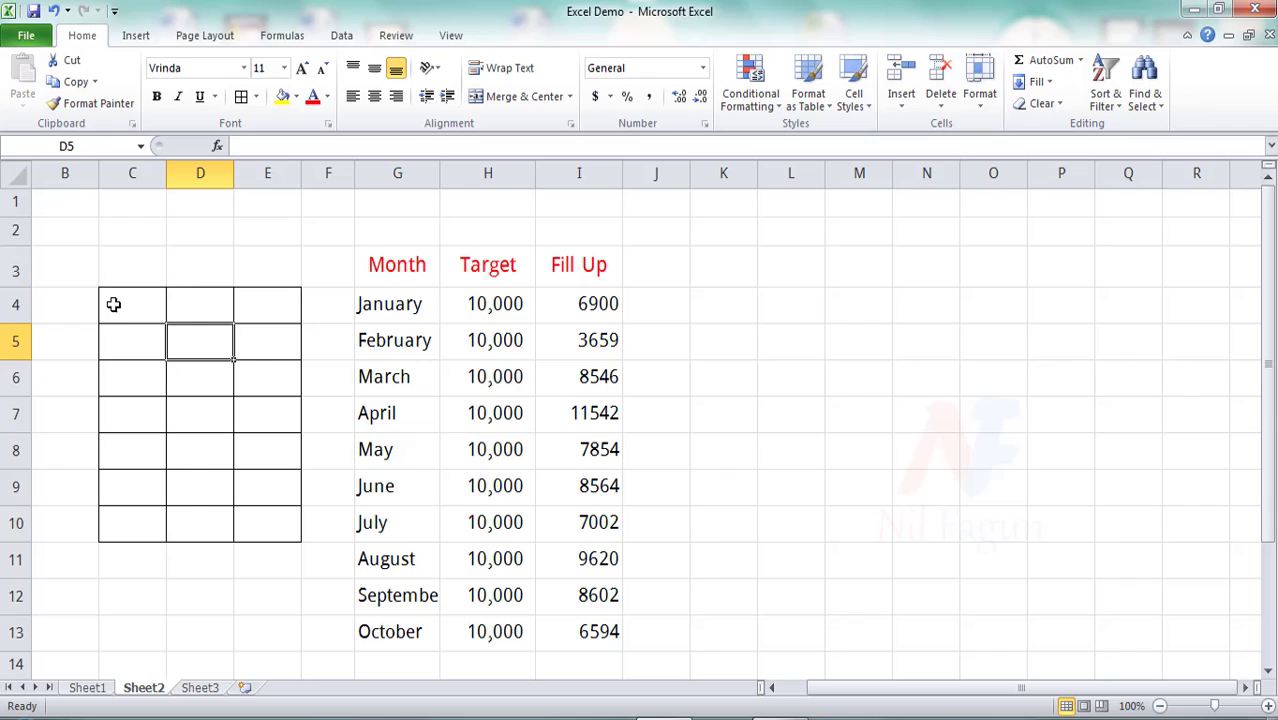
left_click_drag(113, 304, 130, 345)
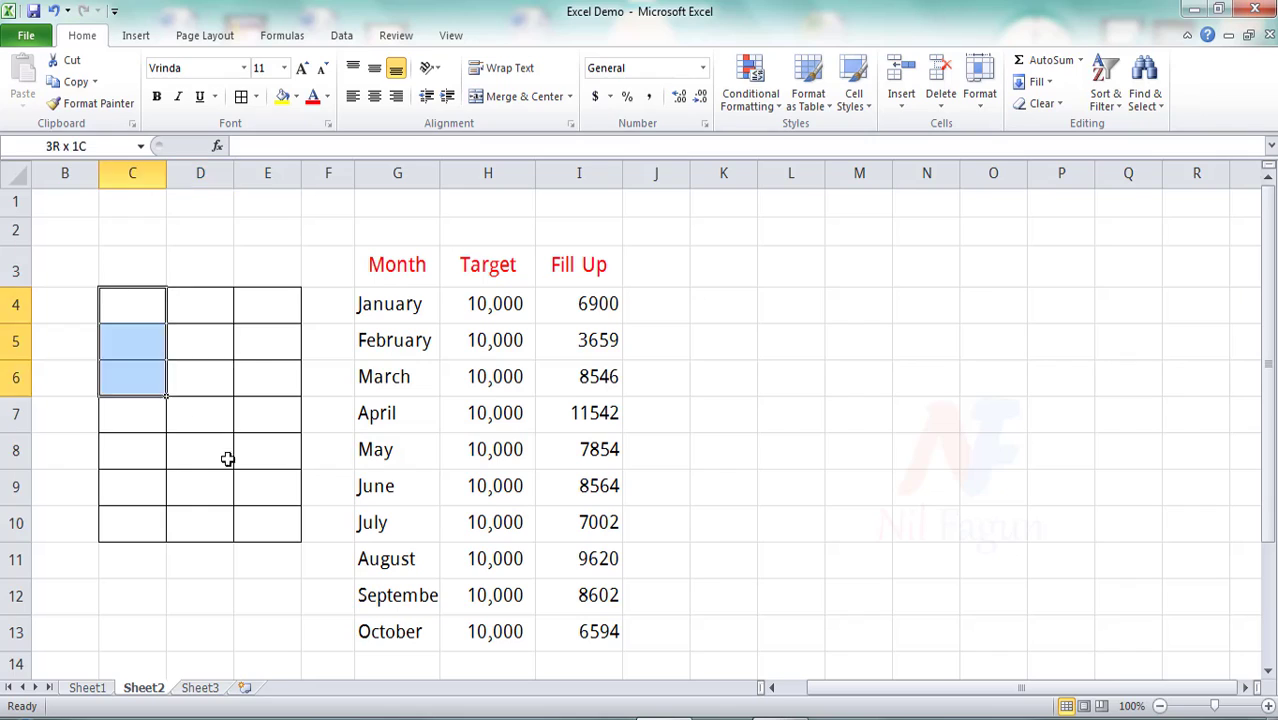
left_click_drag(267, 486, 277, 511)
left_click(107, 298)
left_click_drag(107, 298, 264, 522)
Step: Choose the double line style and draw double borders at D4/D5 and over C4:E9
left_click(257, 97)
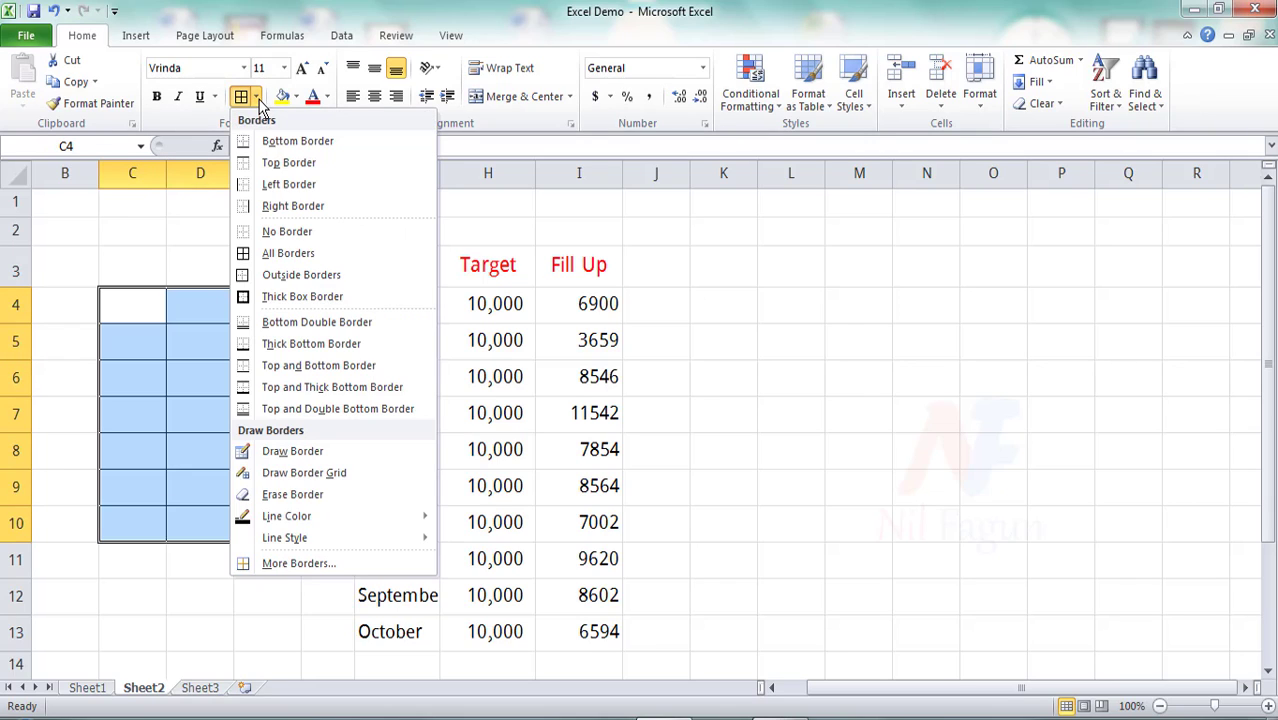
mouse_move(300, 521)
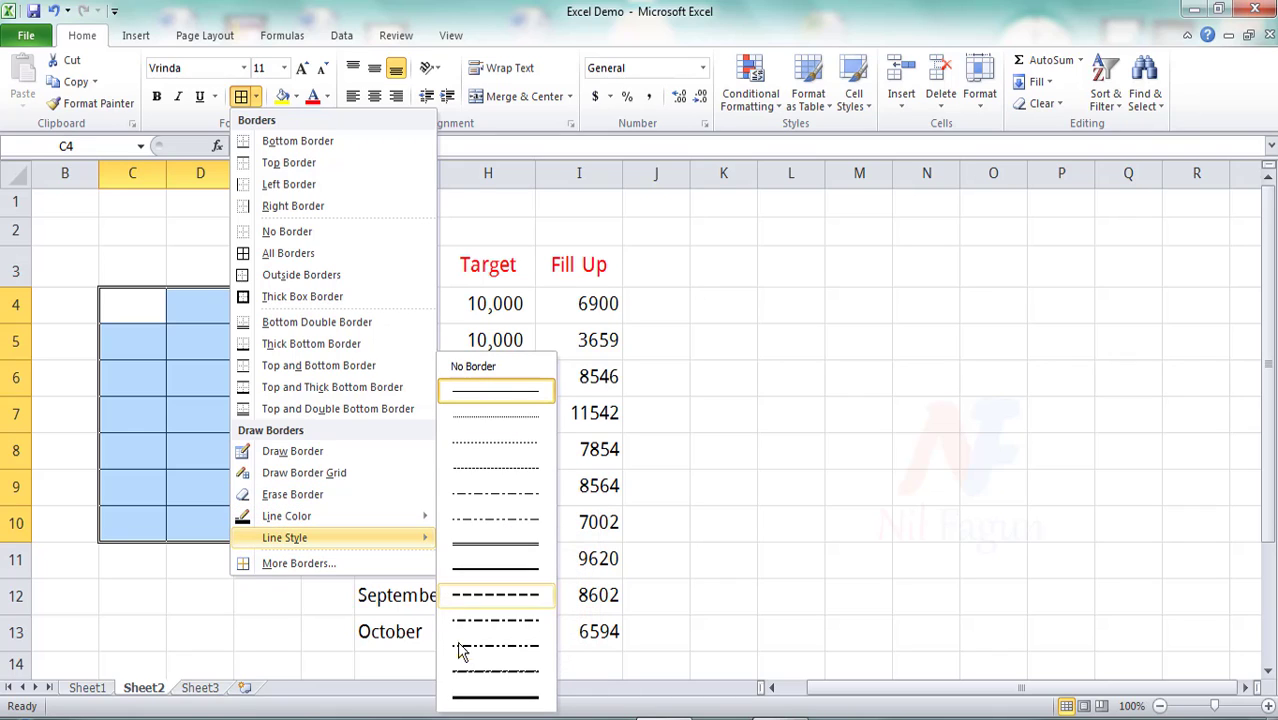
left_click(503, 545)
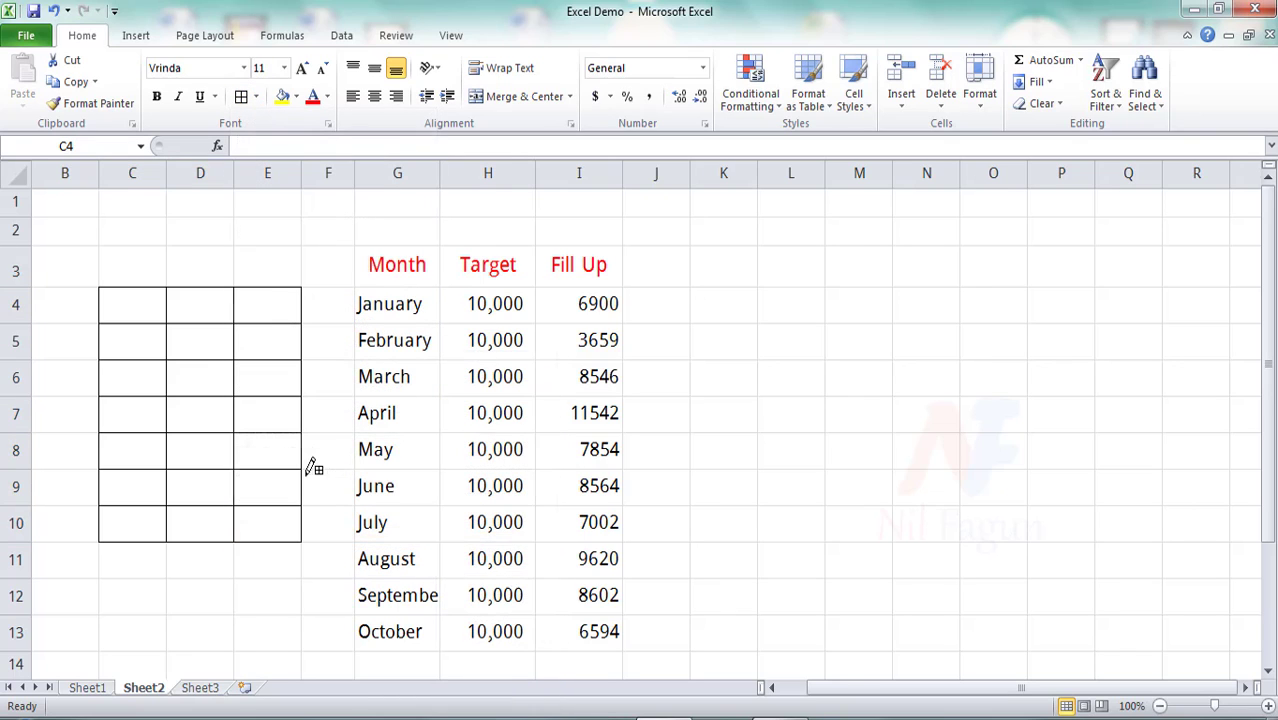
left_click(207, 357)
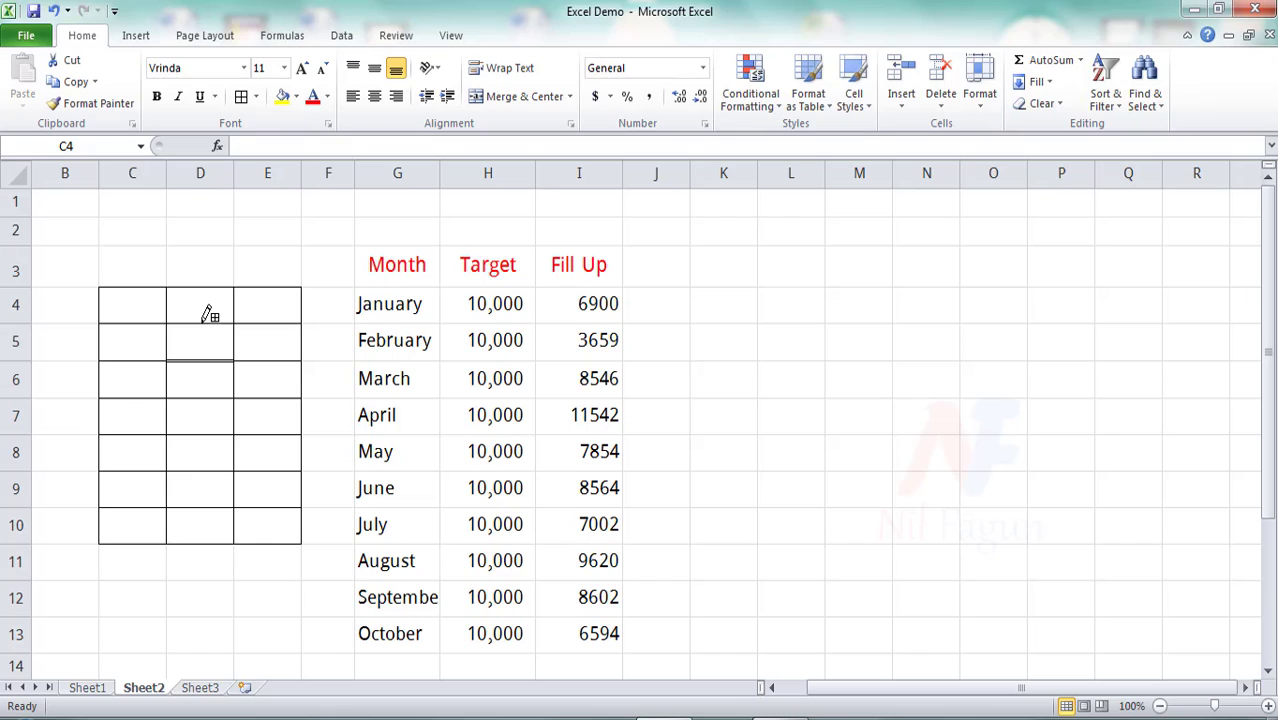
left_click(190, 325)
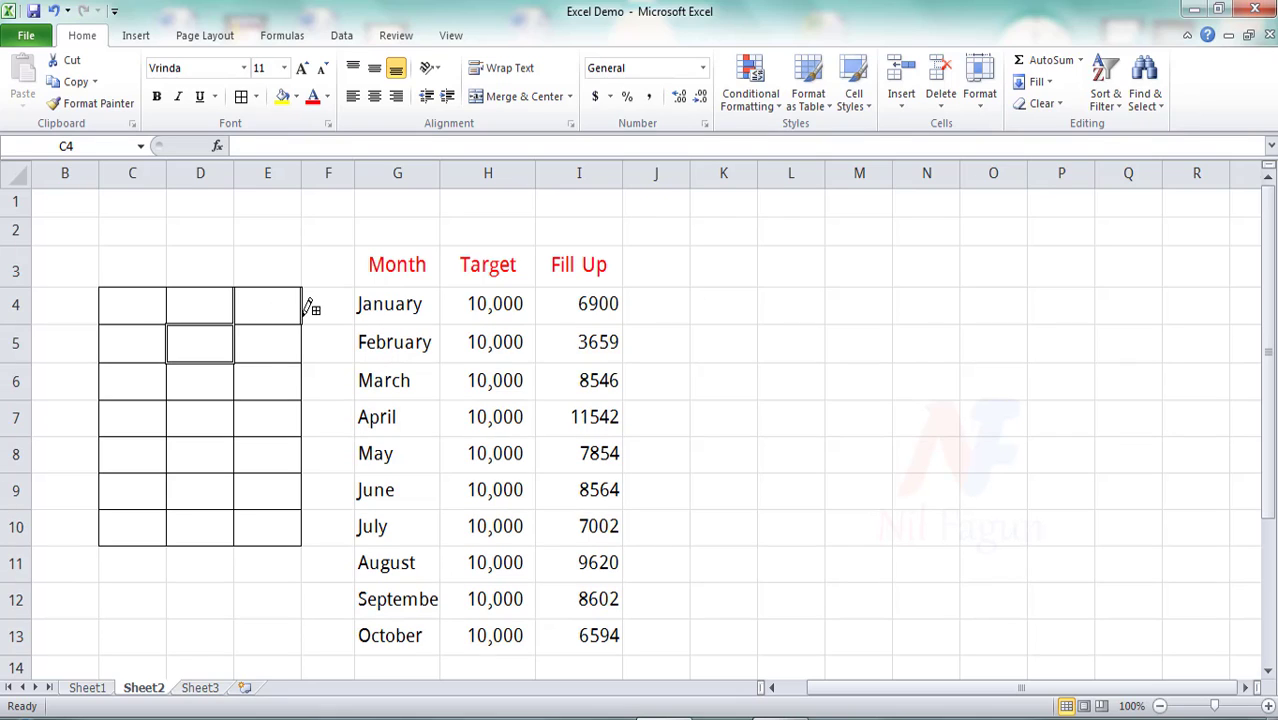
mouse_move(310, 308)
left_mouse_down()
mouse_move(308, 351)
mouse_move(234, 416)
mouse_move(137, 397)
mouse_move(163, 485)
mouse_move(185, 505)
mouse_move(160, 508)
left_mouse_up()
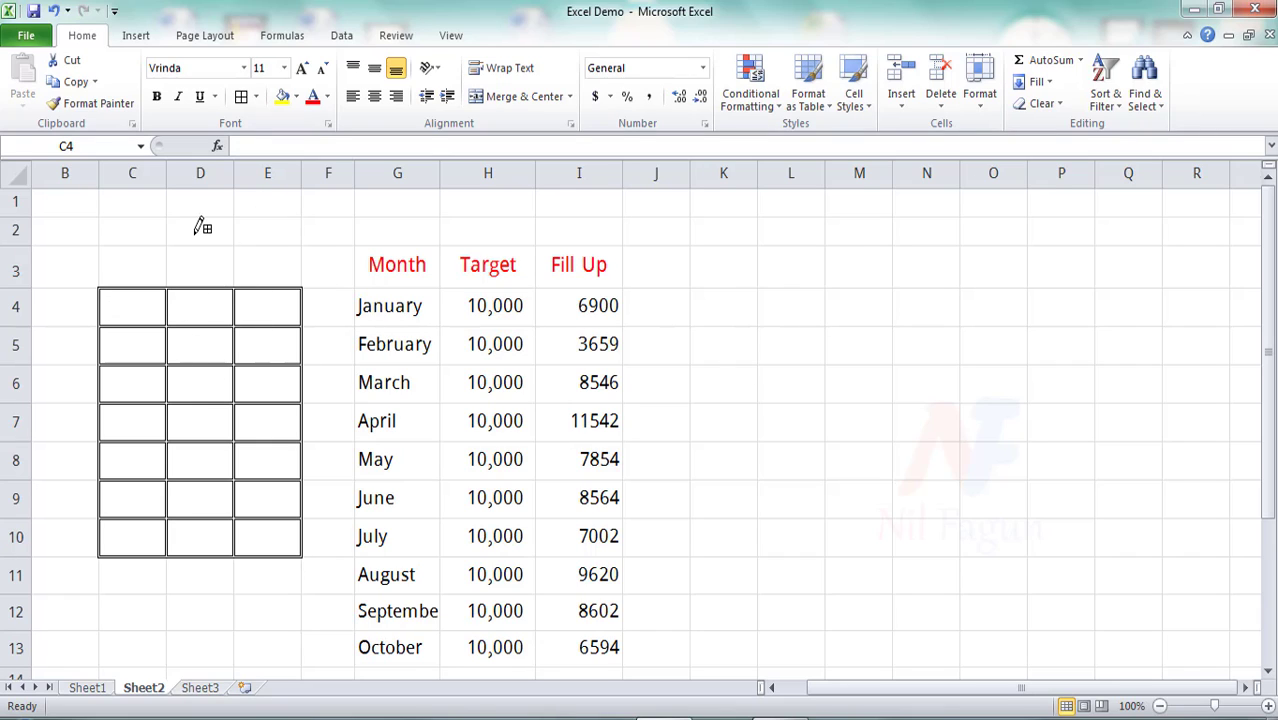
left_click(257, 96)
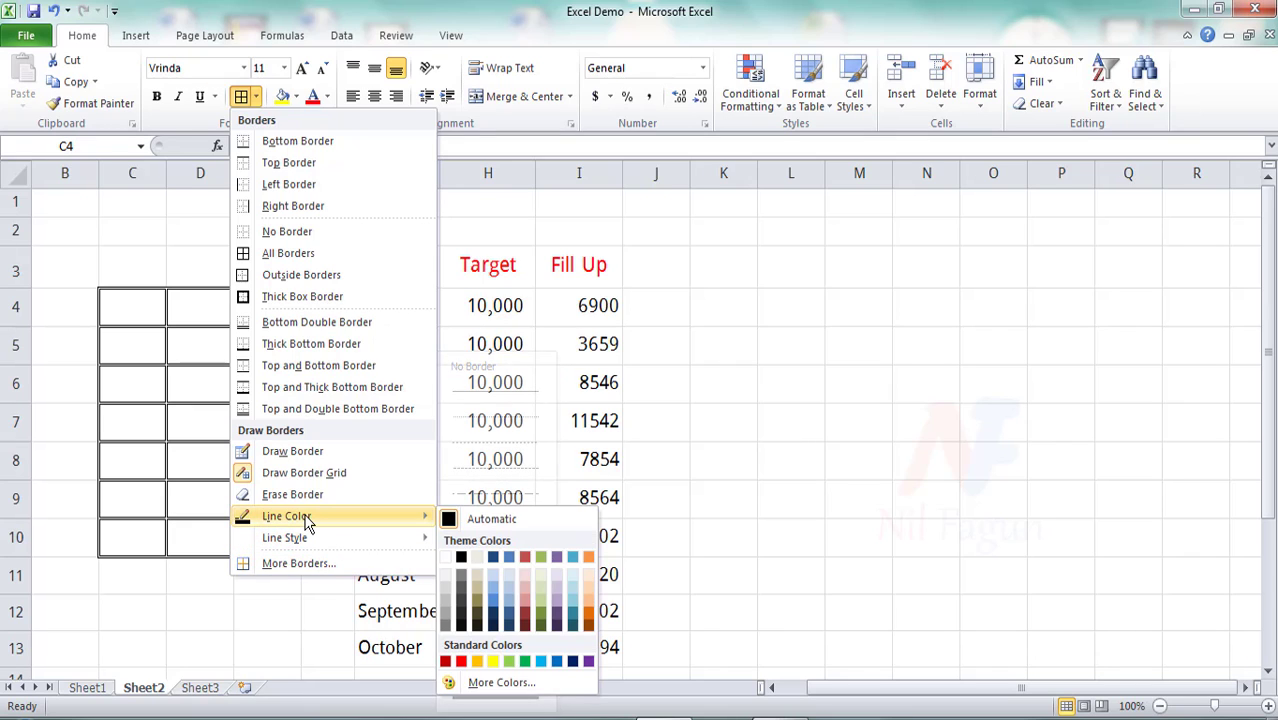
Step: Redraw C4:E10 in red, add red boxes to C3, D3, E3 and D2, and grid G3:I13
left_click(461, 668)
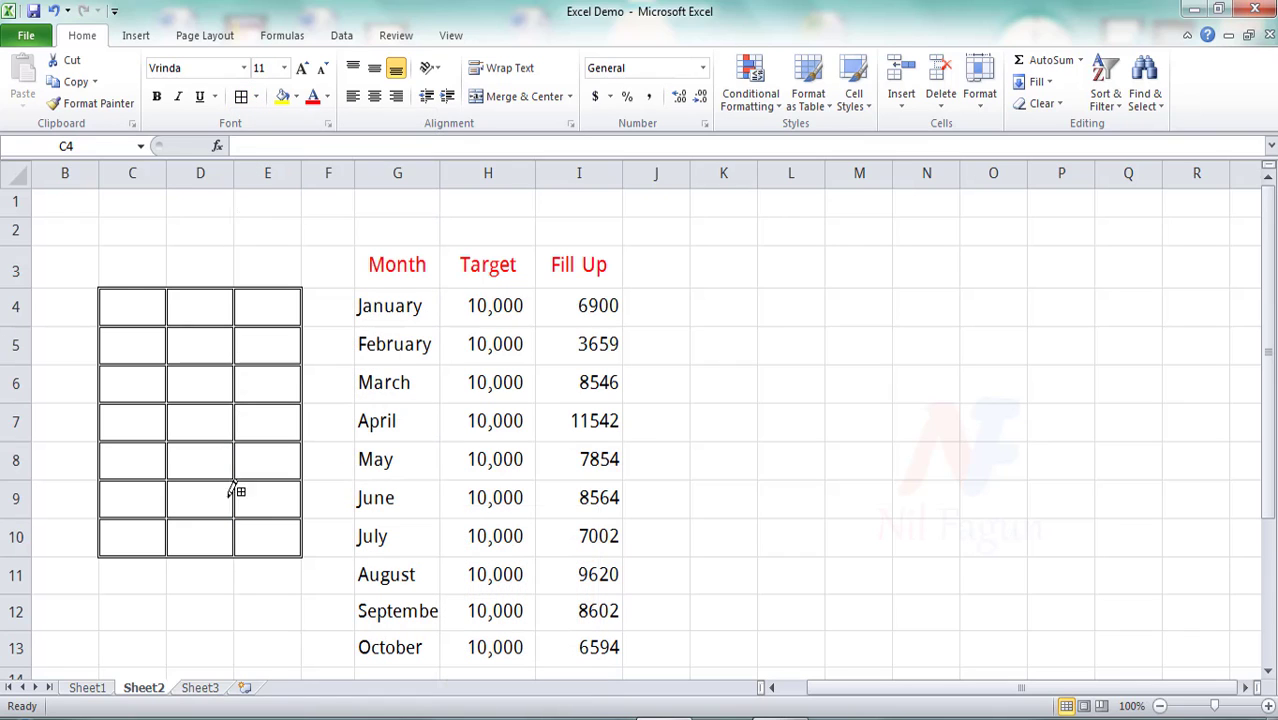
mouse_move(120, 300)
left_mouse_down()
mouse_move(205, 371)
mouse_move(243, 500)
mouse_move(285, 528)
left_mouse_up()
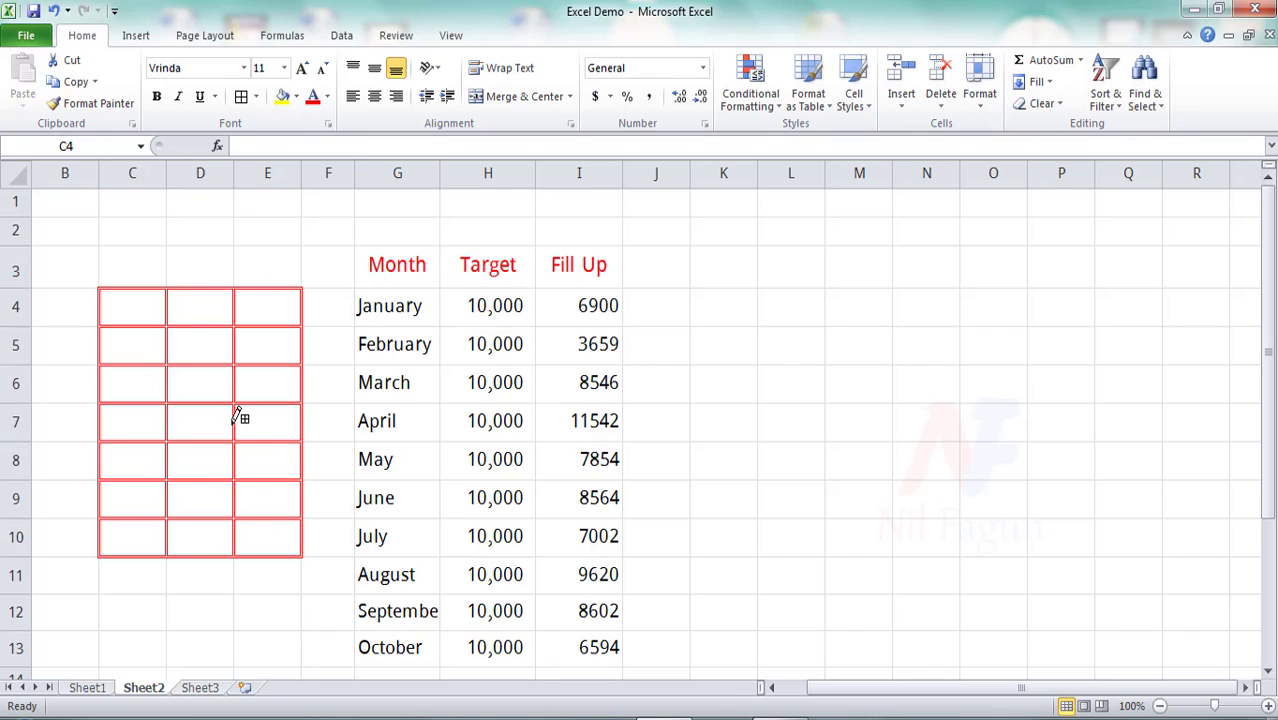
left_click(192, 250)
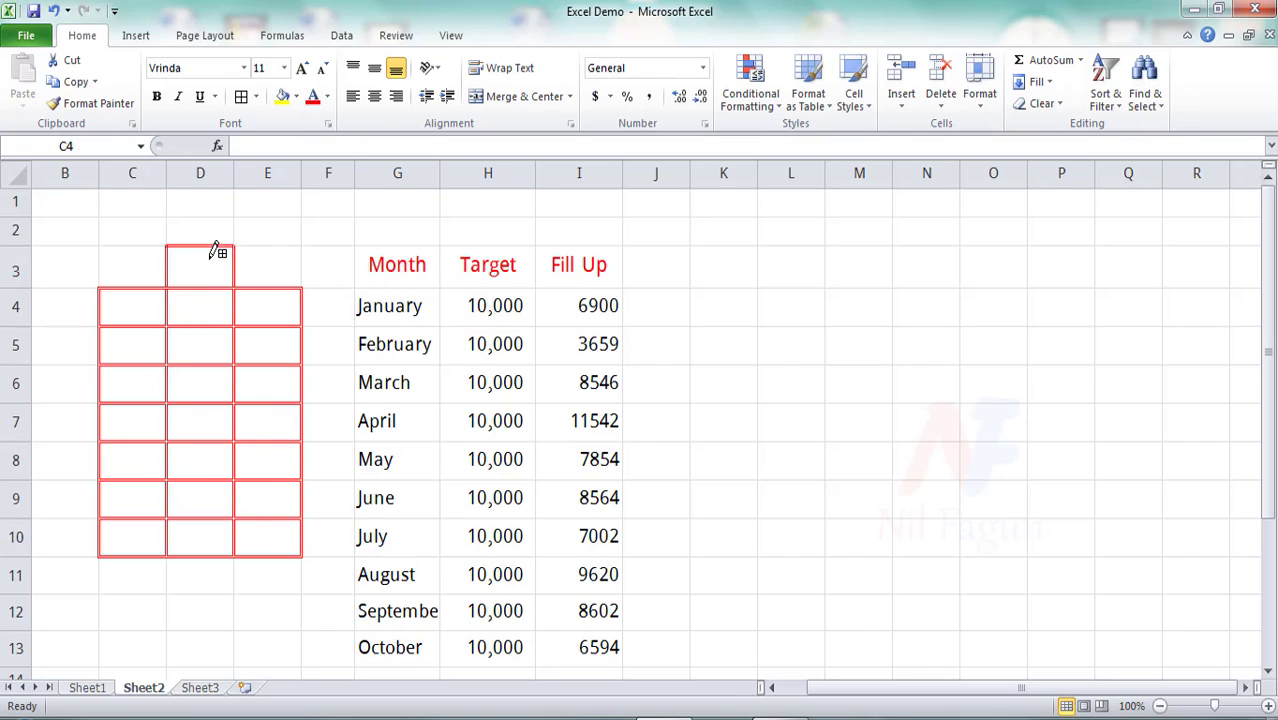
left_click(262, 250)
left_click(148, 253)
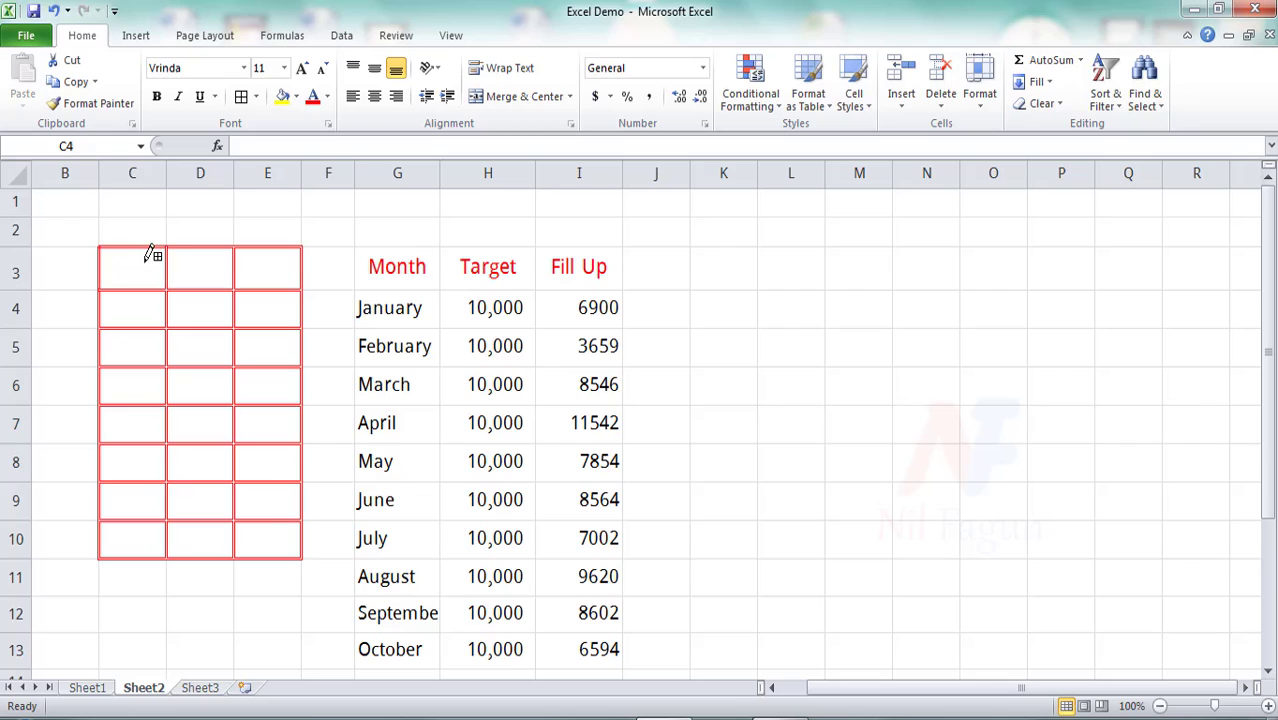
left_click(210, 228)
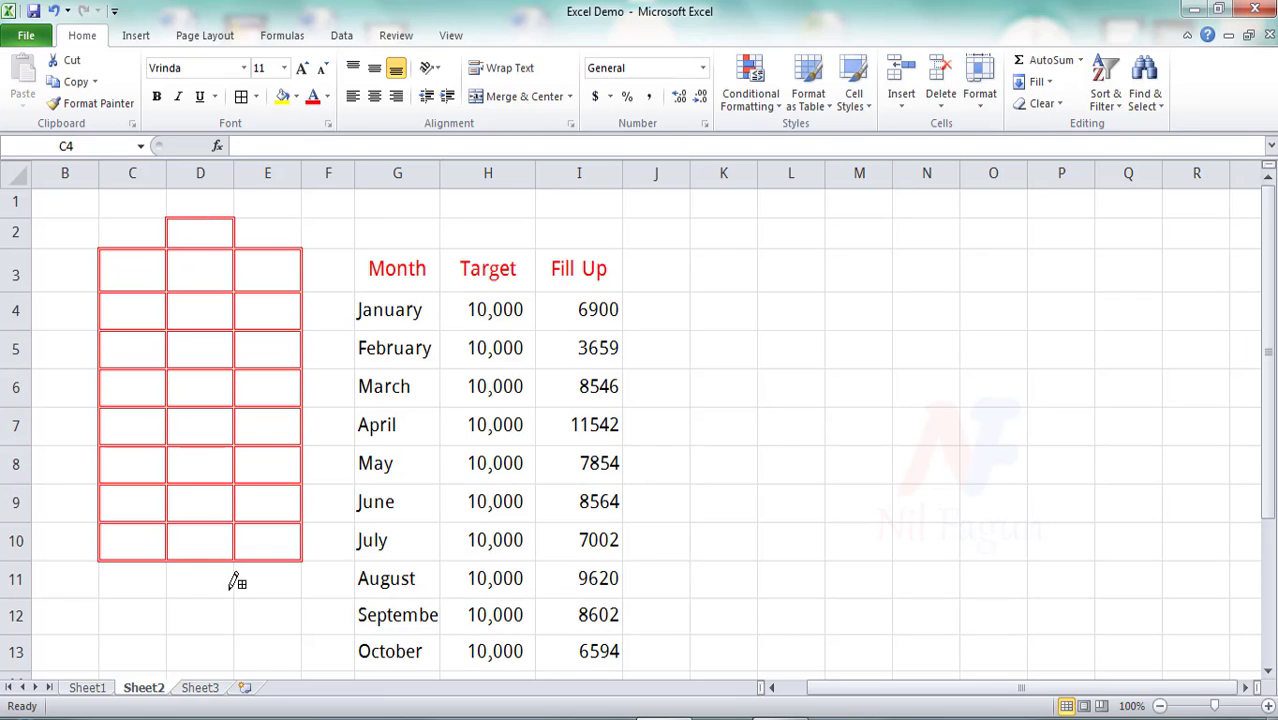
mouse_move(372, 279)
left_mouse_down()
mouse_move(568, 486)
mouse_move(576, 605)
mouse_move(432, 622)
mouse_move(441, 645)
left_mouse_up()
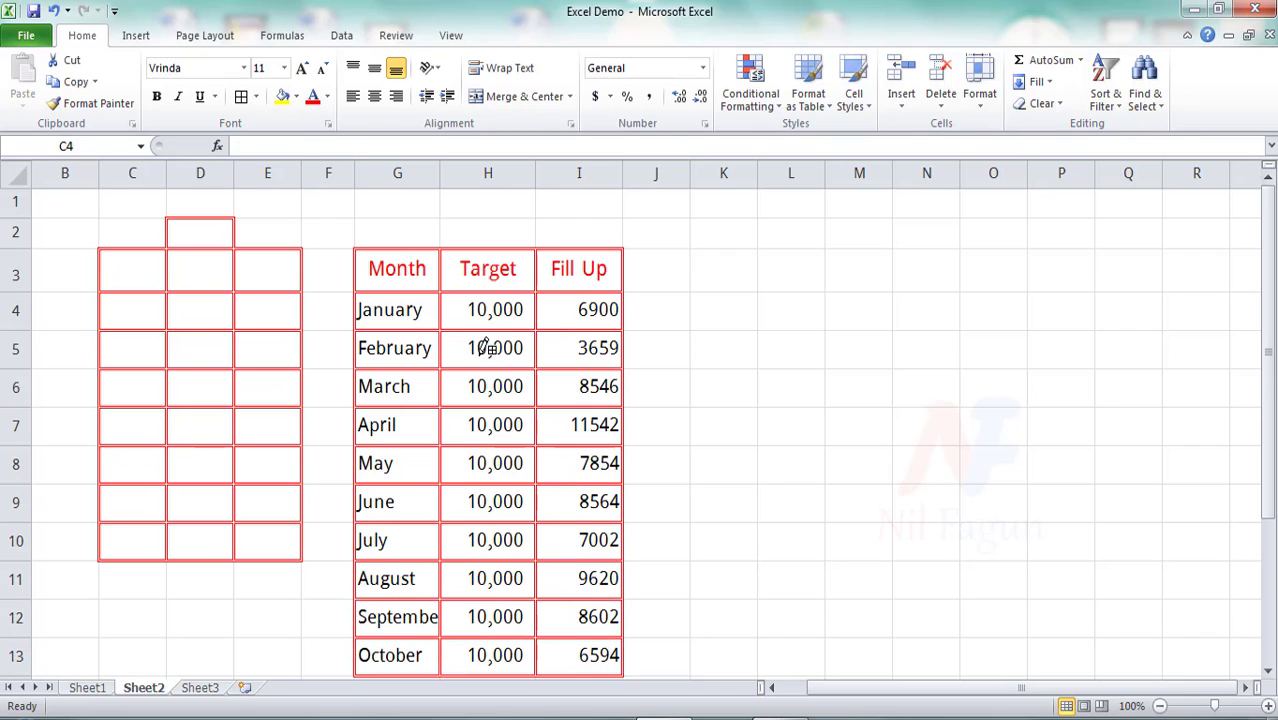
Step: Draw yellow gridlines over the whole Month table
left_click(256, 96)
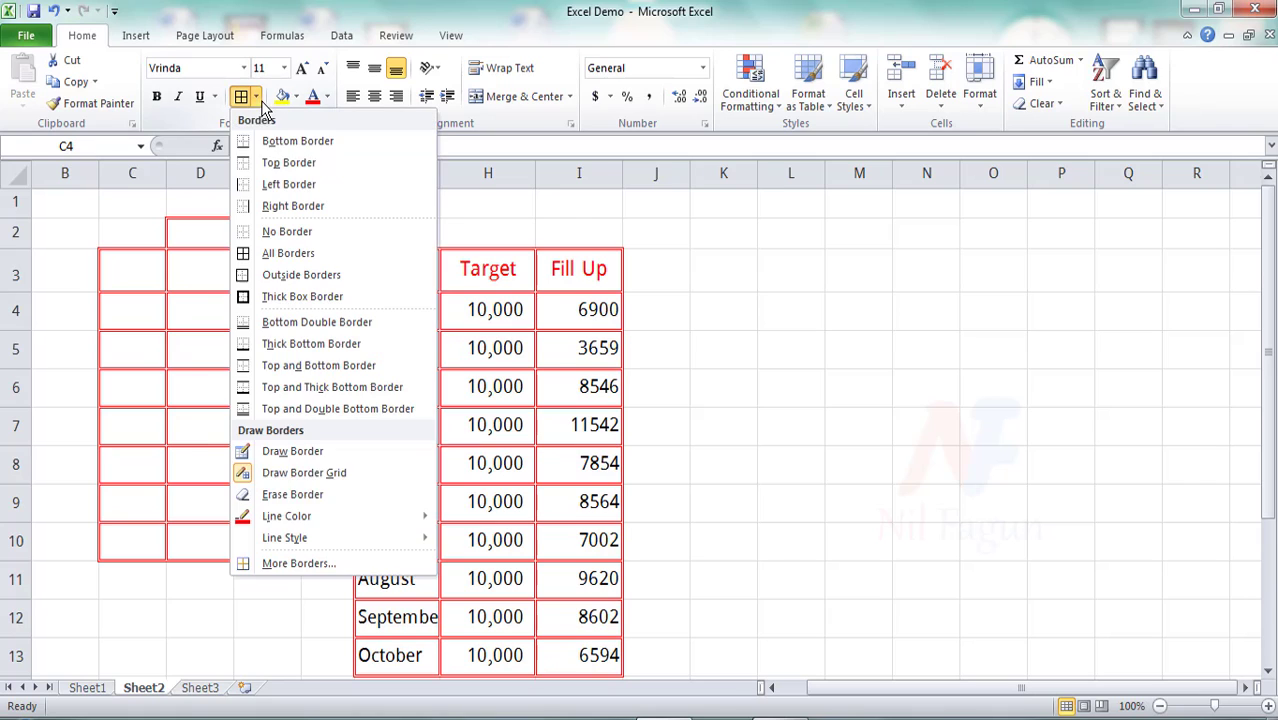
mouse_move(322, 522)
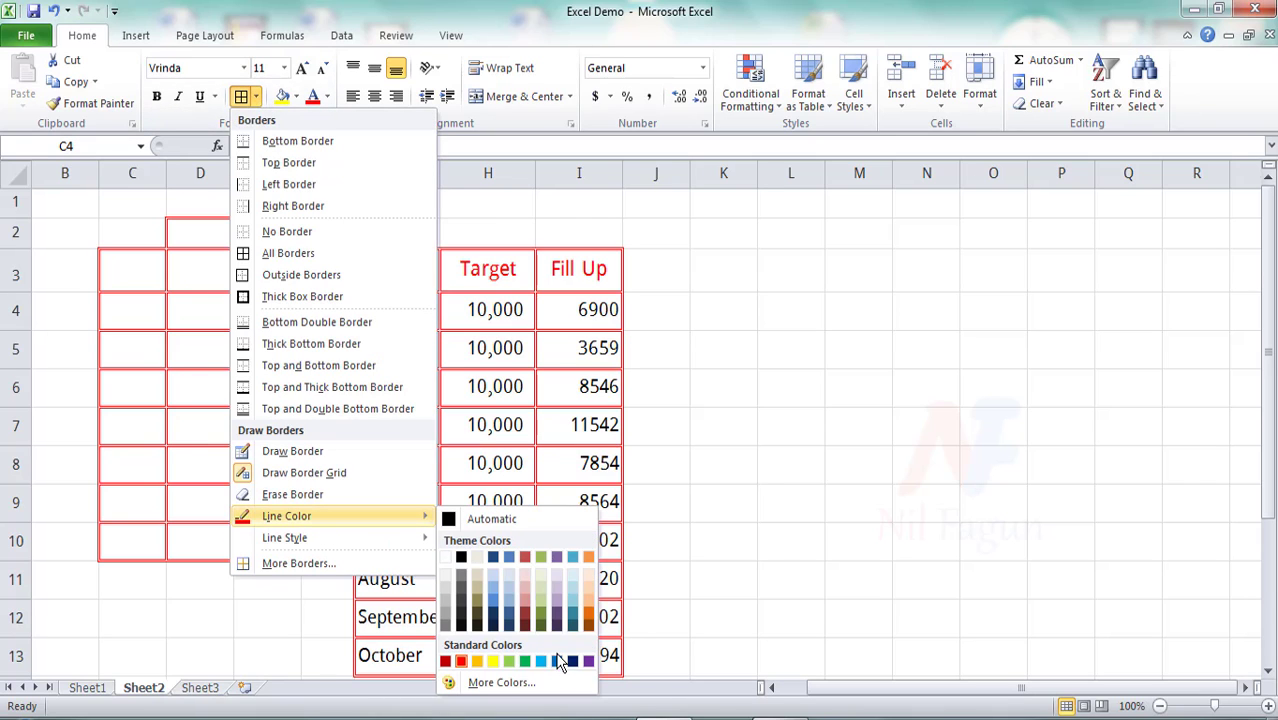
left_click(493, 663)
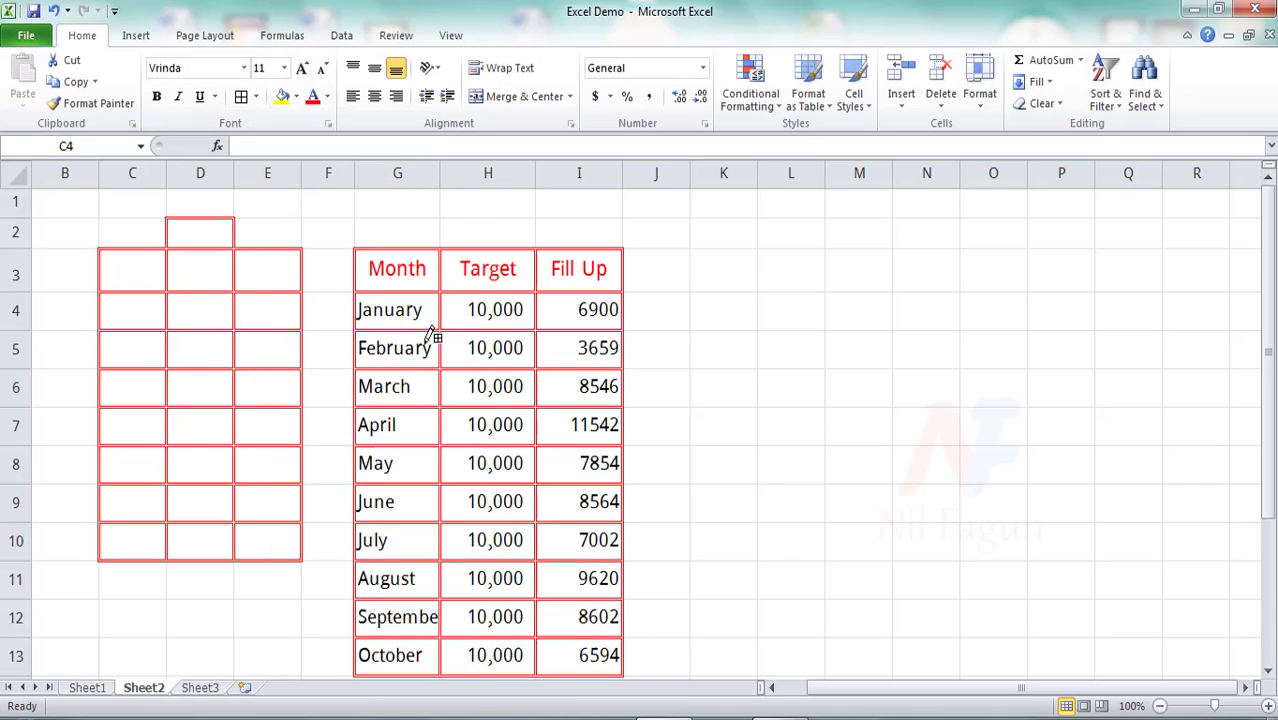
left_click_drag(372, 265, 583, 640)
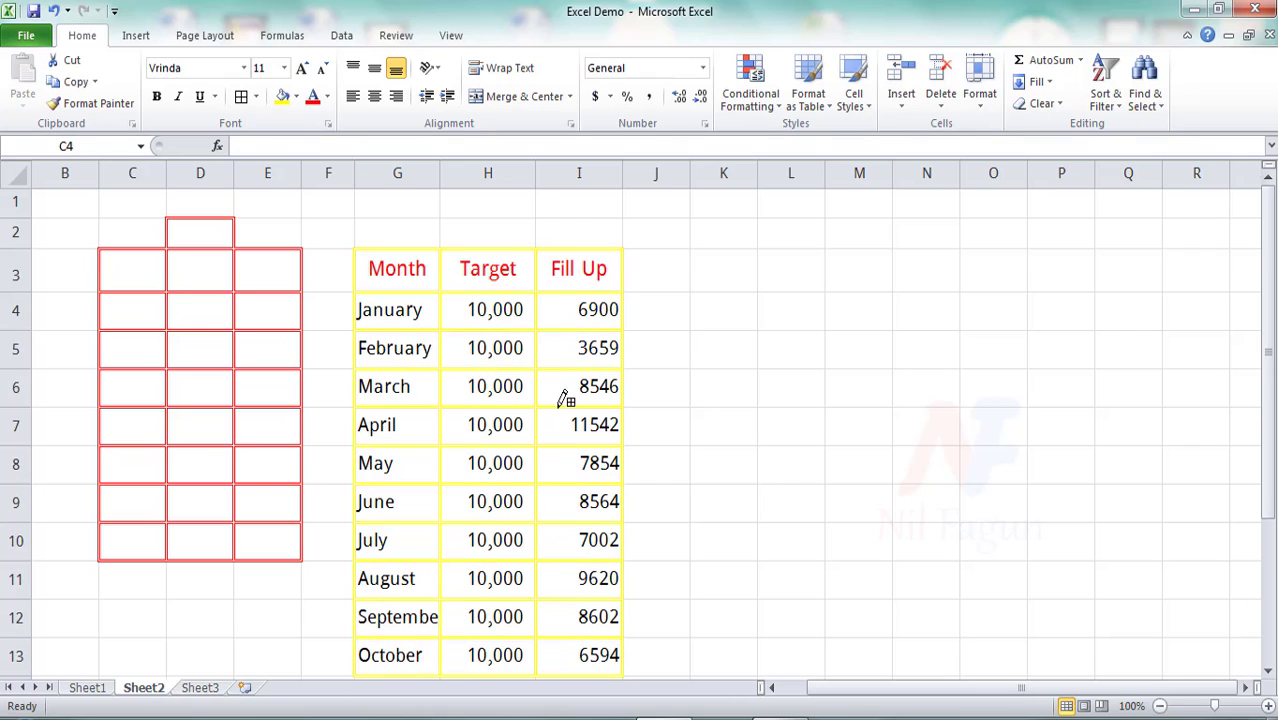
Step: Redraw the Month table's gridlines in blue
left_click(215, 97)
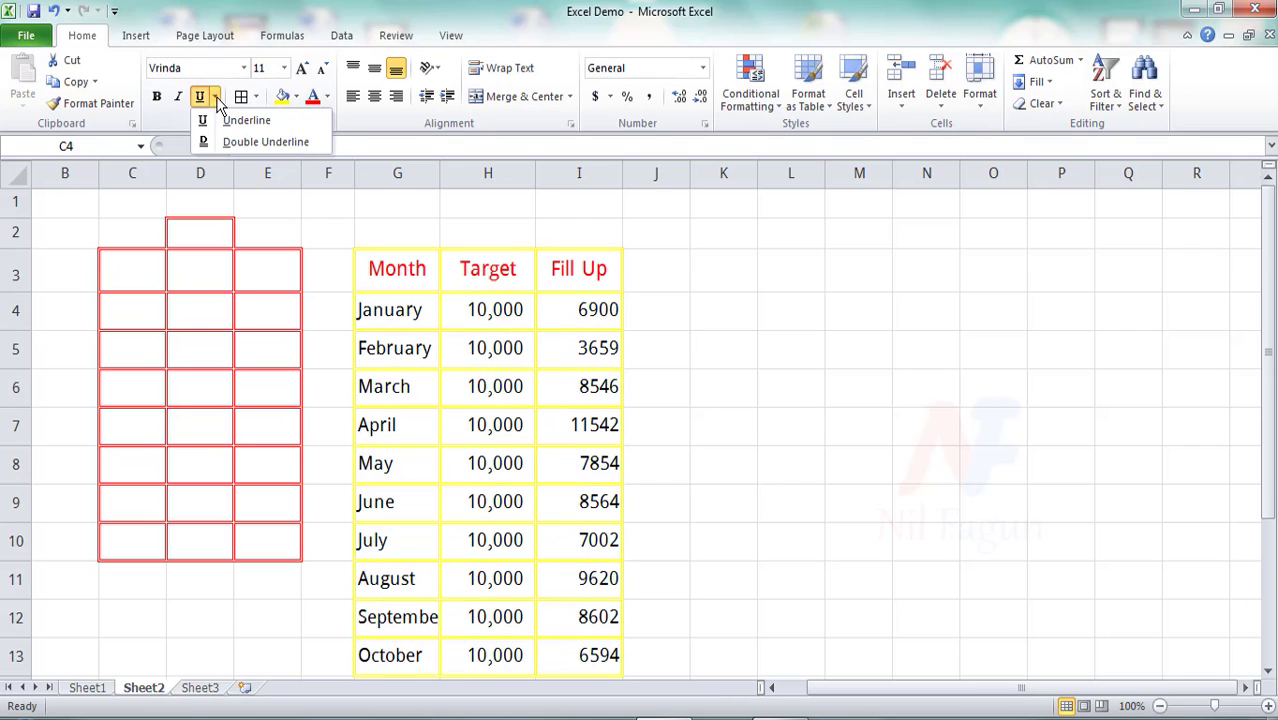
left_click(256, 97)
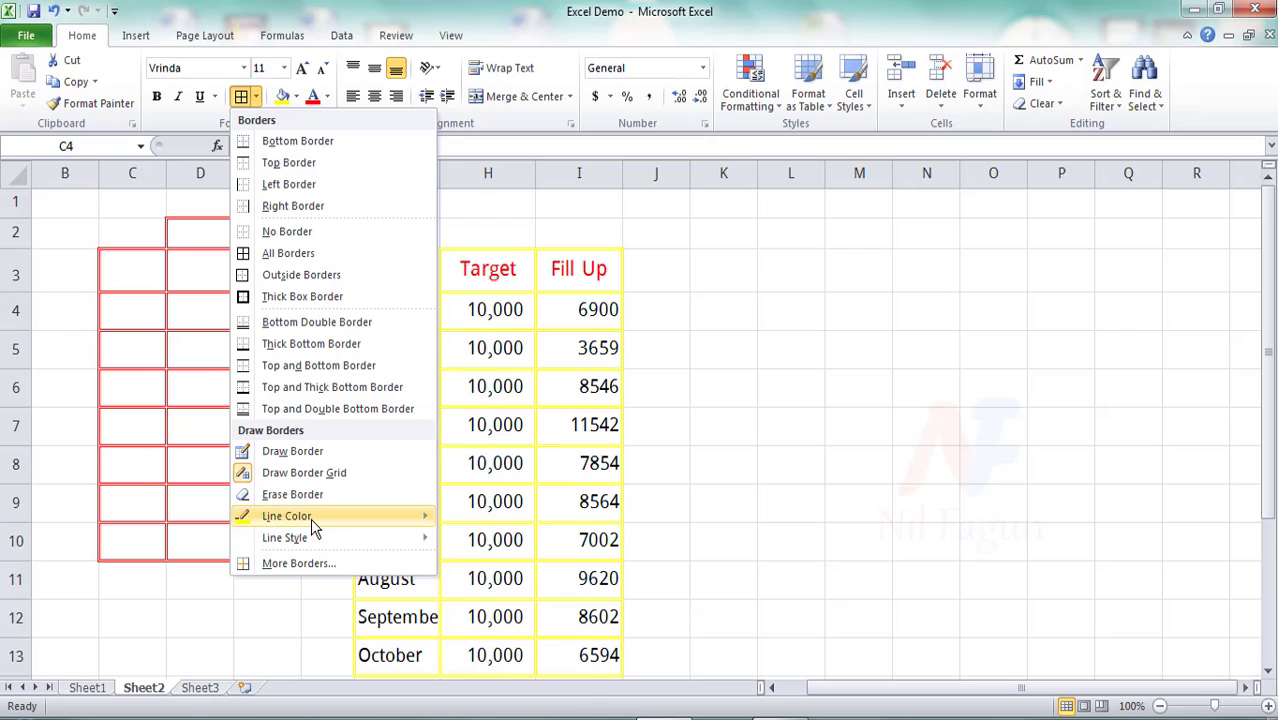
mouse_move(311, 518)
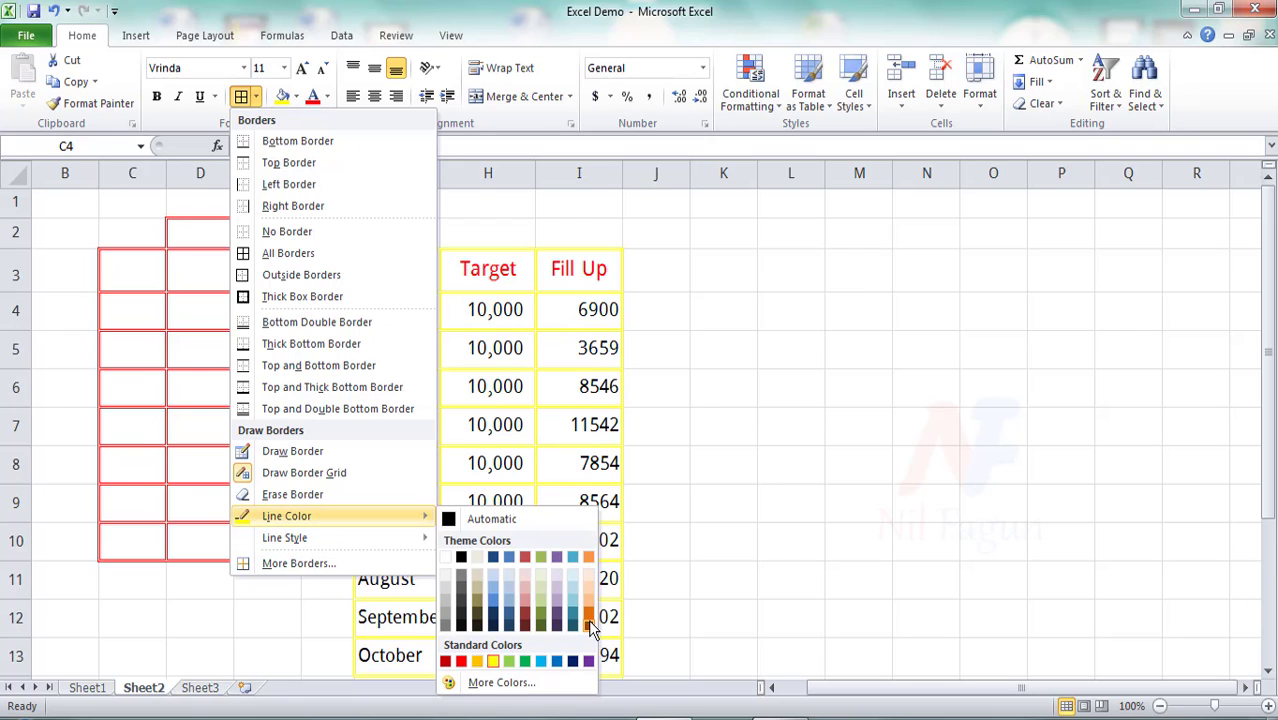
left_click(541, 662)
mouse_move(362, 251)
left_mouse_down()
mouse_move(540, 565)
mouse_move(570, 648)
left_mouse_up()
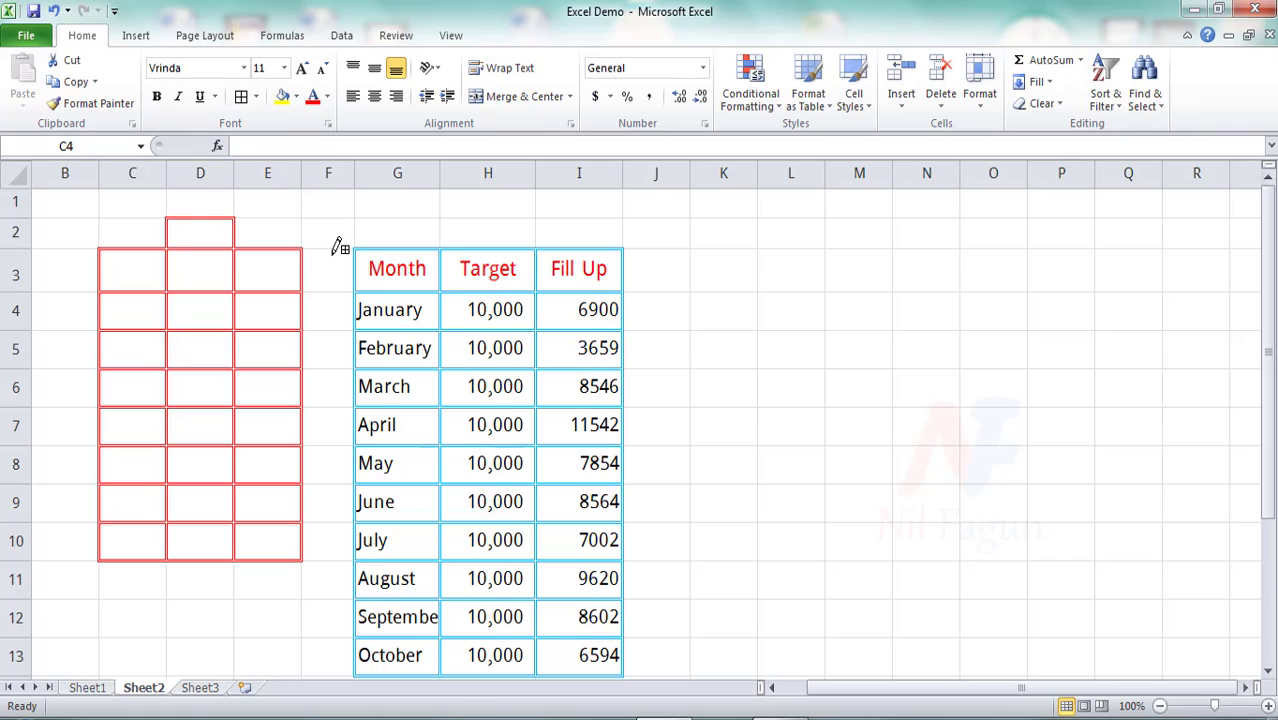
Step: Draw a blue border grid over the blank cells C2:E10
left_click(256, 96)
left_click(320, 471)
left_click_drag(128, 212, 284, 530)
Step: Open and cancel the More Borders settings, then select C1:J13
left_click(257, 97)
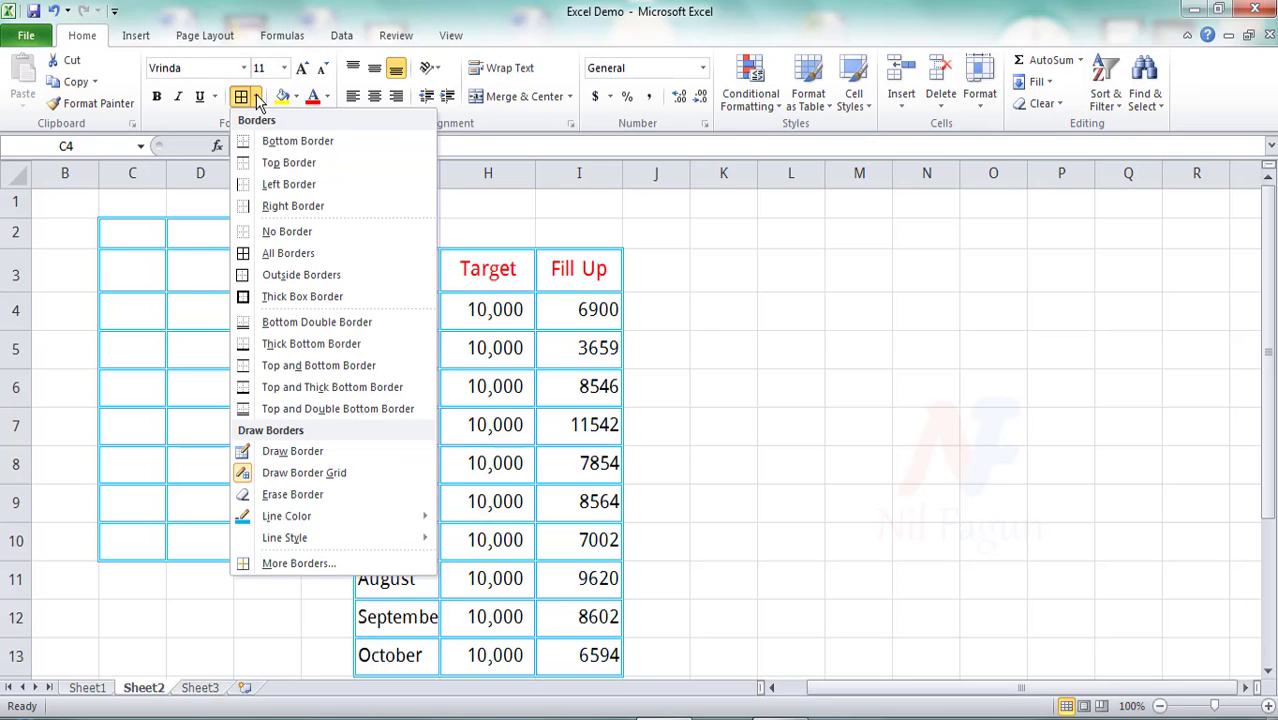
left_click(294, 563)
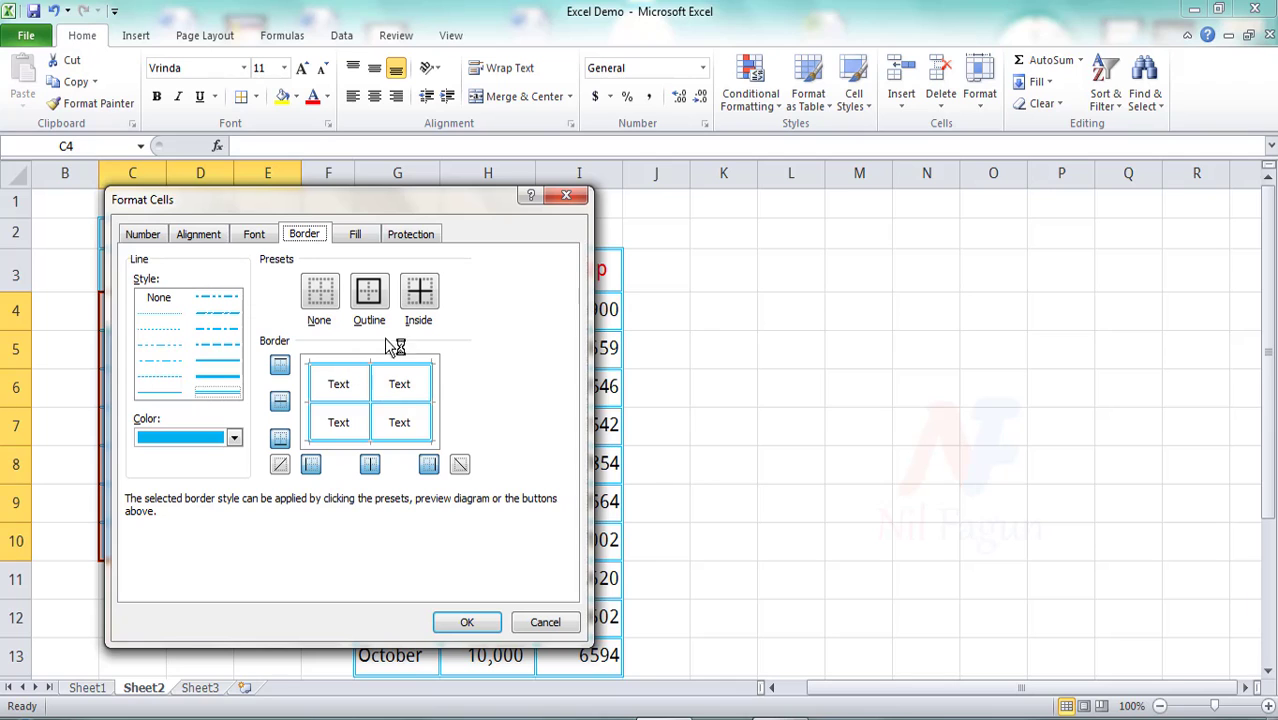
left_click(569, 195)
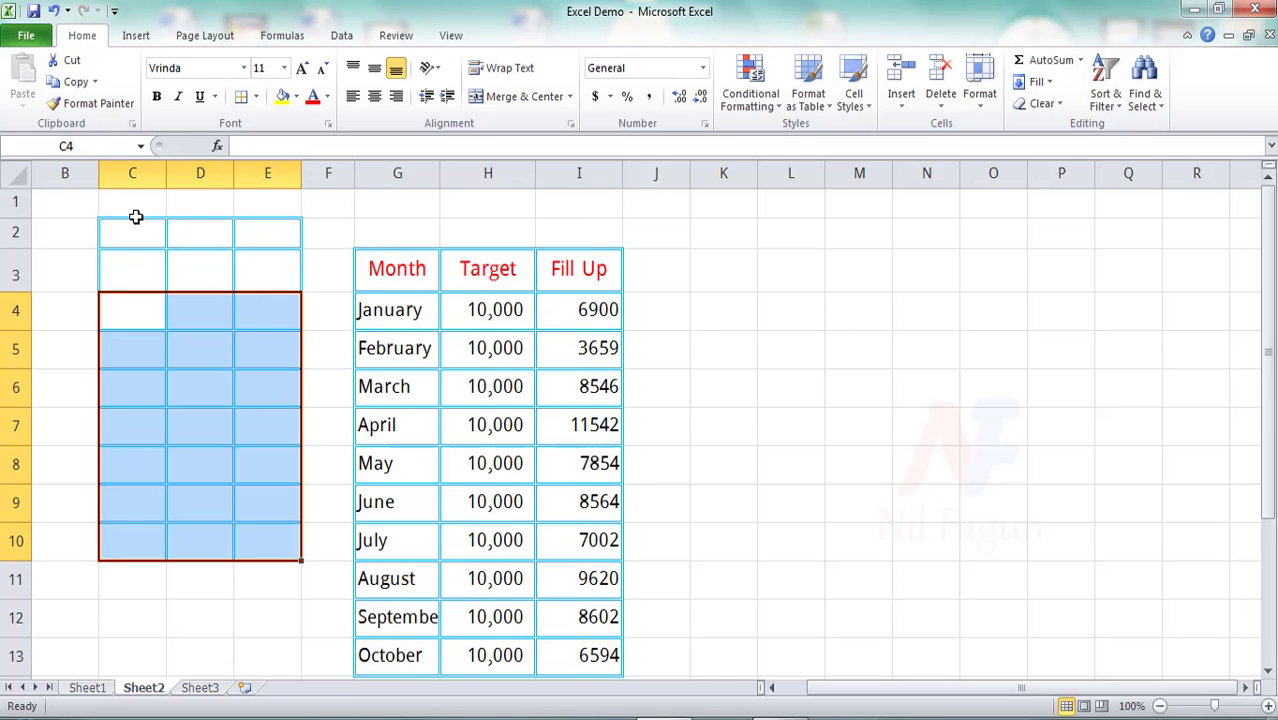
left_click_drag(135, 213, 650, 651)
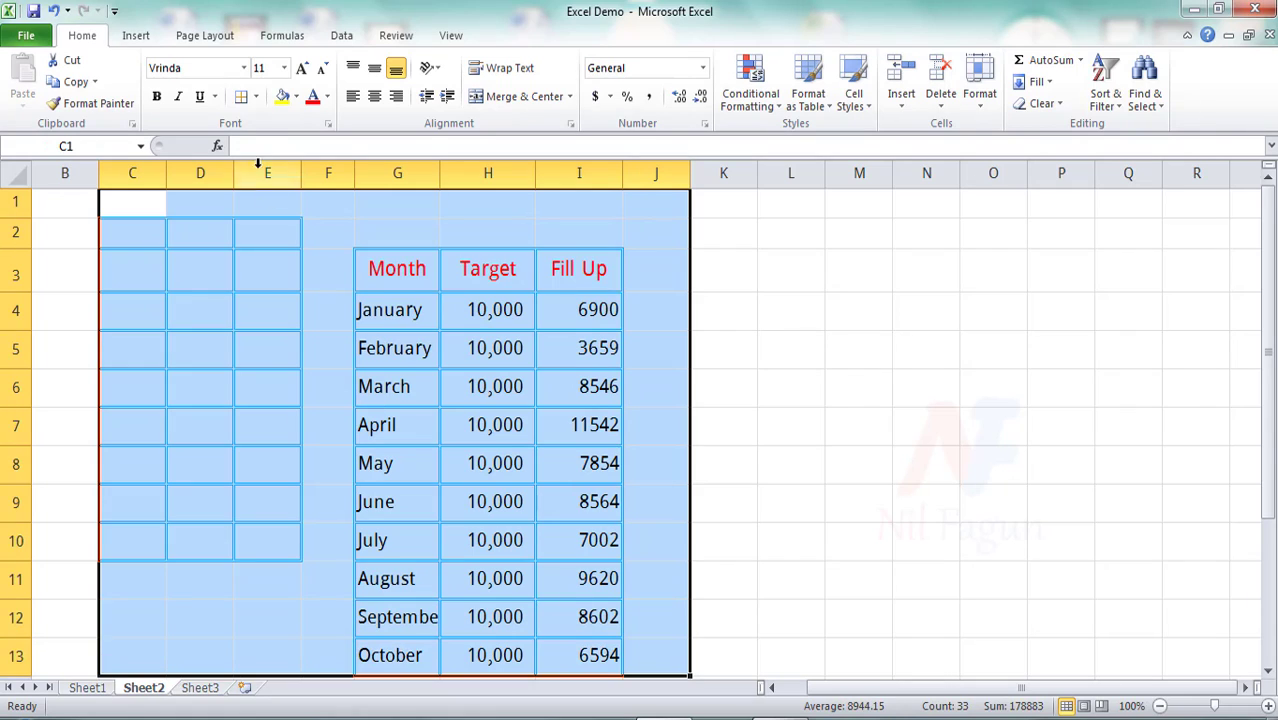
Step: Apply No Border to C1:J13, then leave cell F3 selected
left_click(256, 96)
left_click(265, 229)
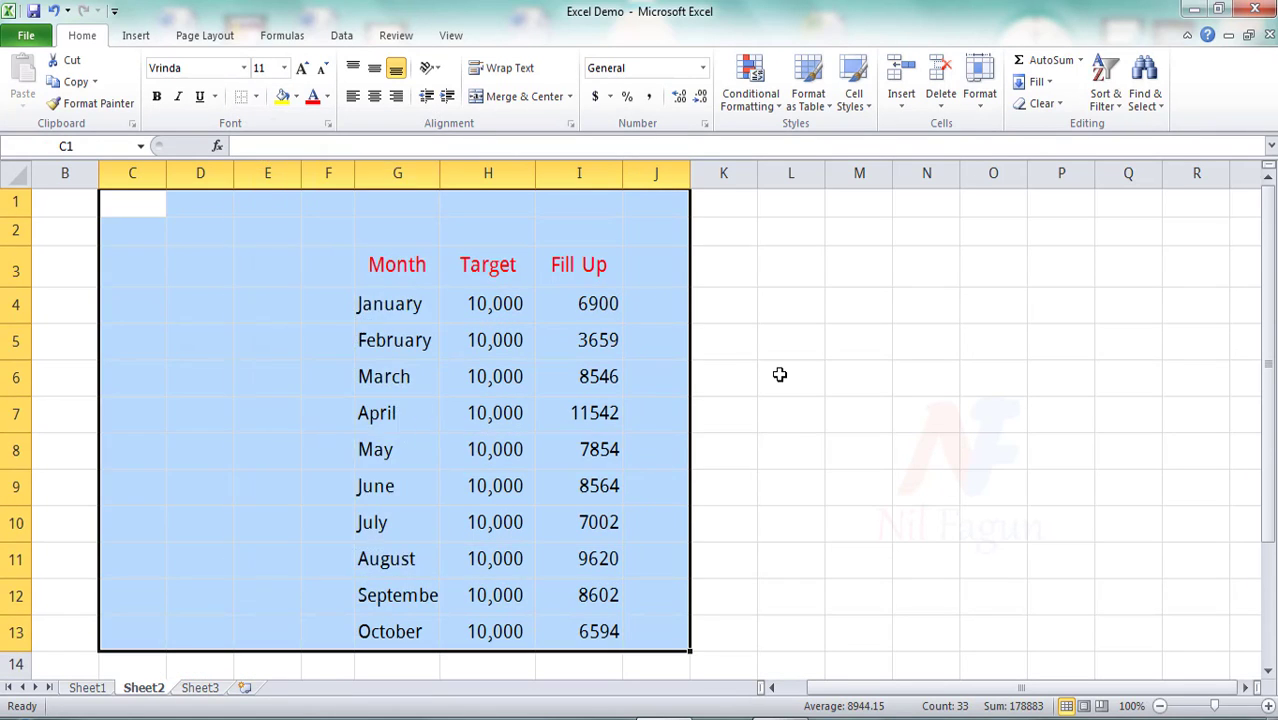
left_click(780, 374)
left_click_drag(148, 316, 270, 455)
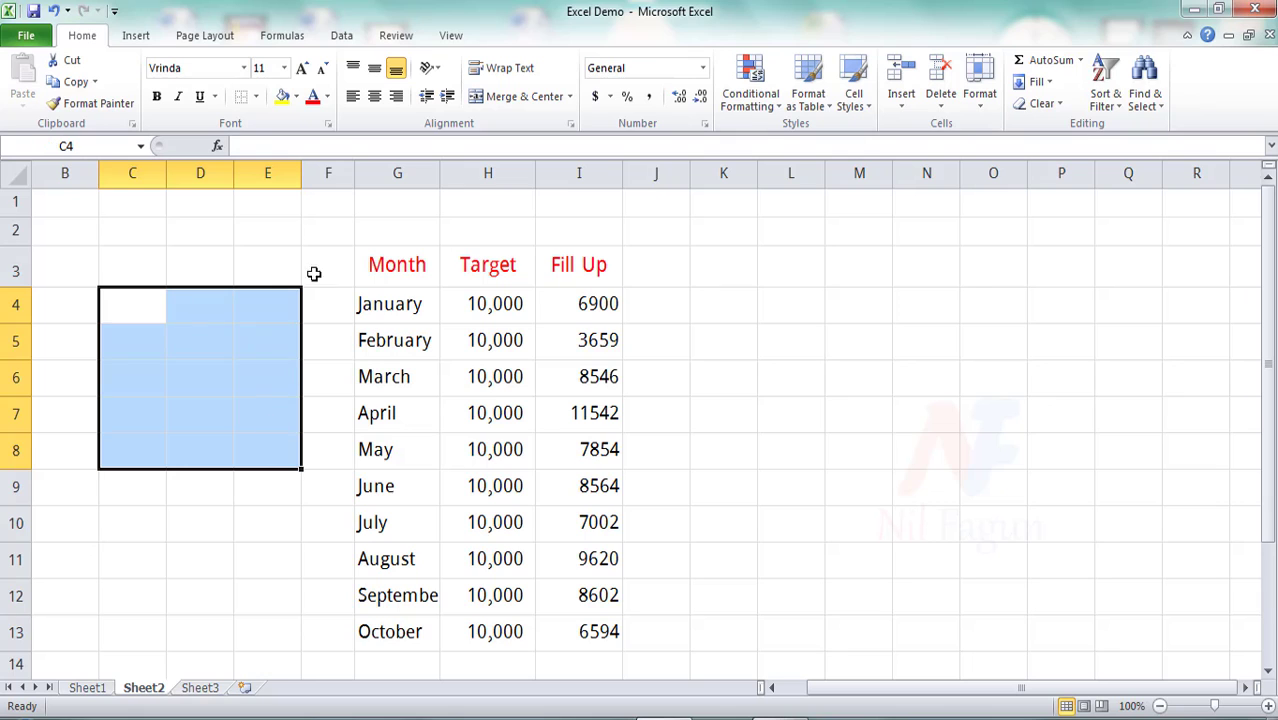
left_click(313, 273)
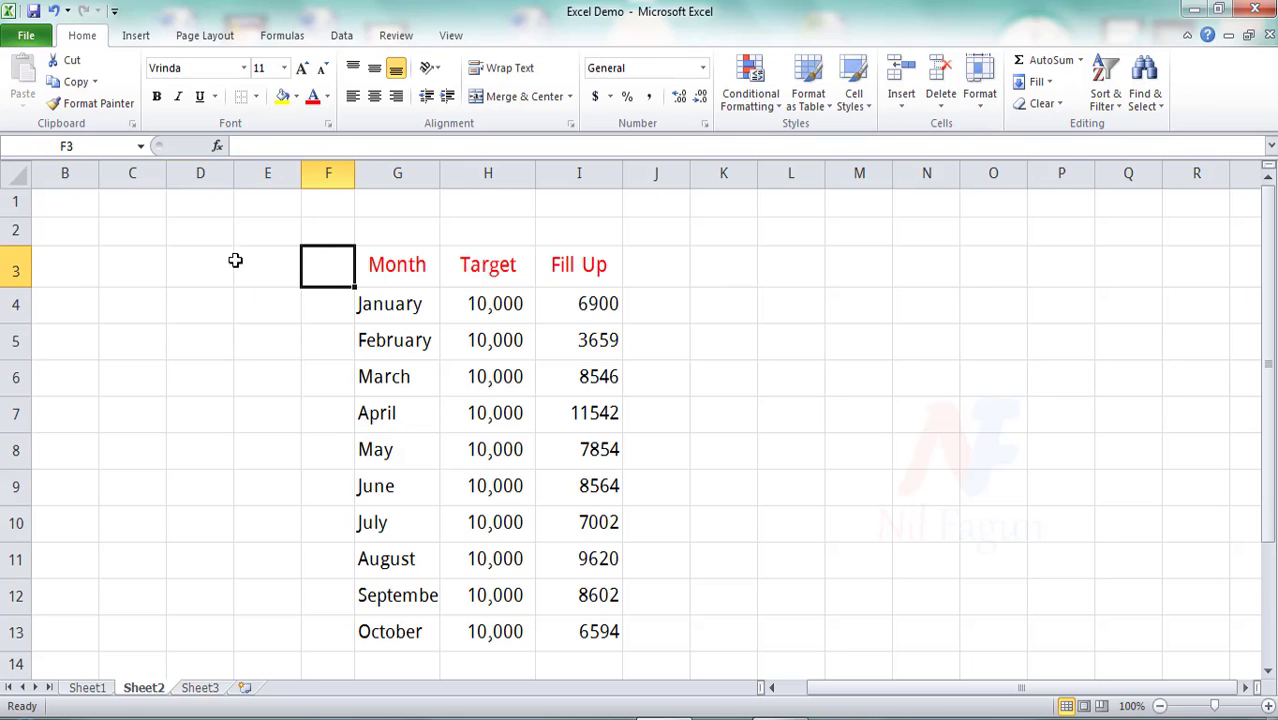
left_click(257, 97)
left_click(277, 566)
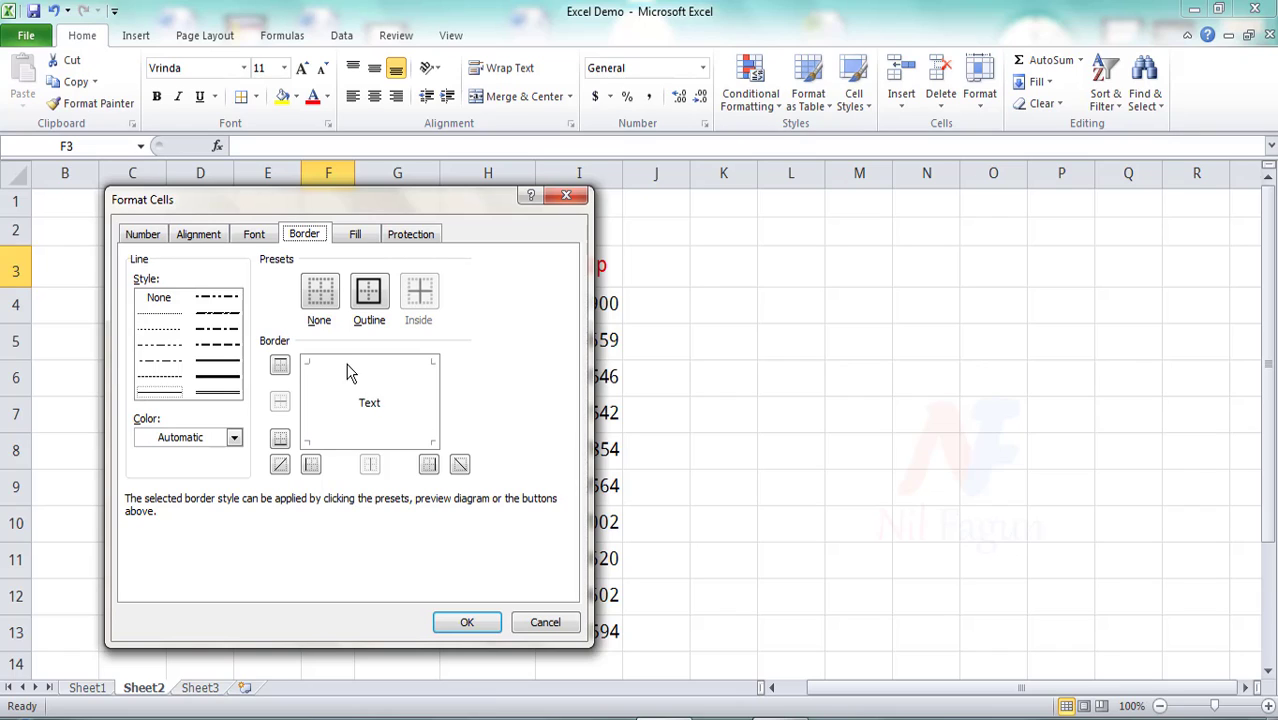
left_click(160, 299)
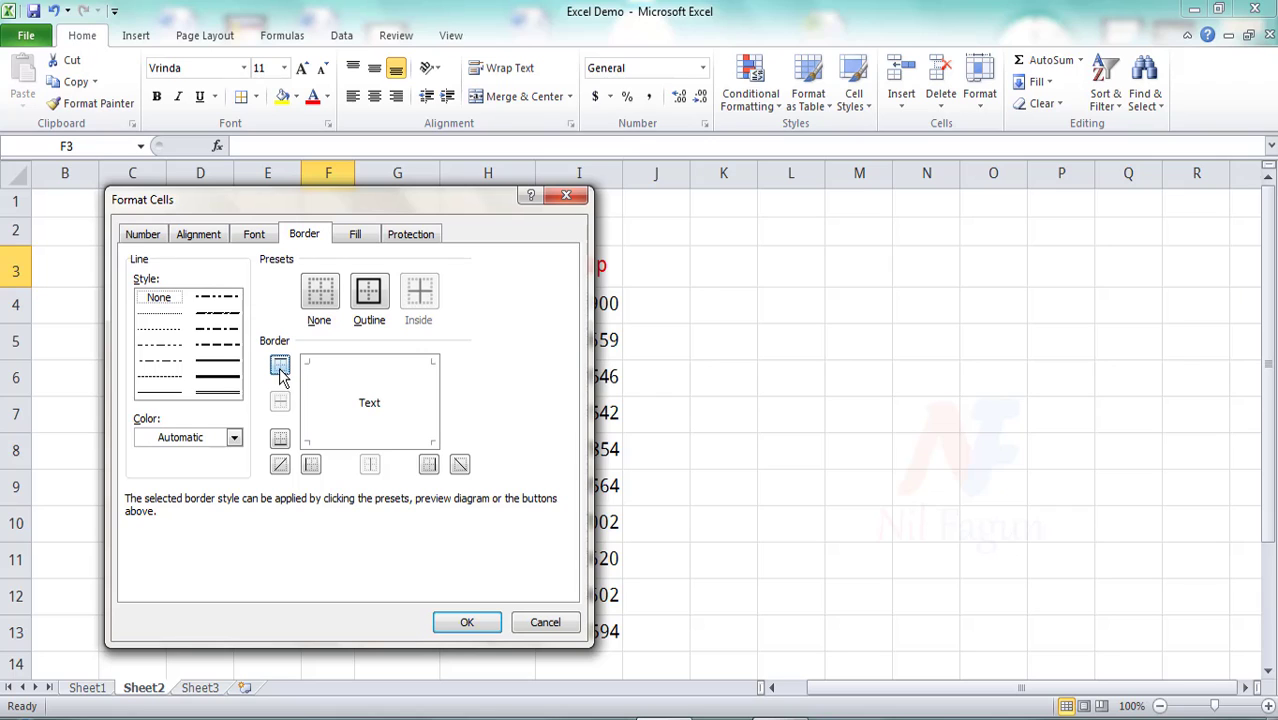
left_click(566, 196)
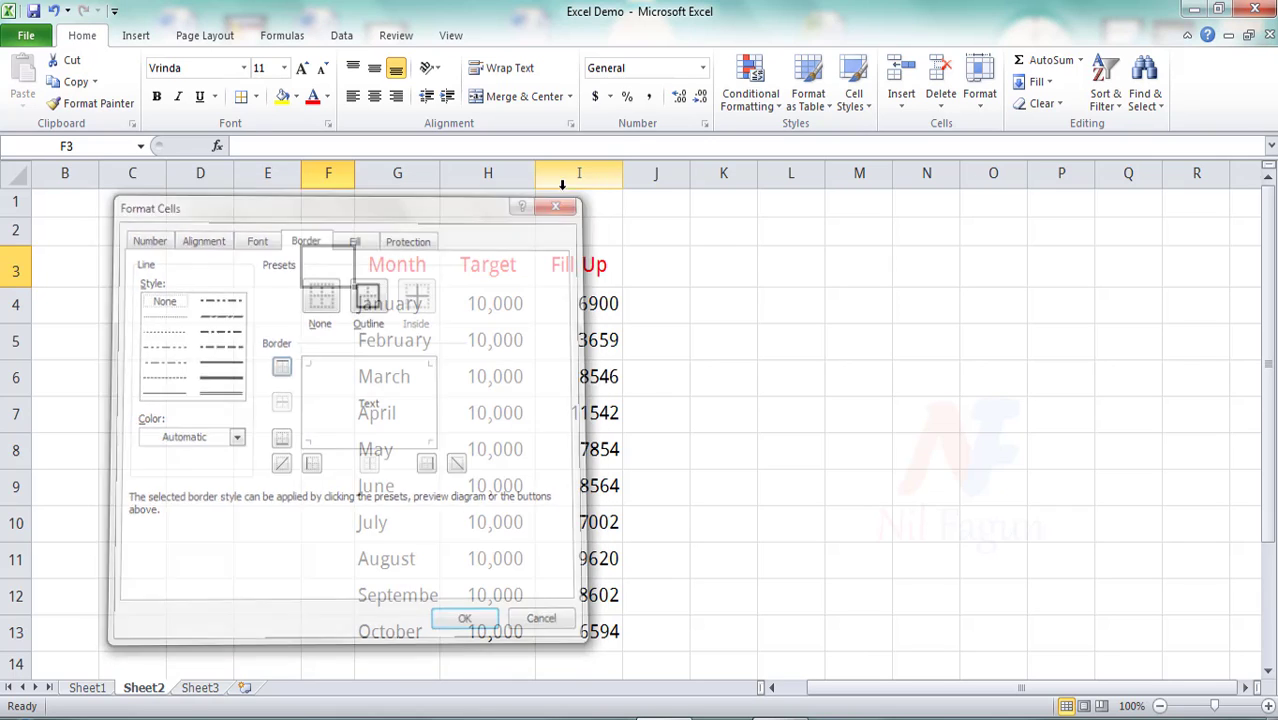
left_click_drag(185, 331, 248, 460)
Step: Select C3:E7 and, in the Format Cells Border tab, try then remove diagonal lines
left_click(276, 309)
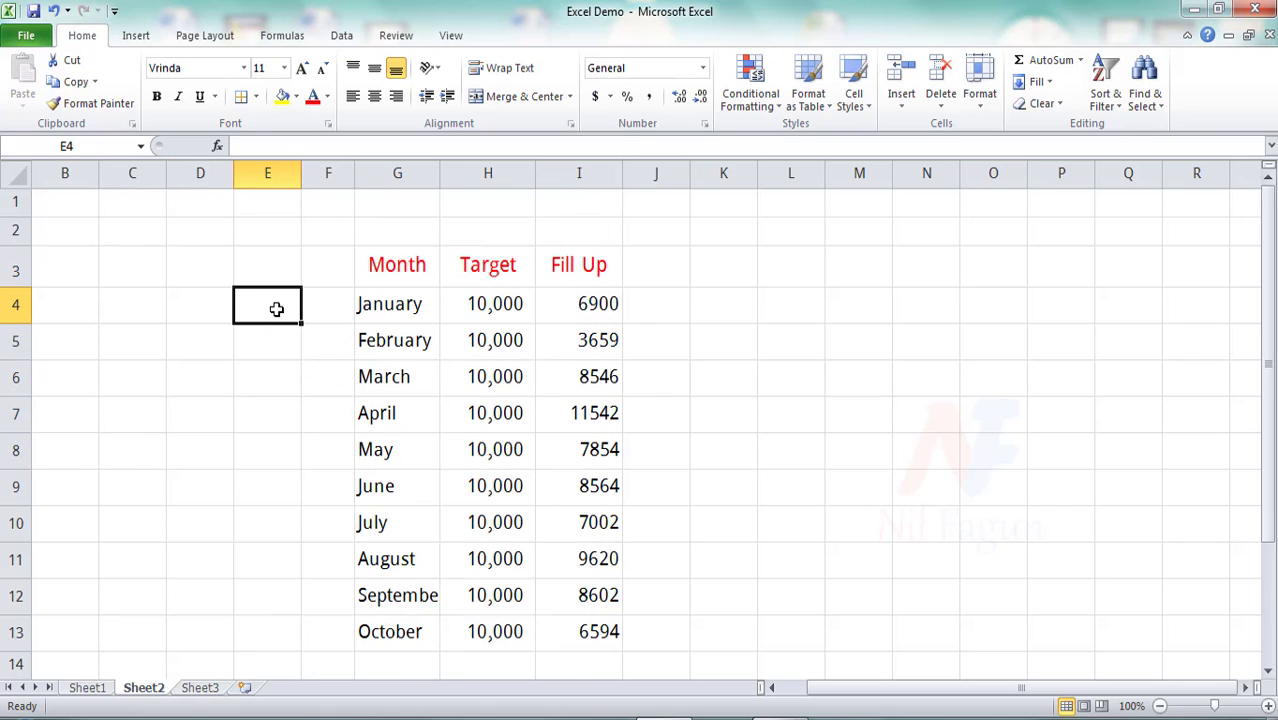
left_click_drag(124, 260, 242, 416)
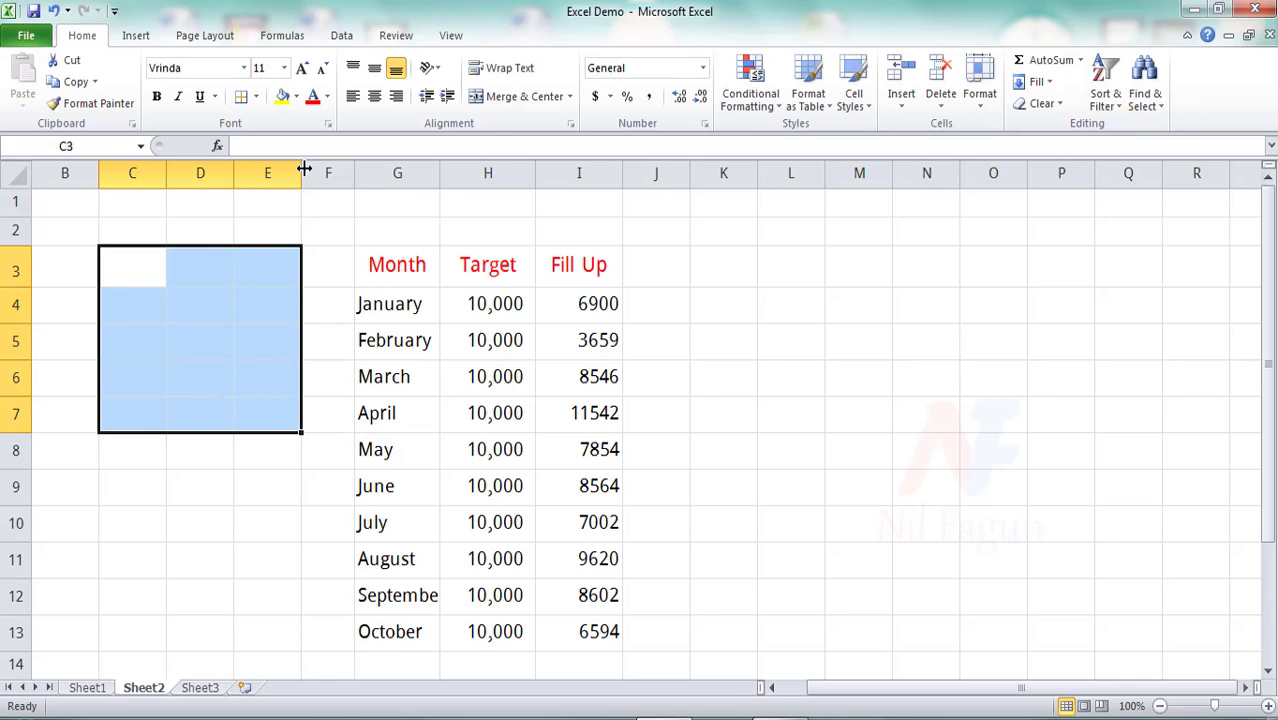
left_click(256, 98)
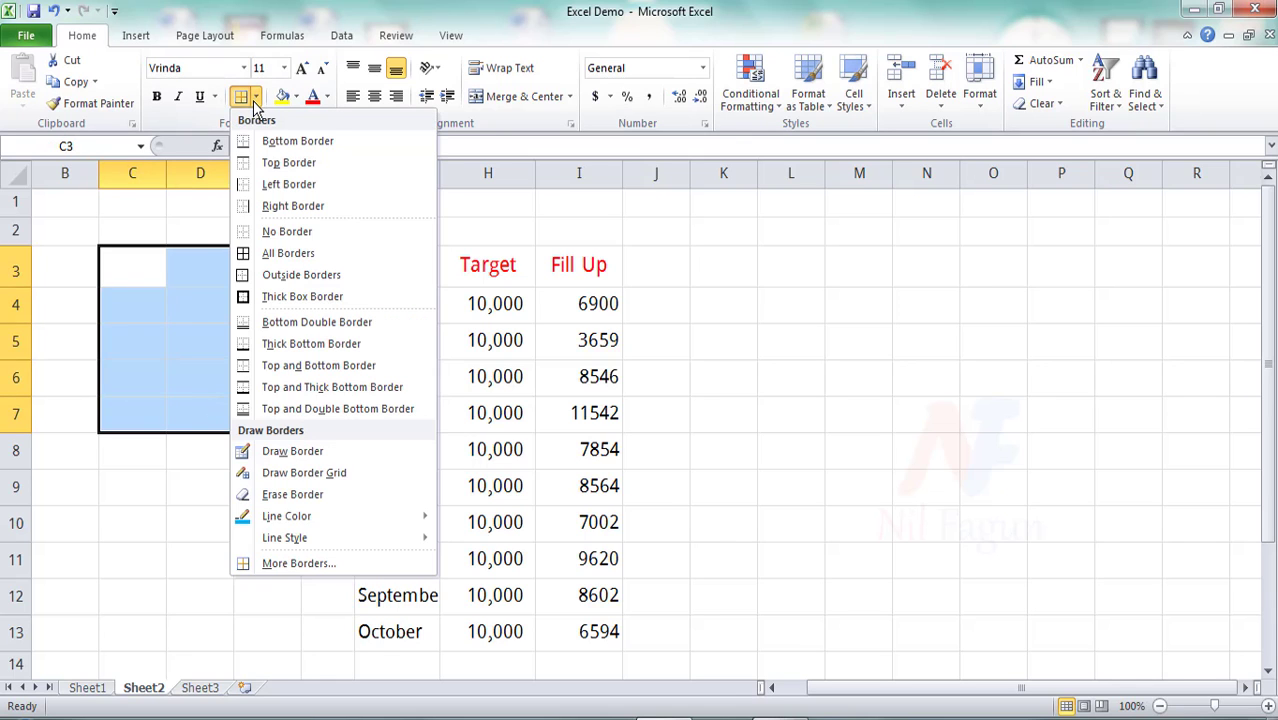
left_click(267, 565)
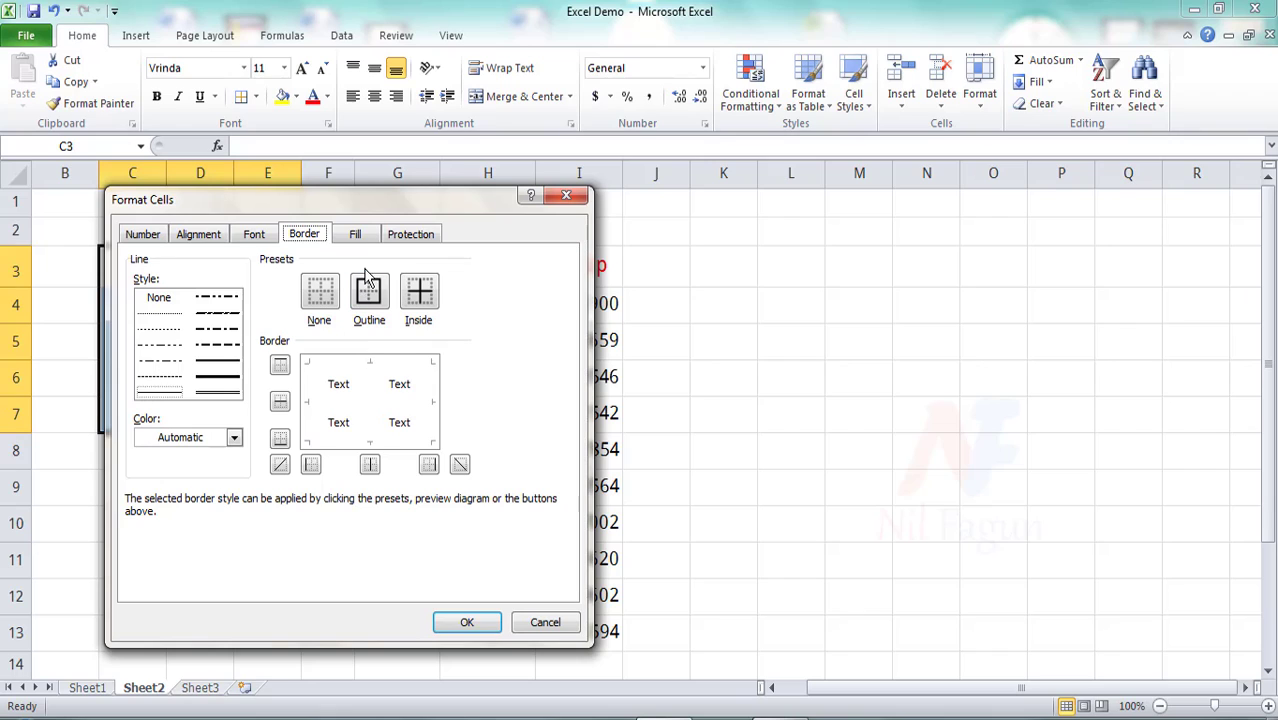
left_click(350, 392)
left_click(347, 392)
left_click(347, 392)
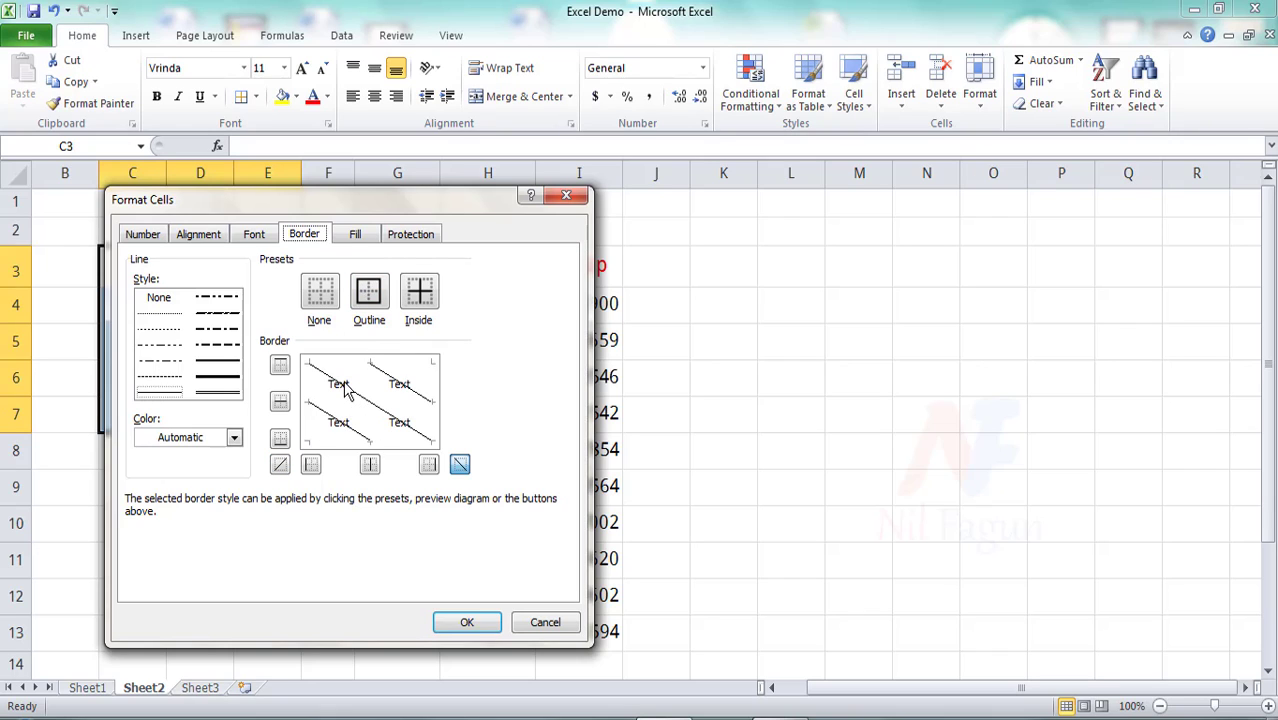
left_click(347, 392)
left_click(346, 403)
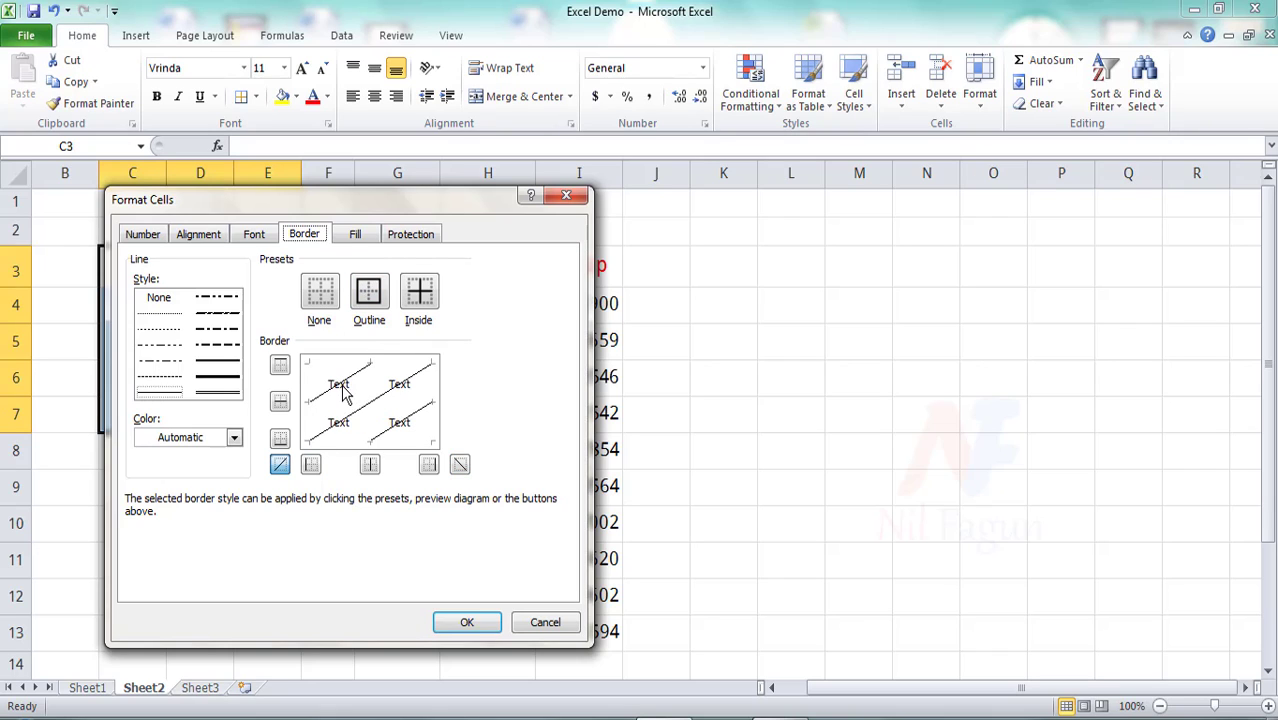
left_click(345, 395)
Step: Toggle horizontal lines off, then apply Outline and Inside presets to C3:E7
left_click(281, 367)
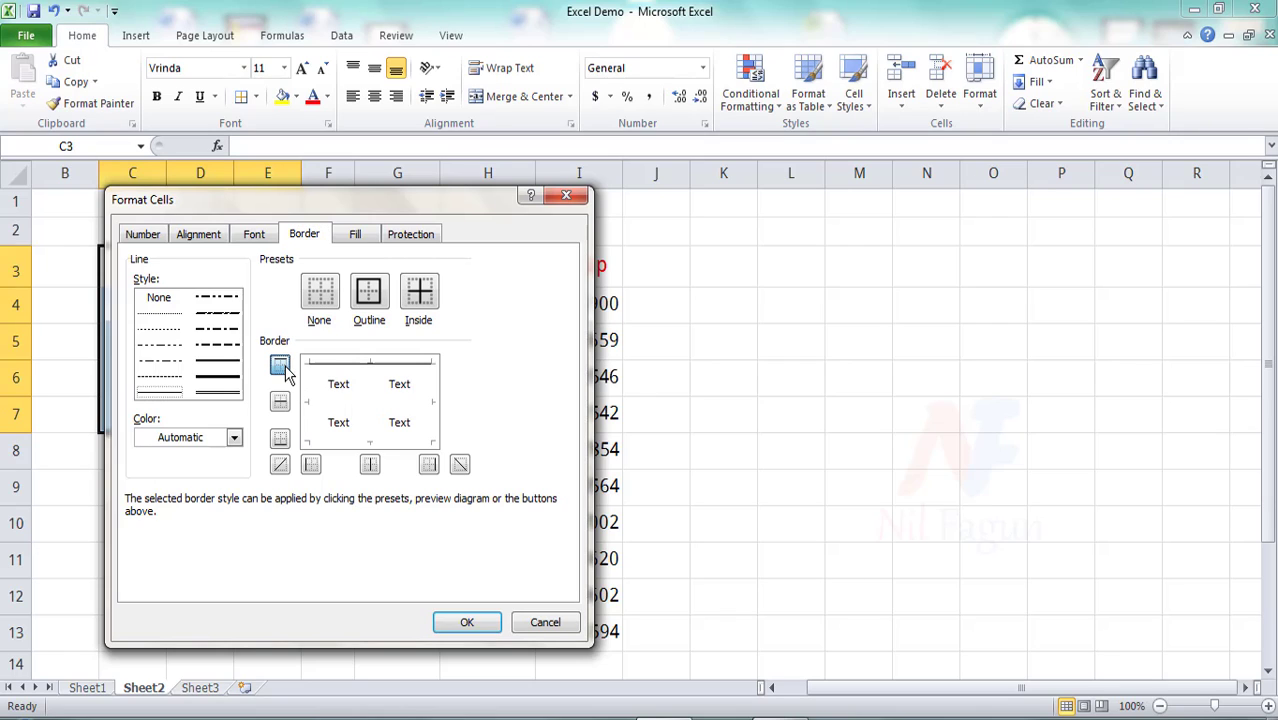
left_click(281, 402)
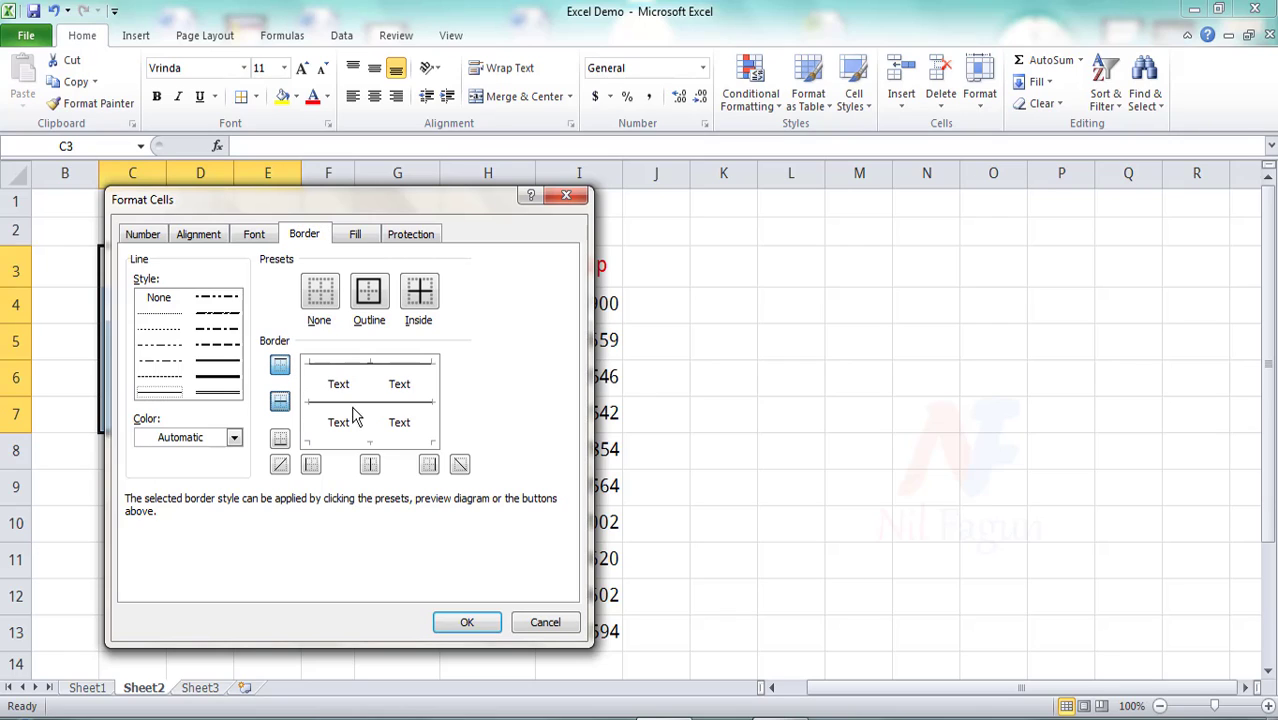
left_click(280, 440)
left_click(281, 402)
left_click(281, 365)
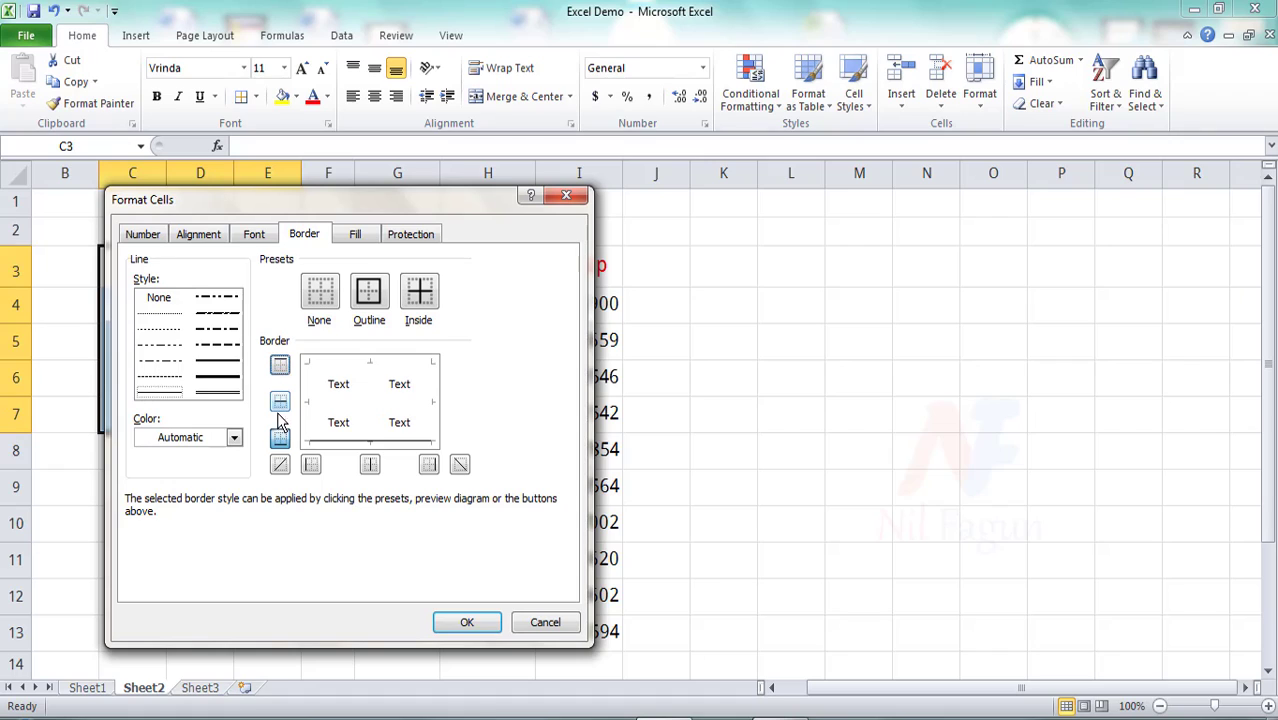
left_click(280, 440)
left_click(412, 312)
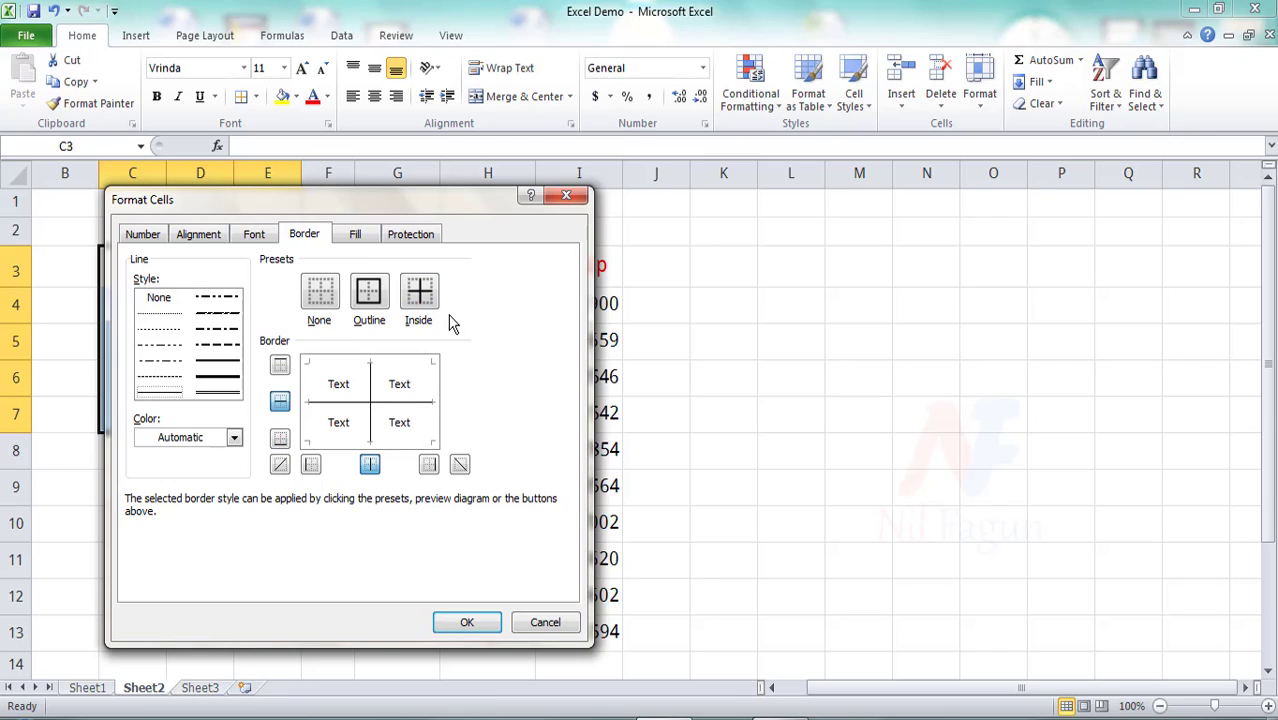
left_click(369, 292)
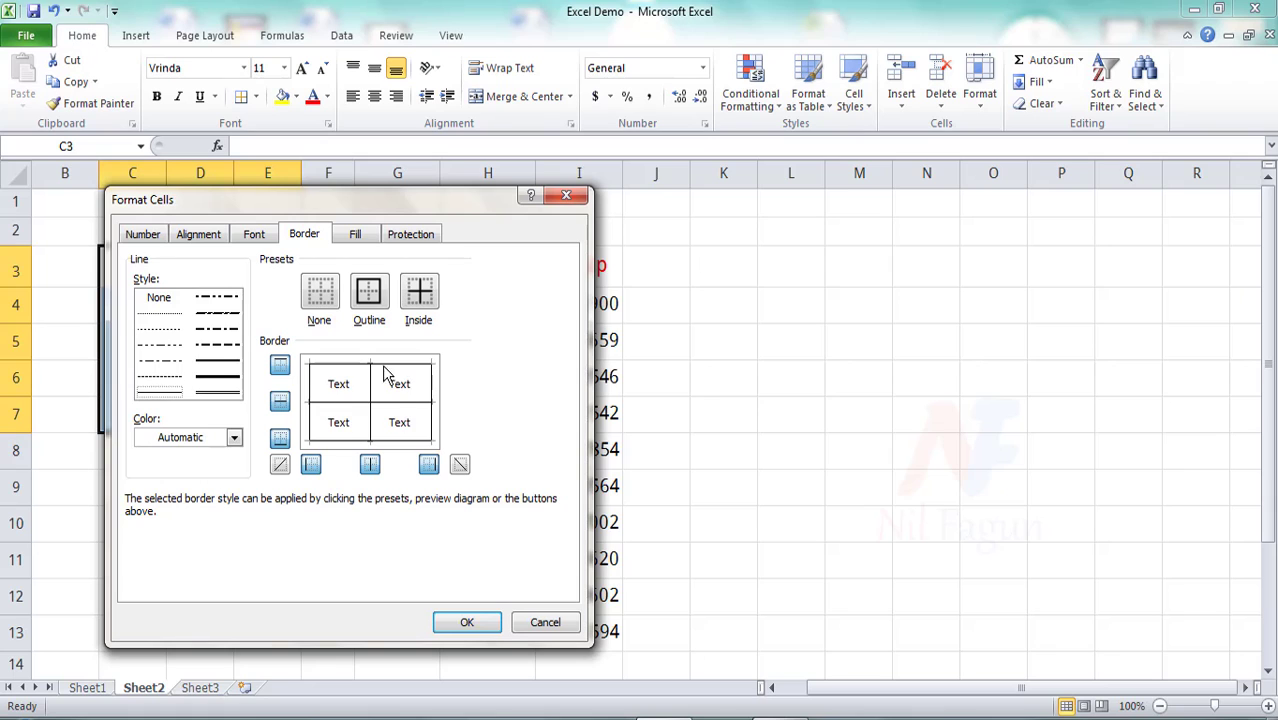
left_click(455, 624)
left_click(279, 455)
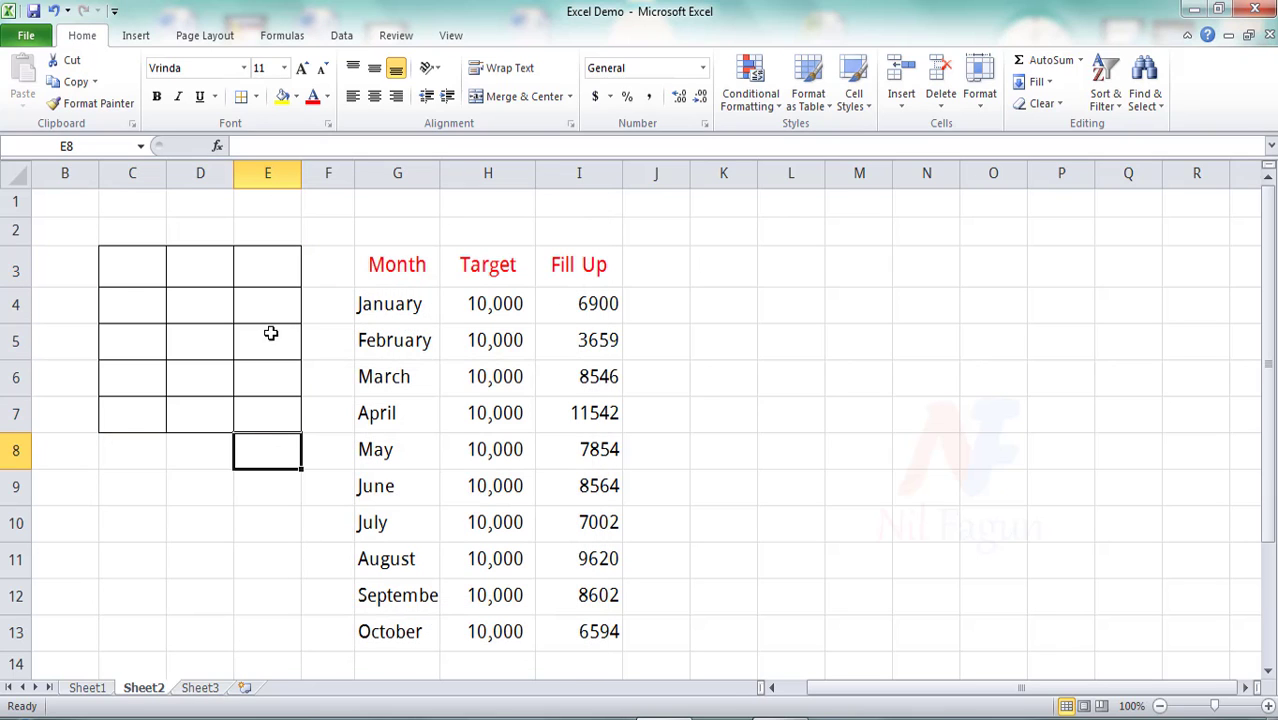
left_click_drag(141, 268, 265, 422)
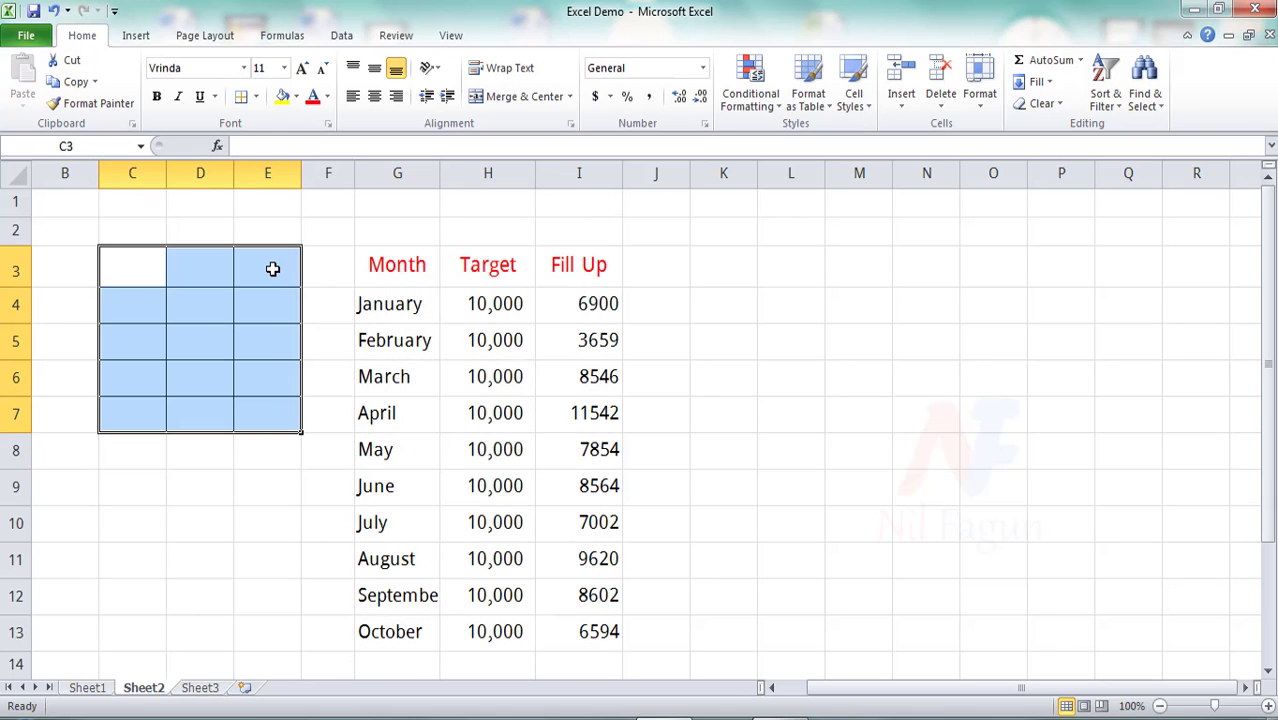
left_click(256, 96)
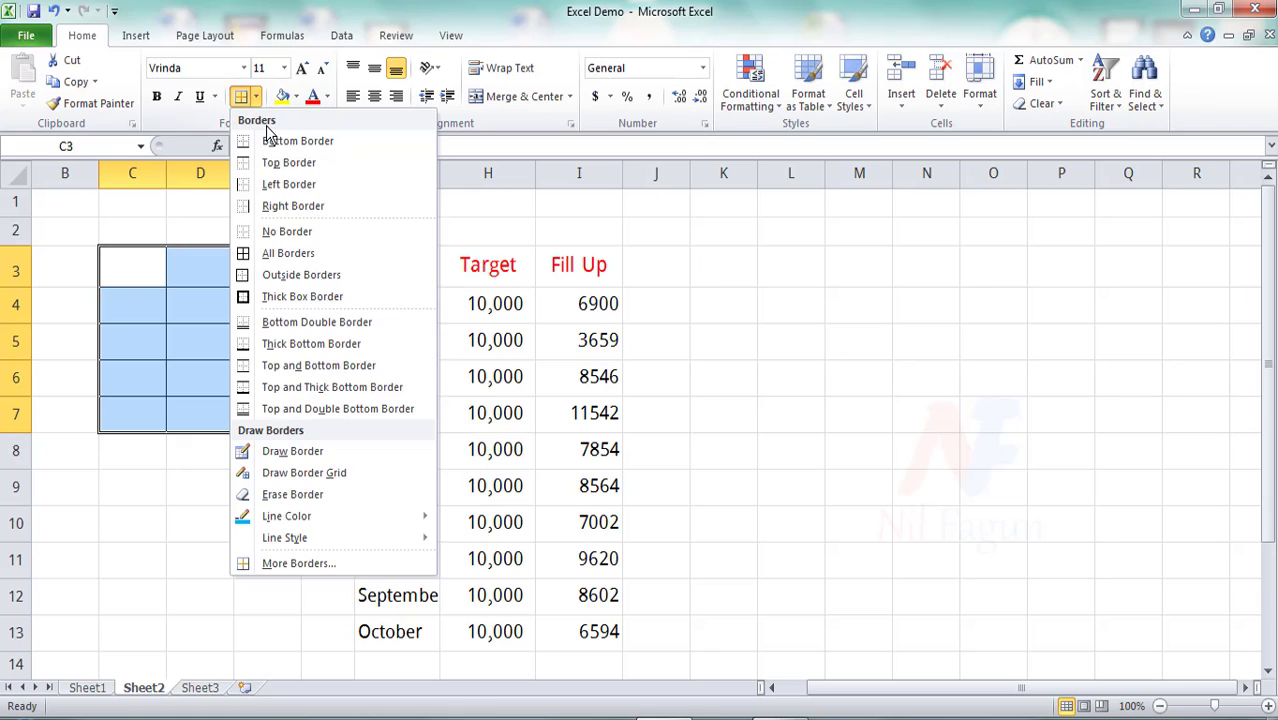
left_click(282, 562)
left_click(220, 394)
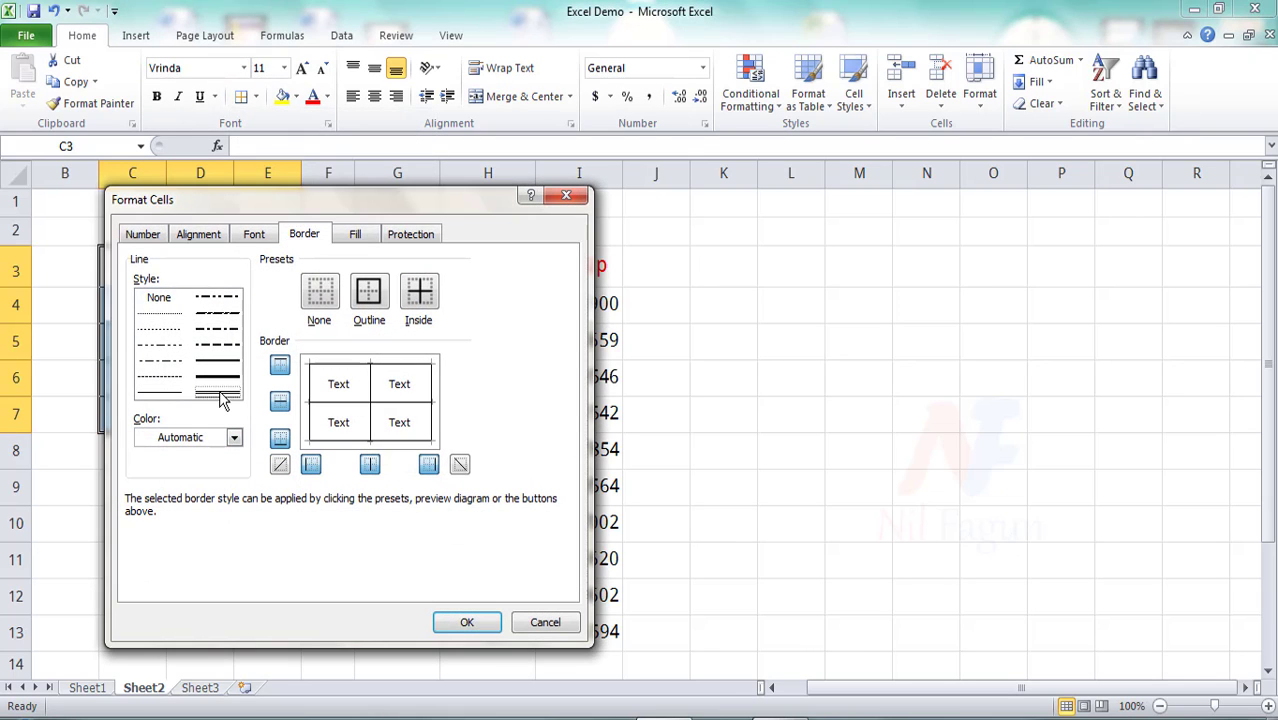
left_click(466, 620)
left_click(214, 500)
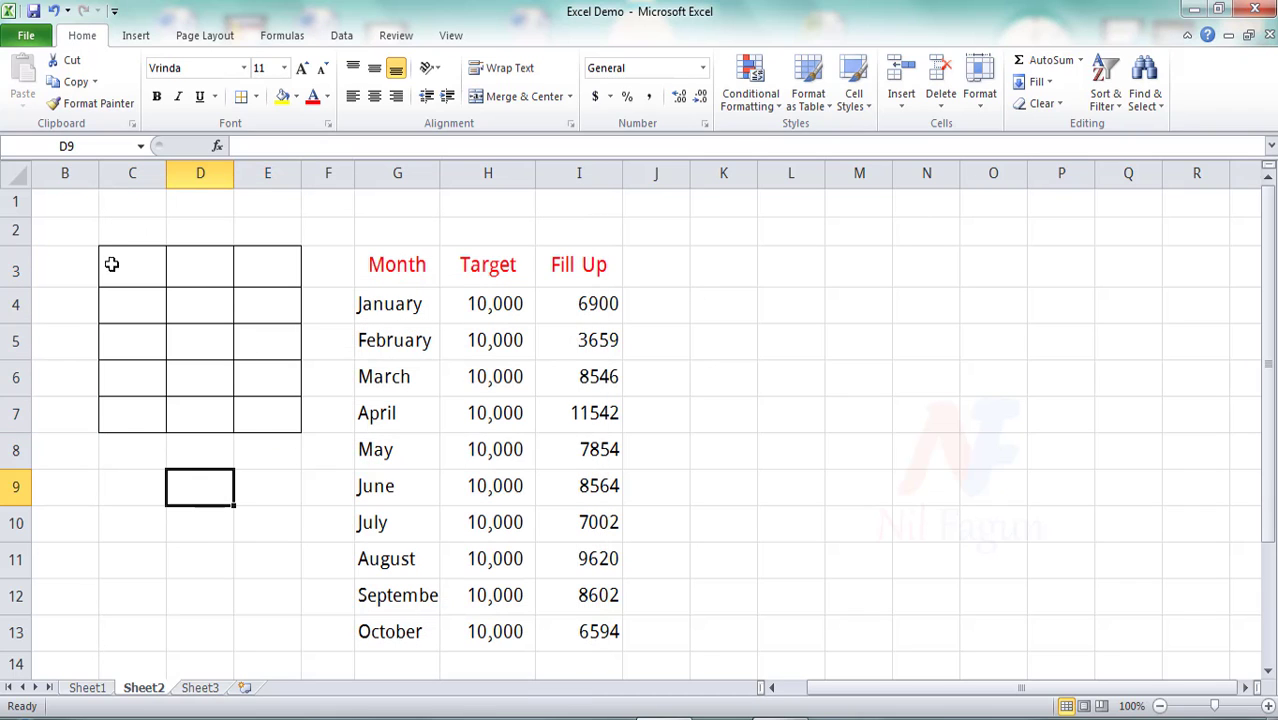
left_click_drag(111, 264, 281, 422)
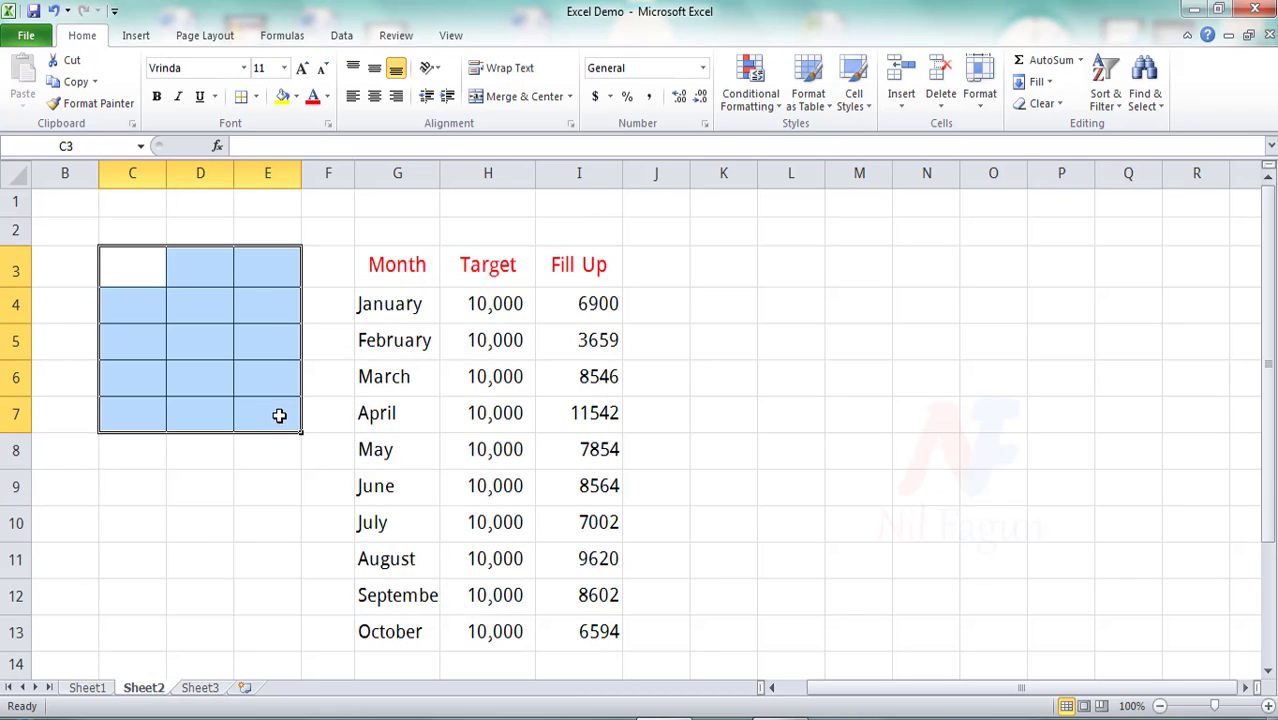
Step: Open Format Cells with Ctrl+1 and preview double-line Outline and Inside borders
key("ctrl+1")
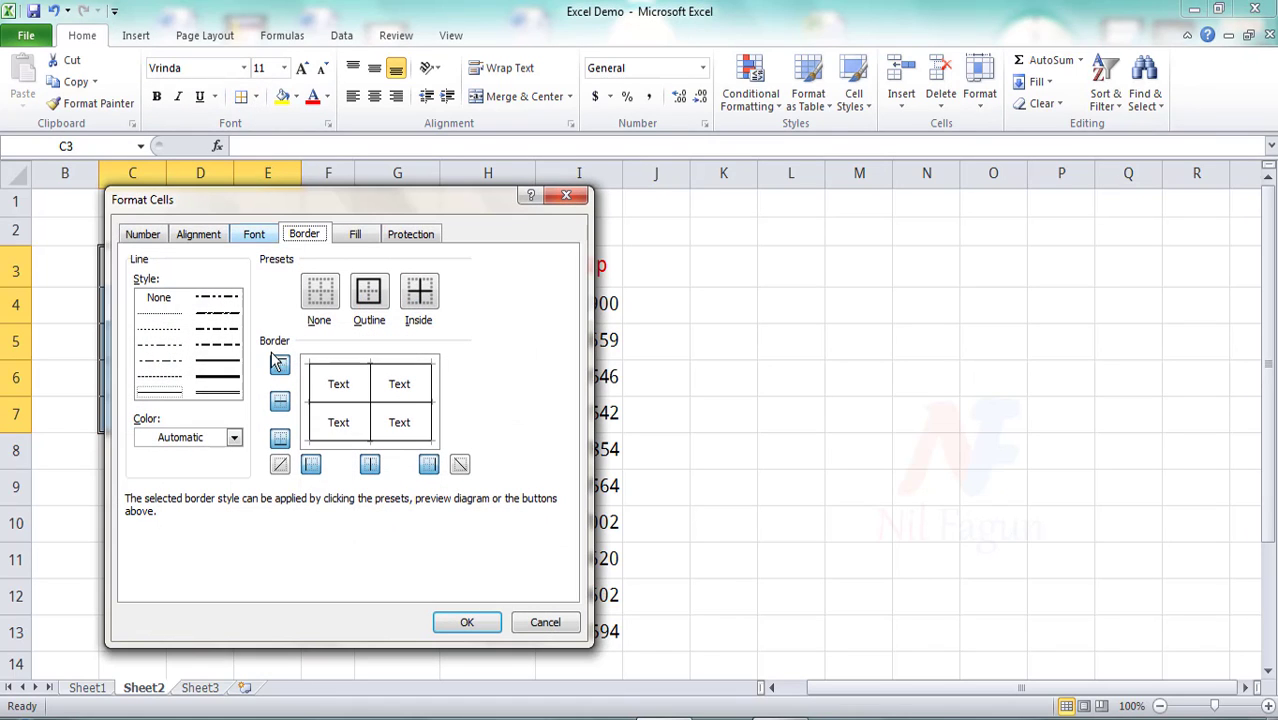
left_click(233, 439)
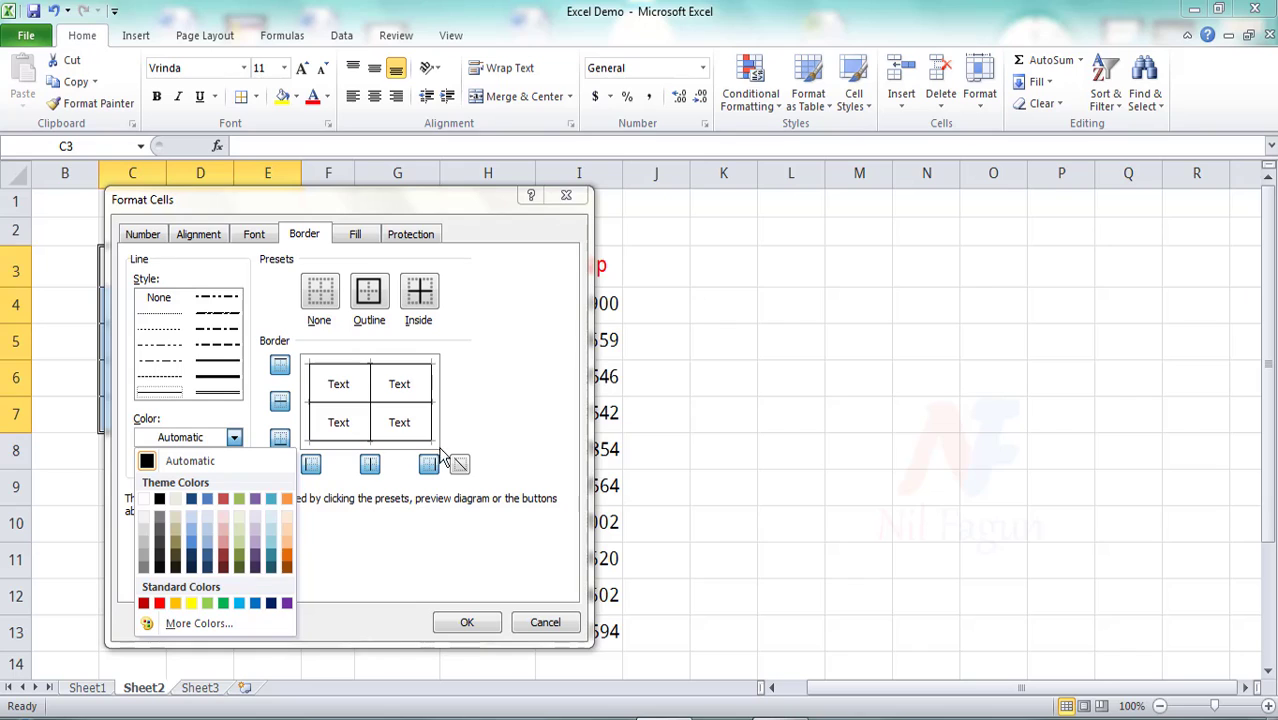
left_click(526, 357)
left_click(322, 316)
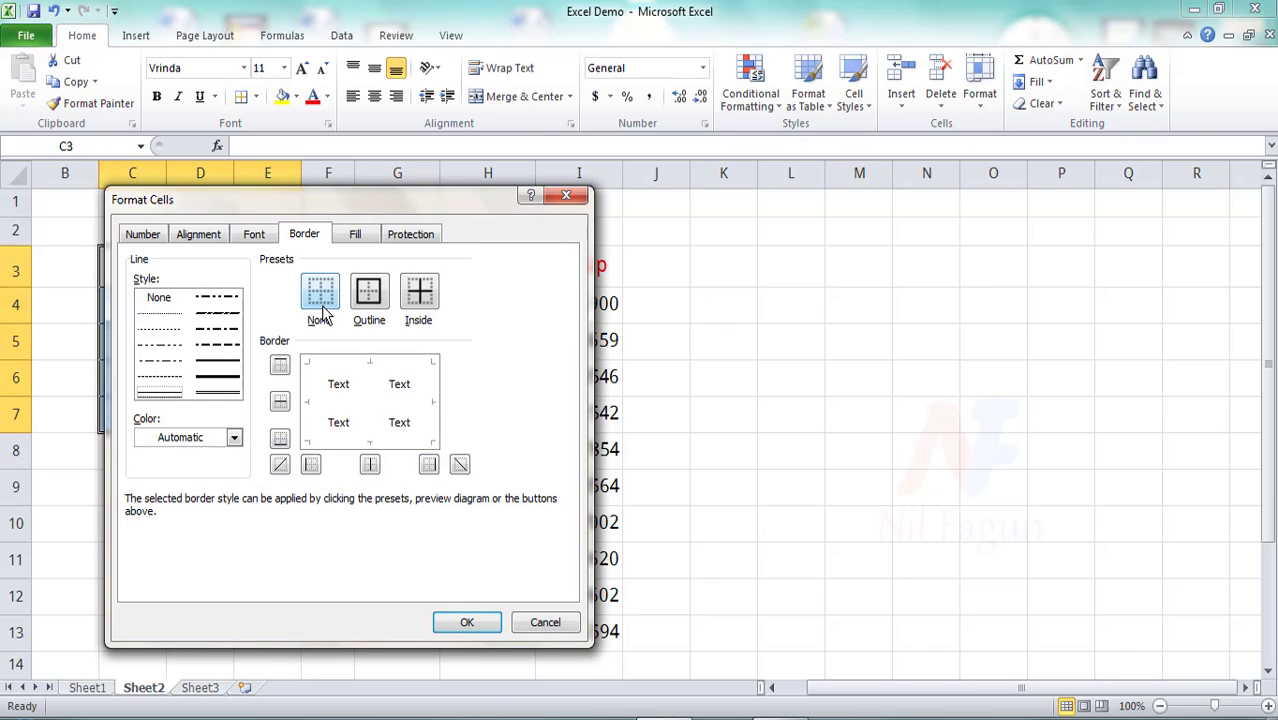
left_click(217, 394)
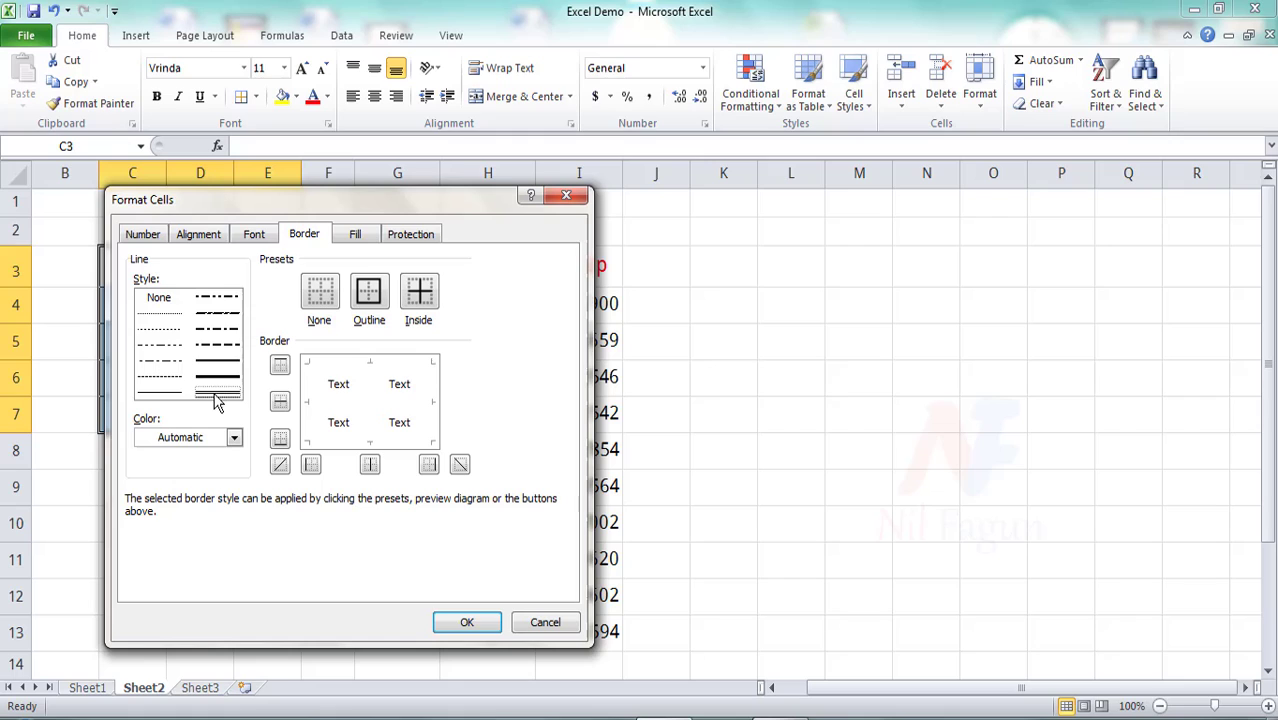
left_click(377, 288)
left_click(418, 295)
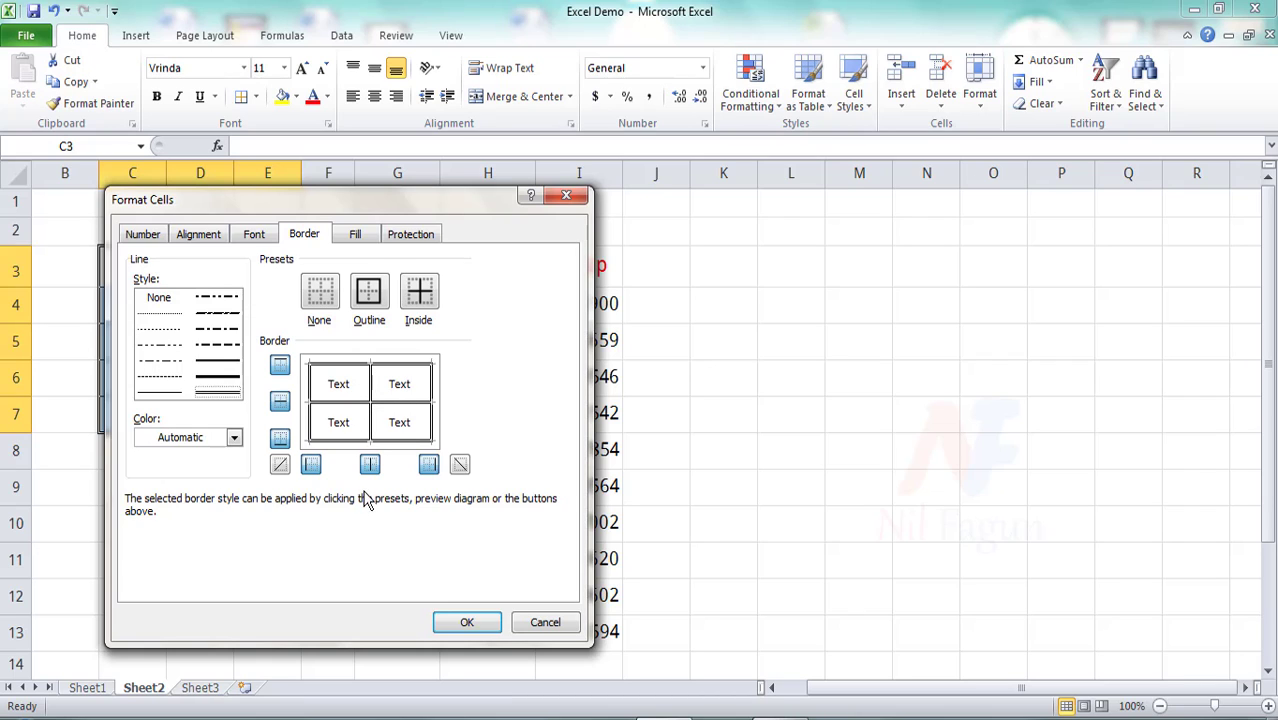
Step: Try red diagonal and top borders, then clear them and add one black middle horizontal line
left_click(234, 438)
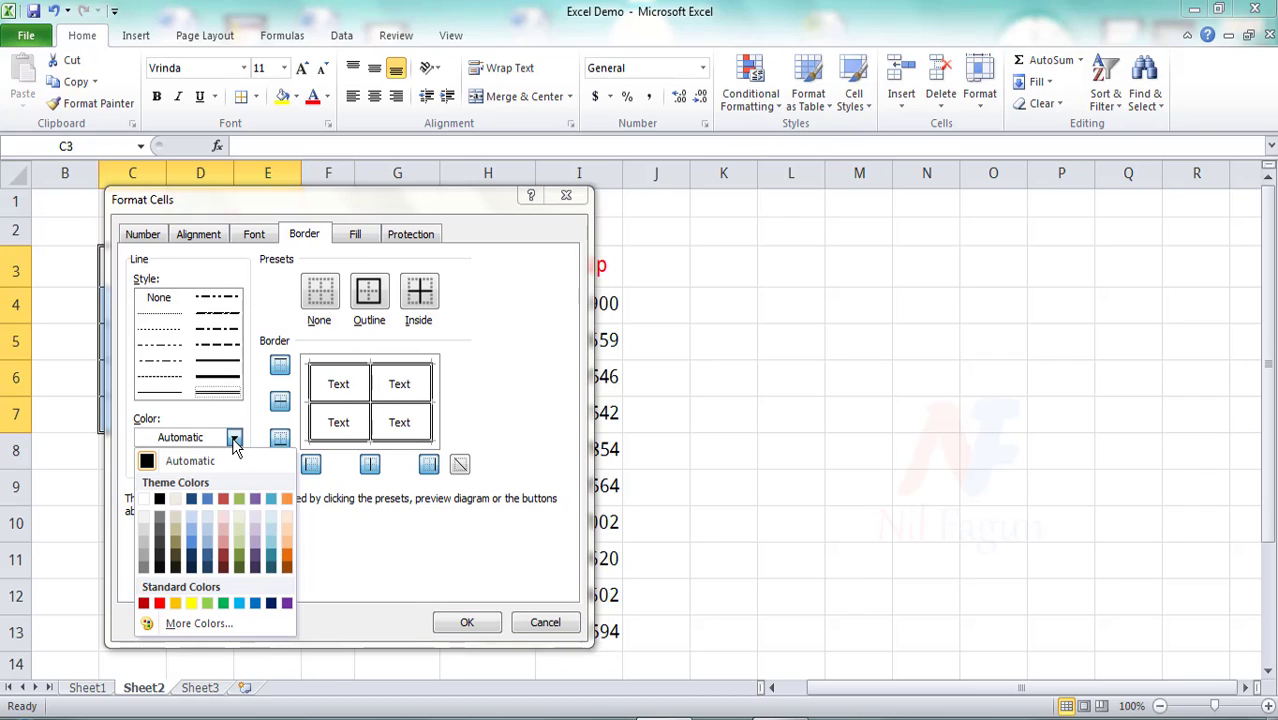
left_click(159, 603)
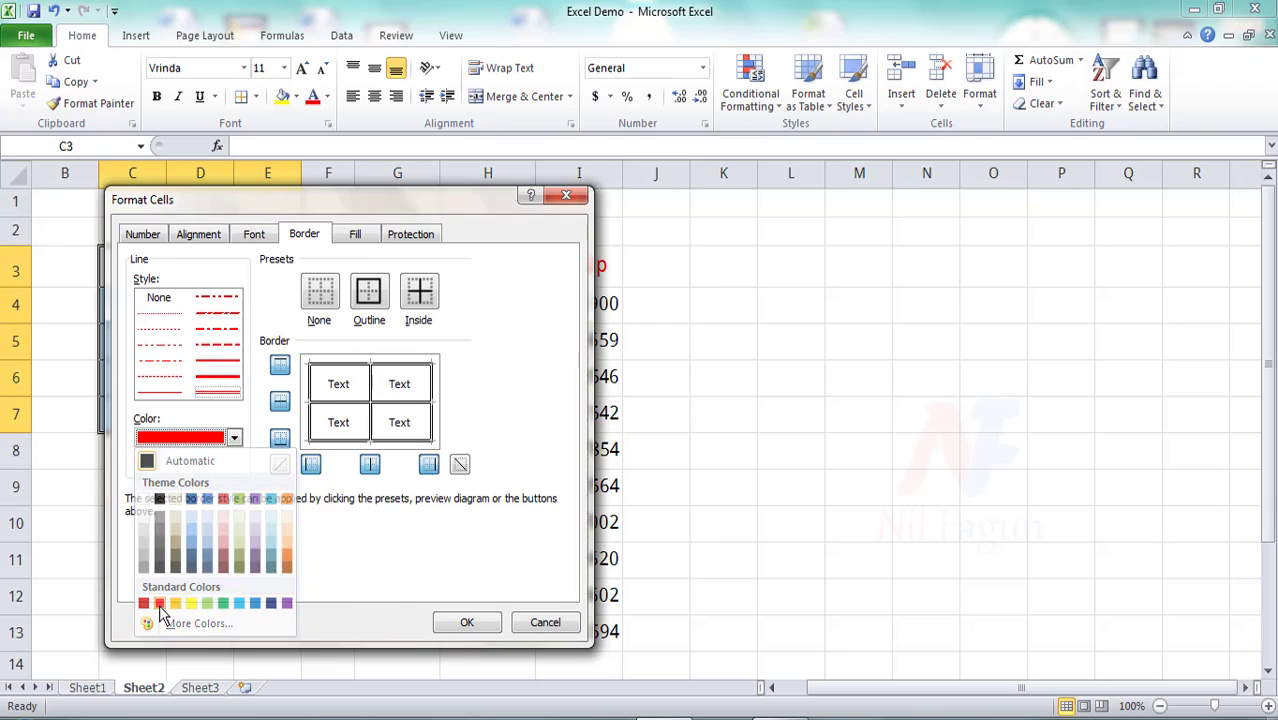
left_click(360, 398)
left_click(316, 372)
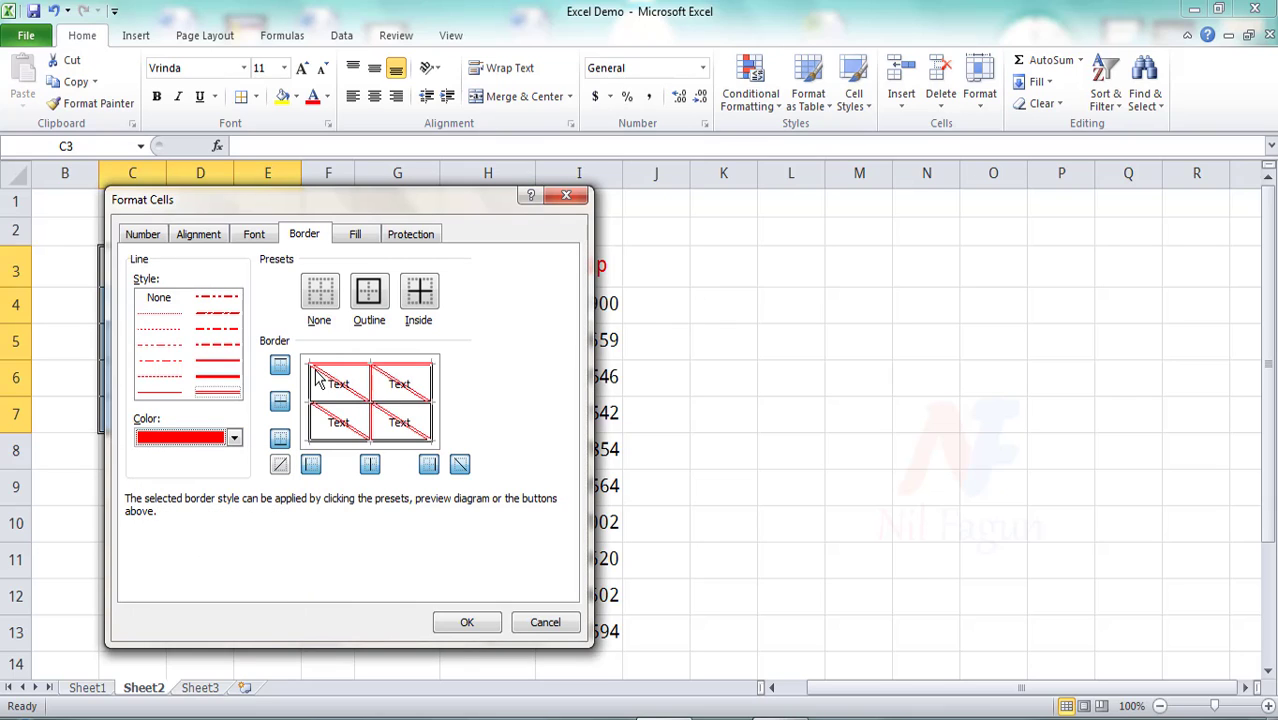
left_click(326, 402)
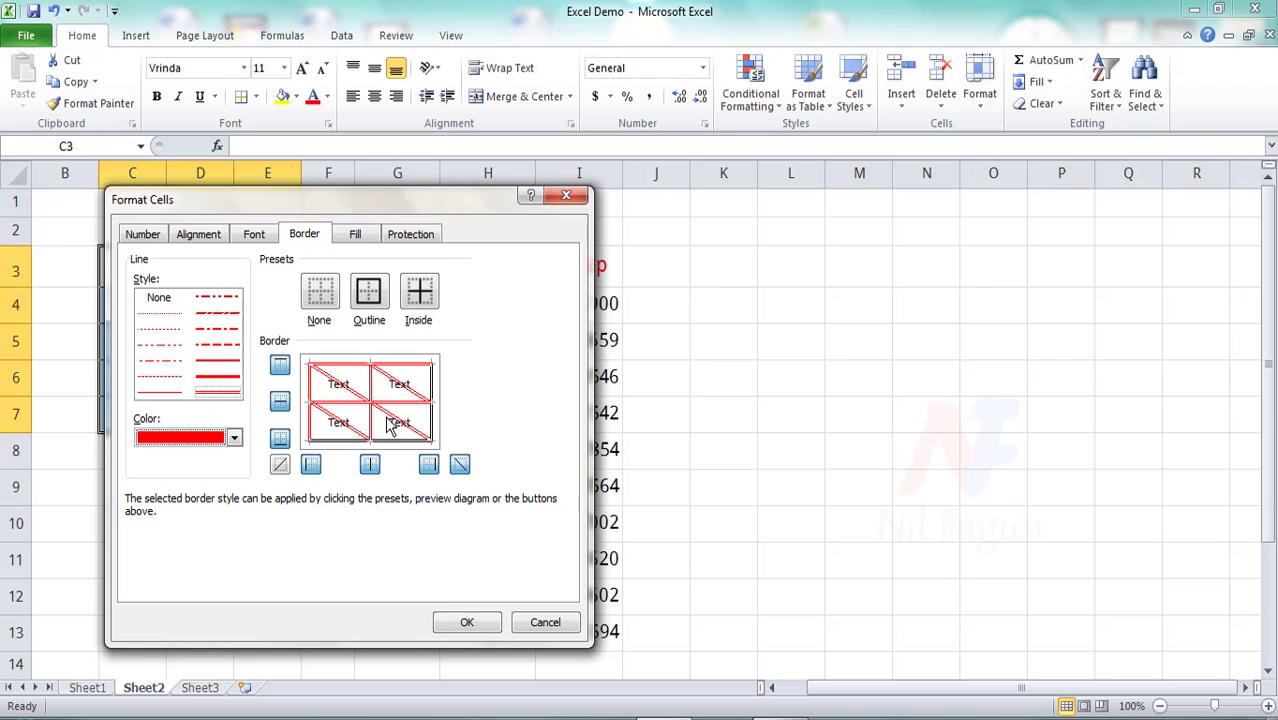
left_click(387, 416)
left_click(320, 298)
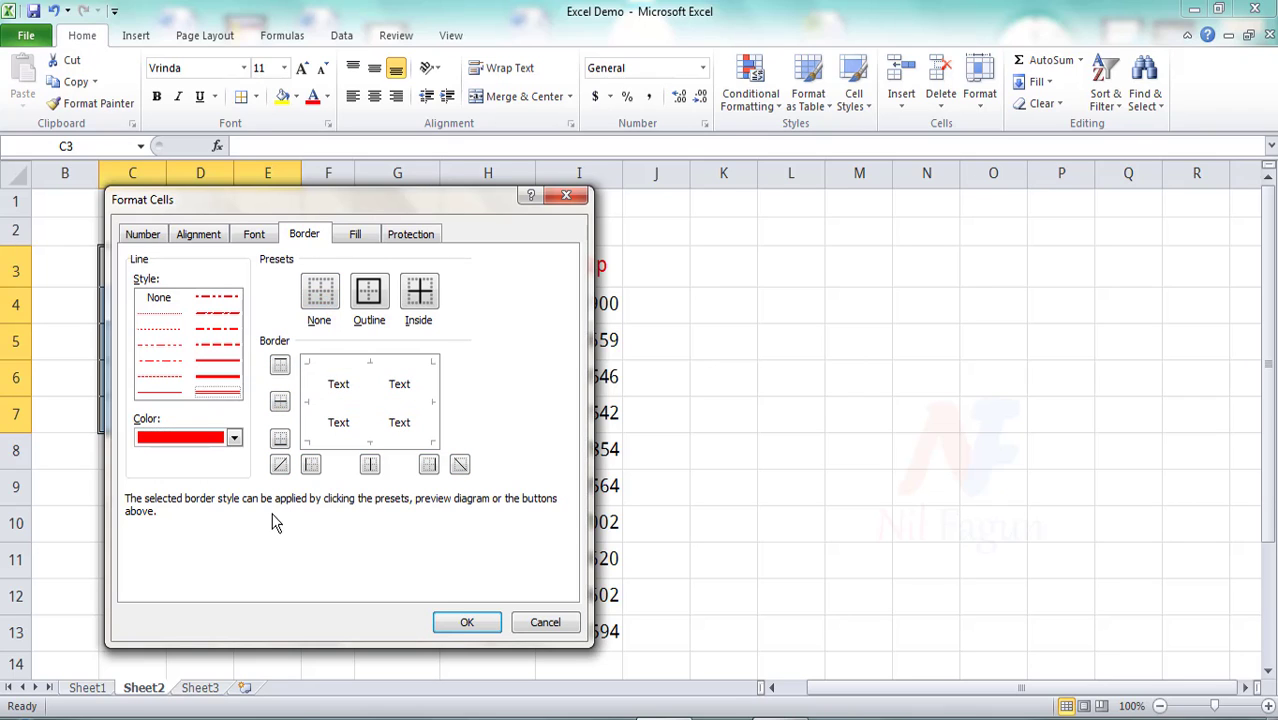
left_click(234, 438)
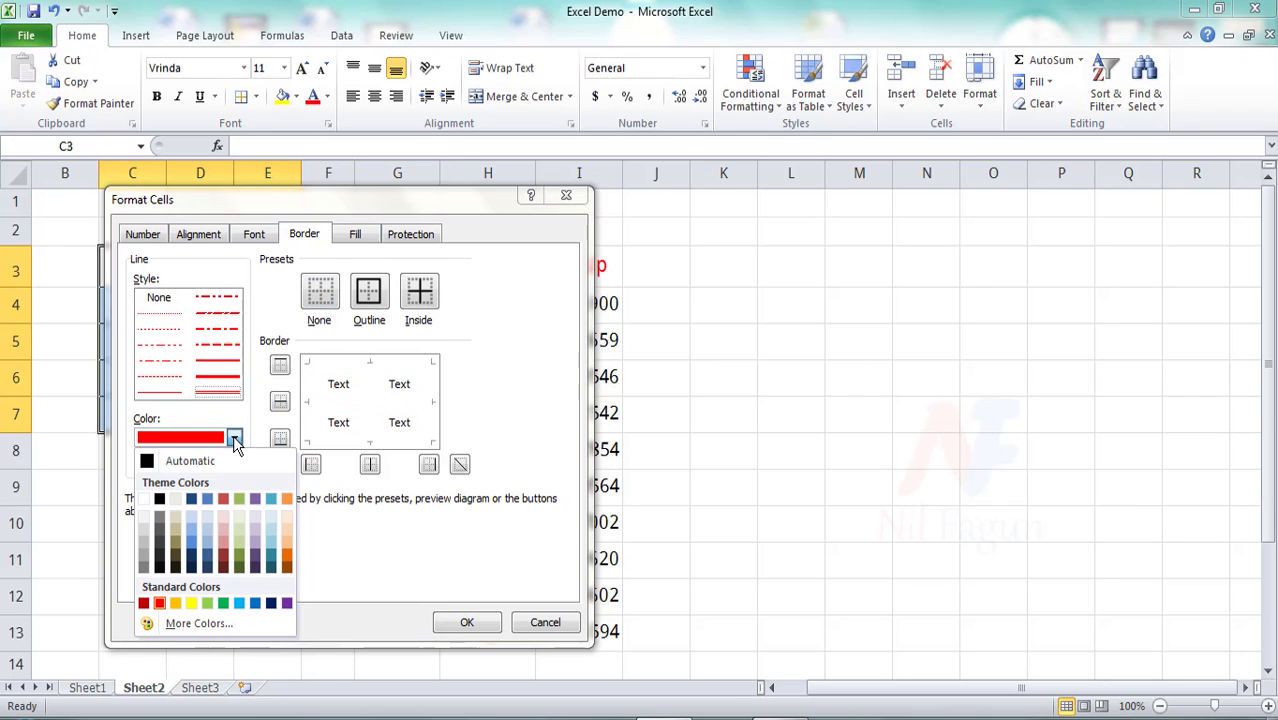
left_click(160, 498)
left_click(280, 401)
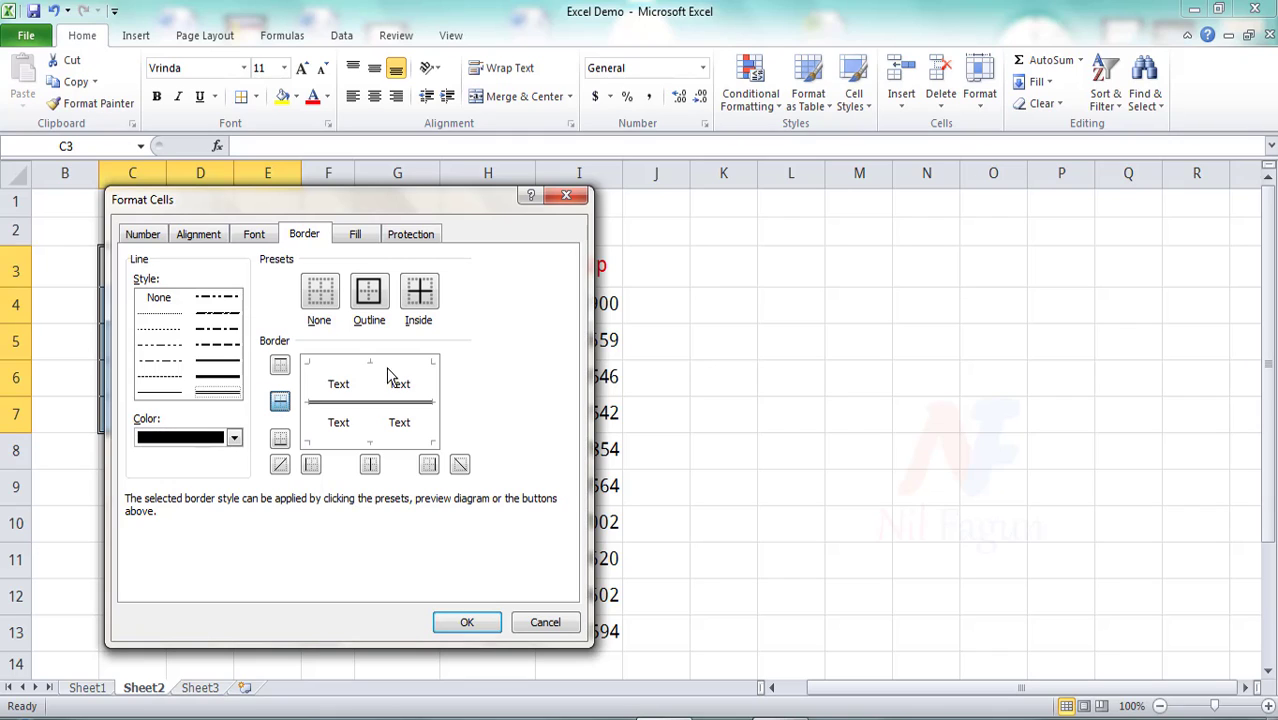
Step: Clear the preview, apply red Outline and Inside borders to C3:E7, and deselect
left_click(316, 292)
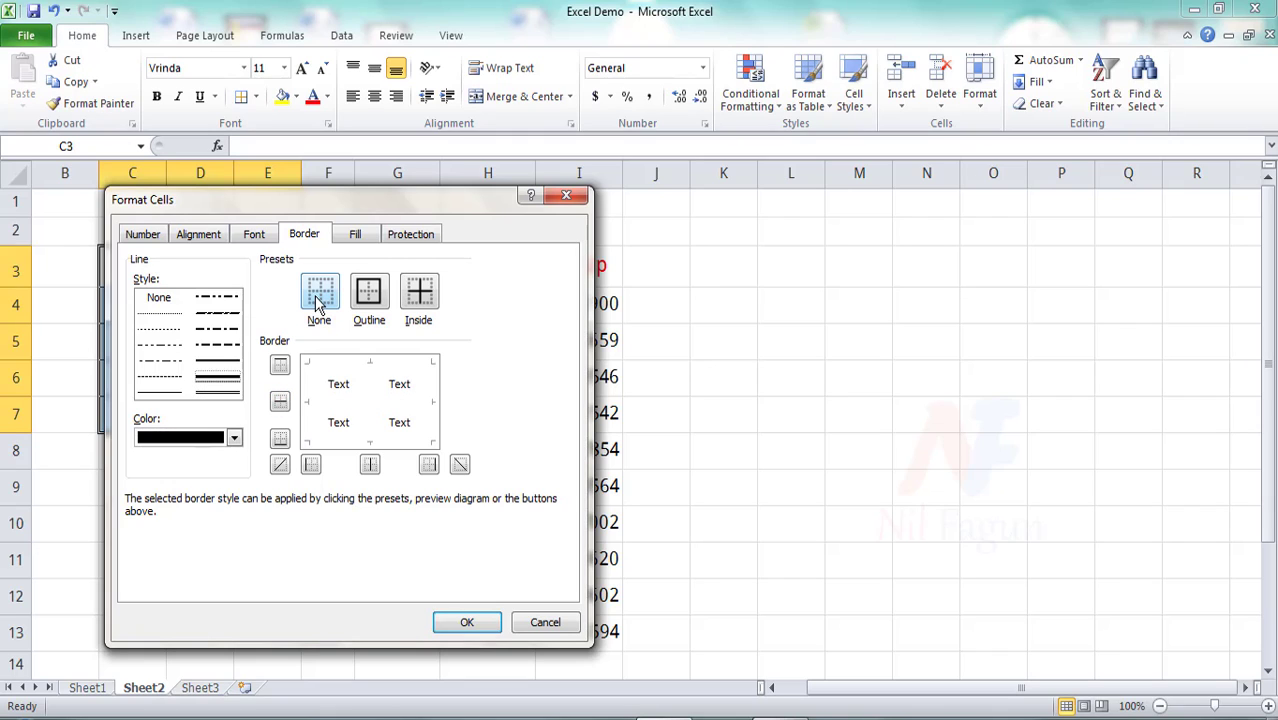
left_click(220, 394)
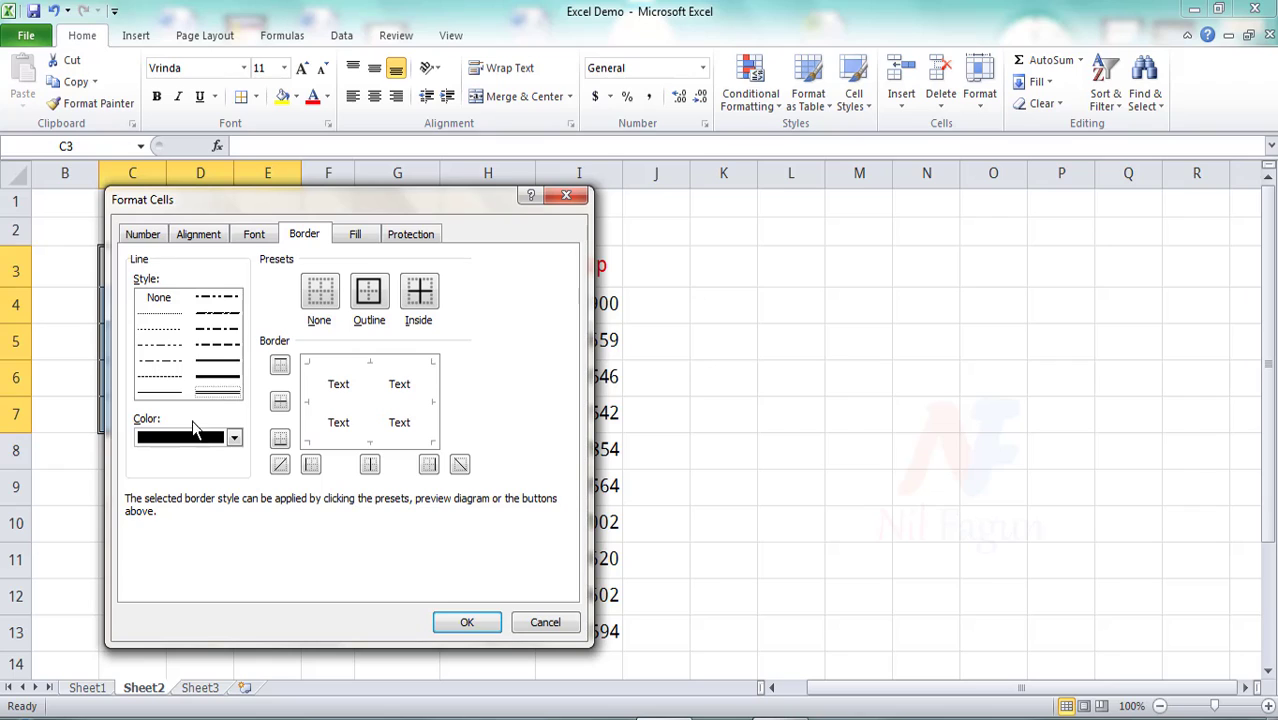
left_click(236, 439)
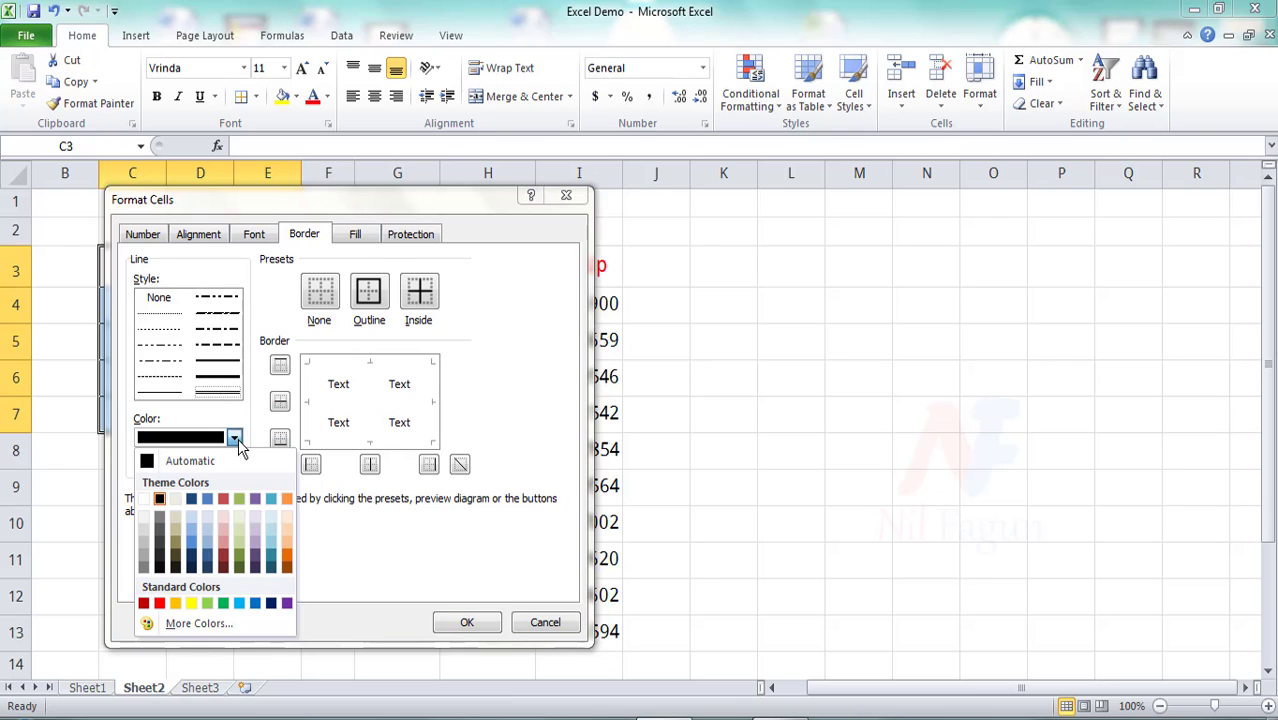
left_click(159, 603)
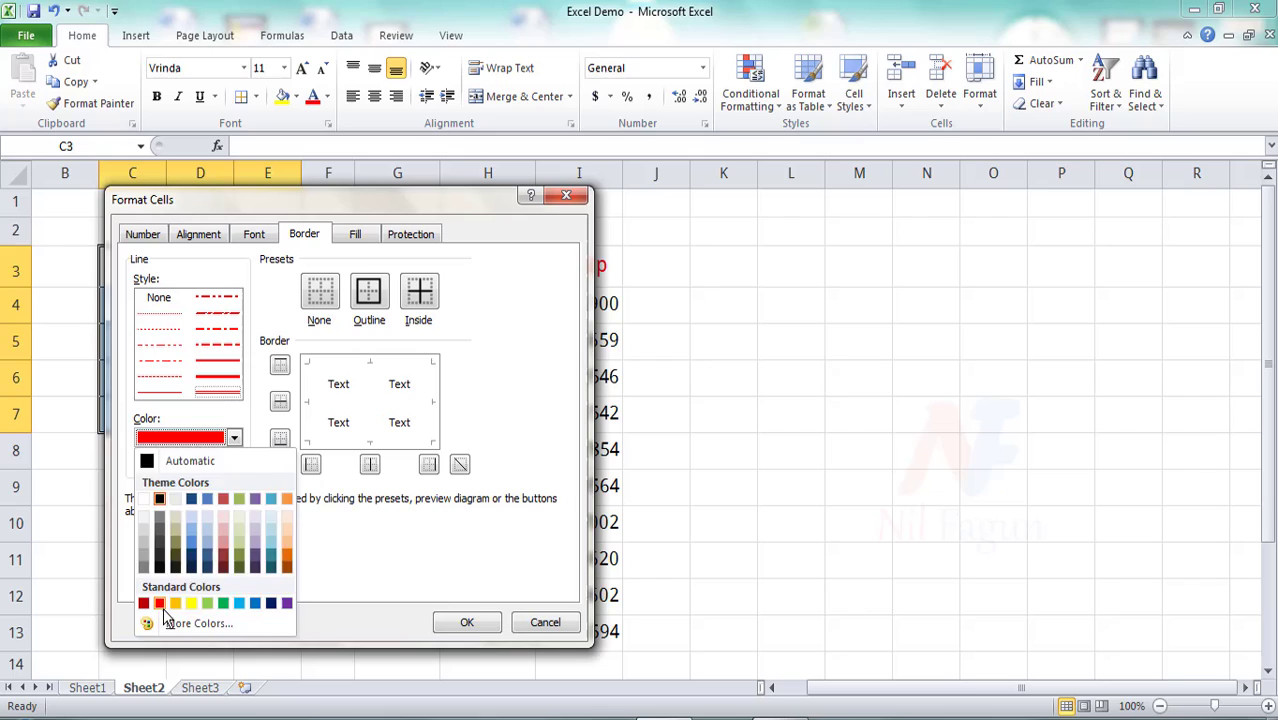
left_click(369, 312)
left_click(419, 320)
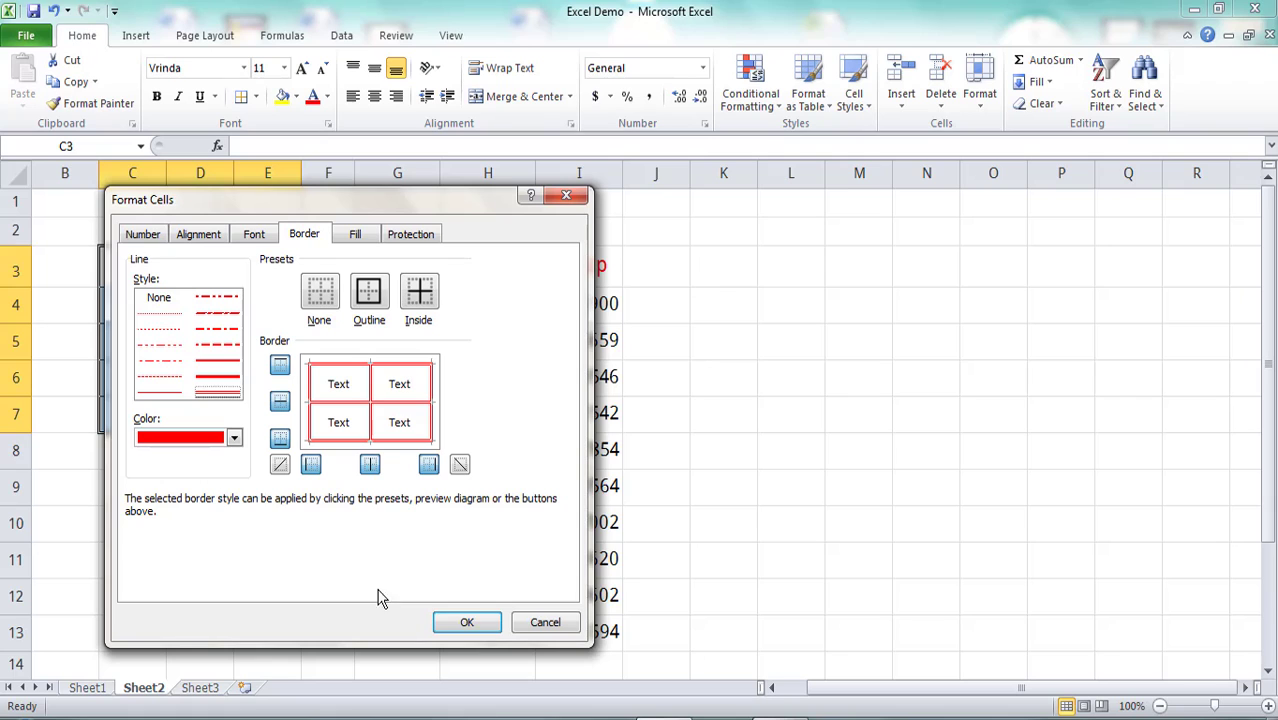
left_click(452, 620)
left_click(243, 352)
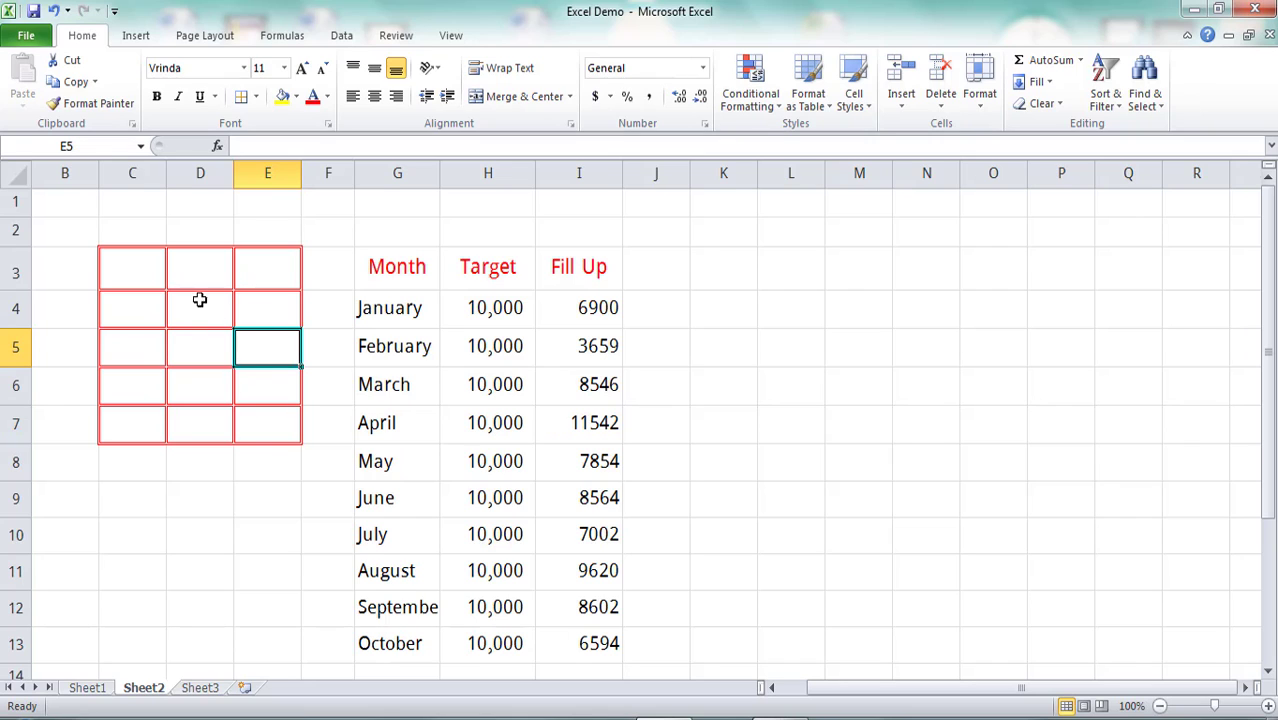
left_click_drag(356, 267, 595, 657)
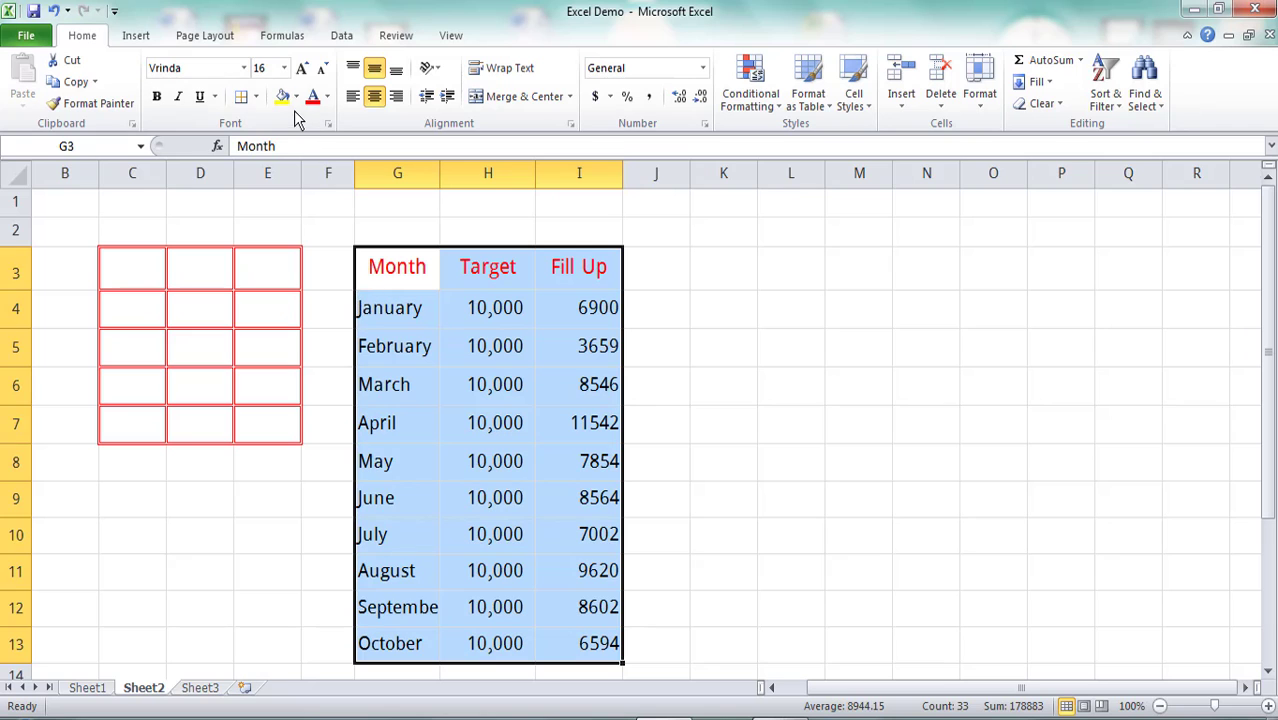
left_click(253, 100)
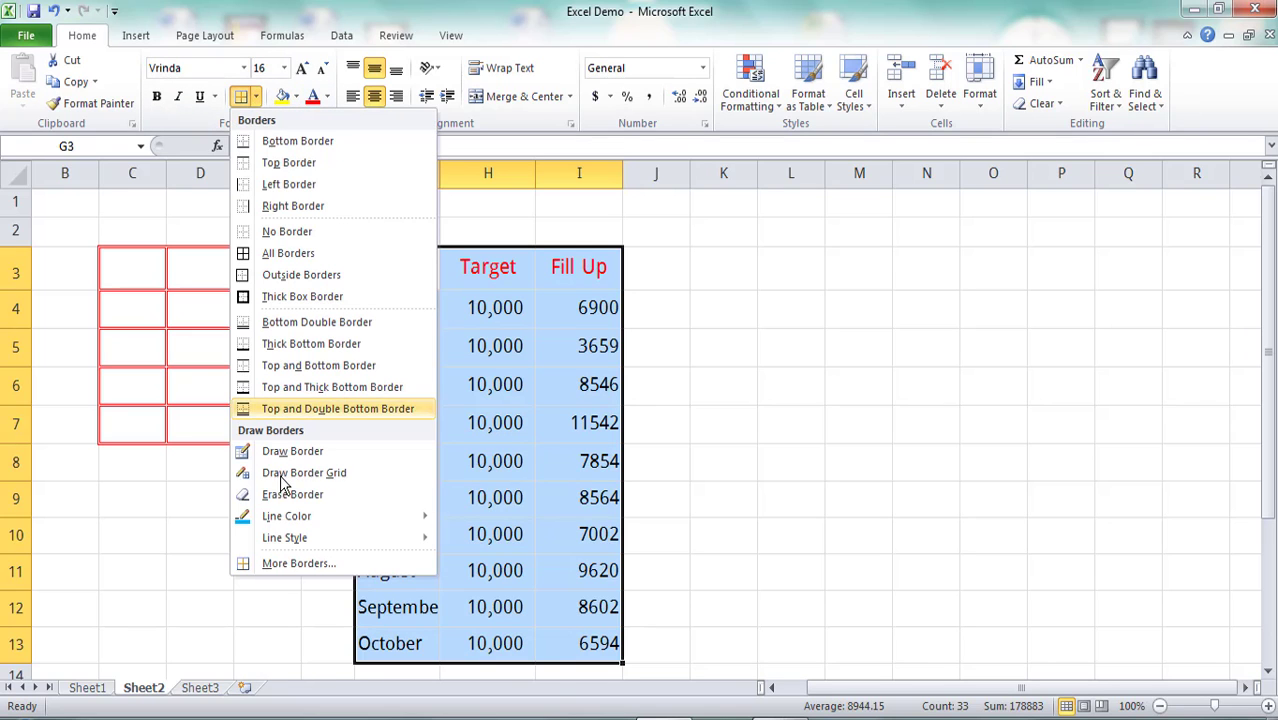
left_click(290, 564)
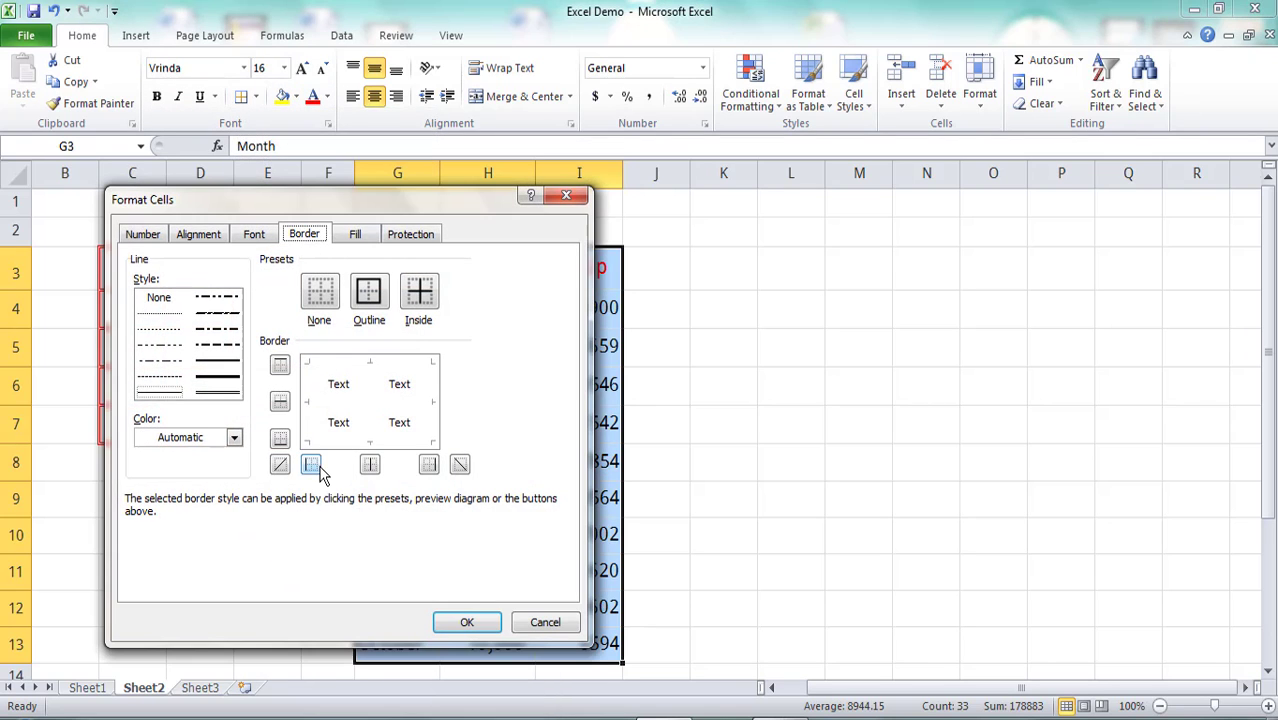
left_click(222, 396)
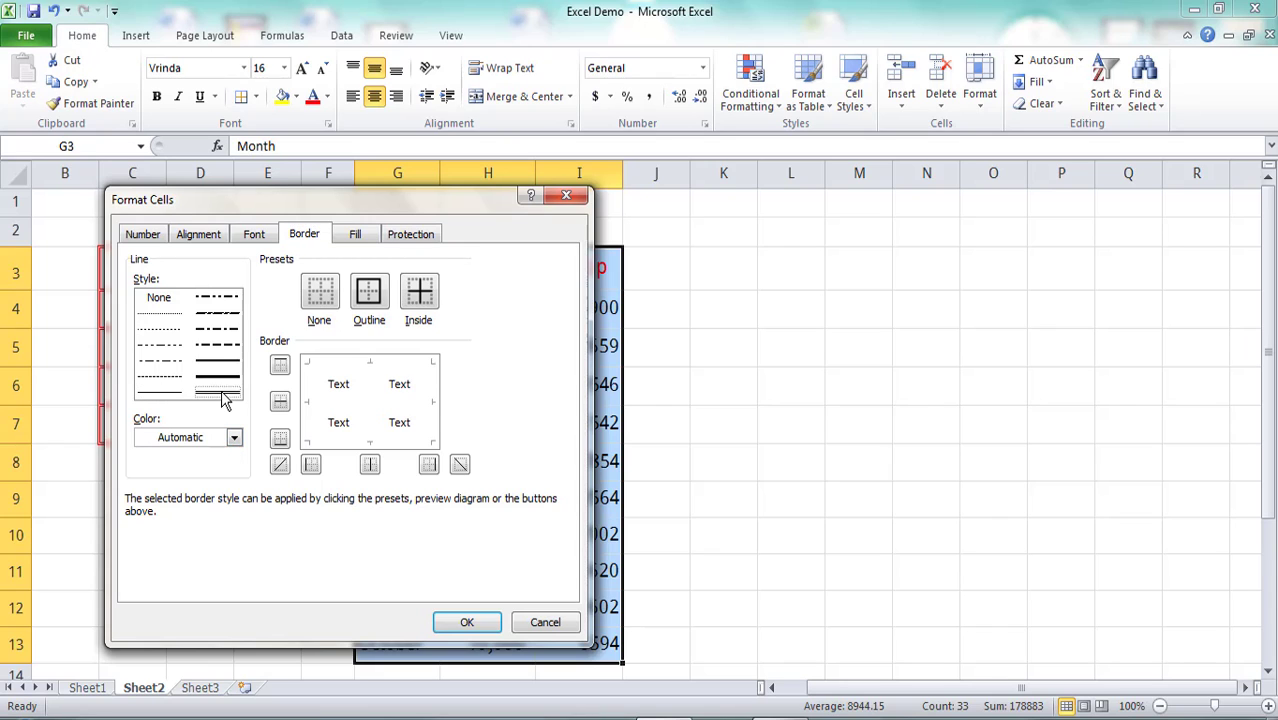
left_click(233, 437)
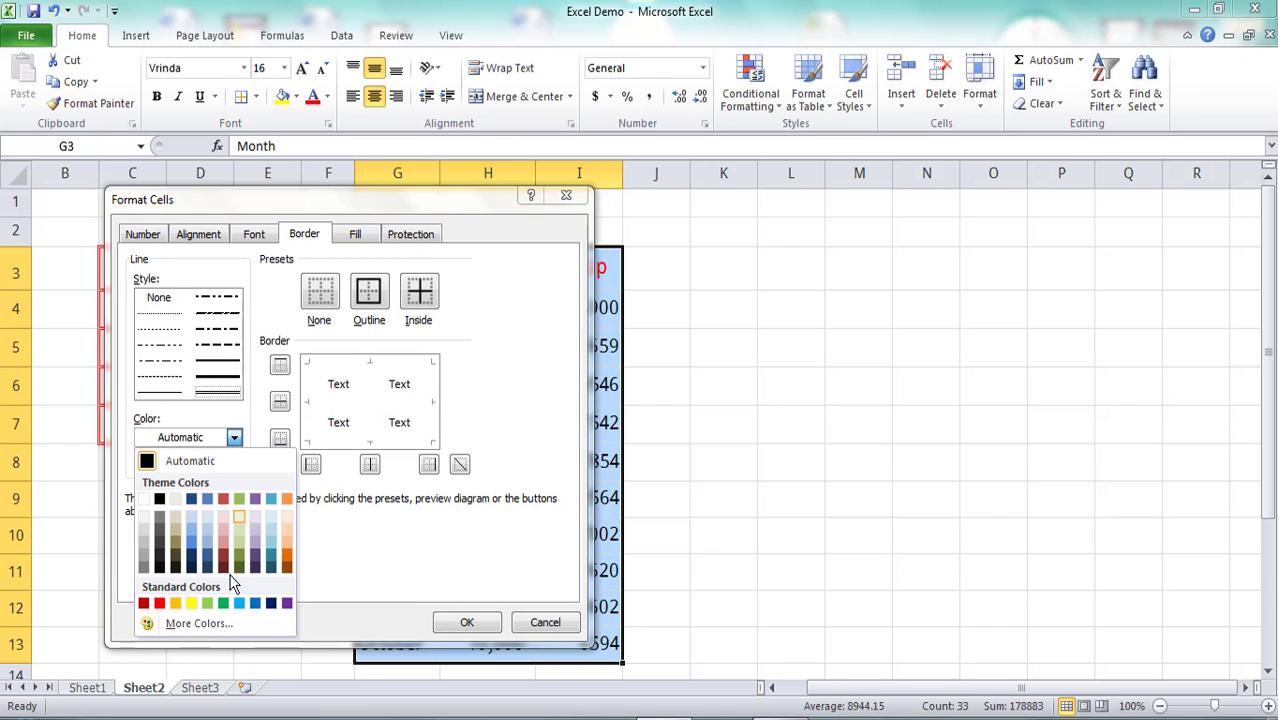
left_click(159, 603)
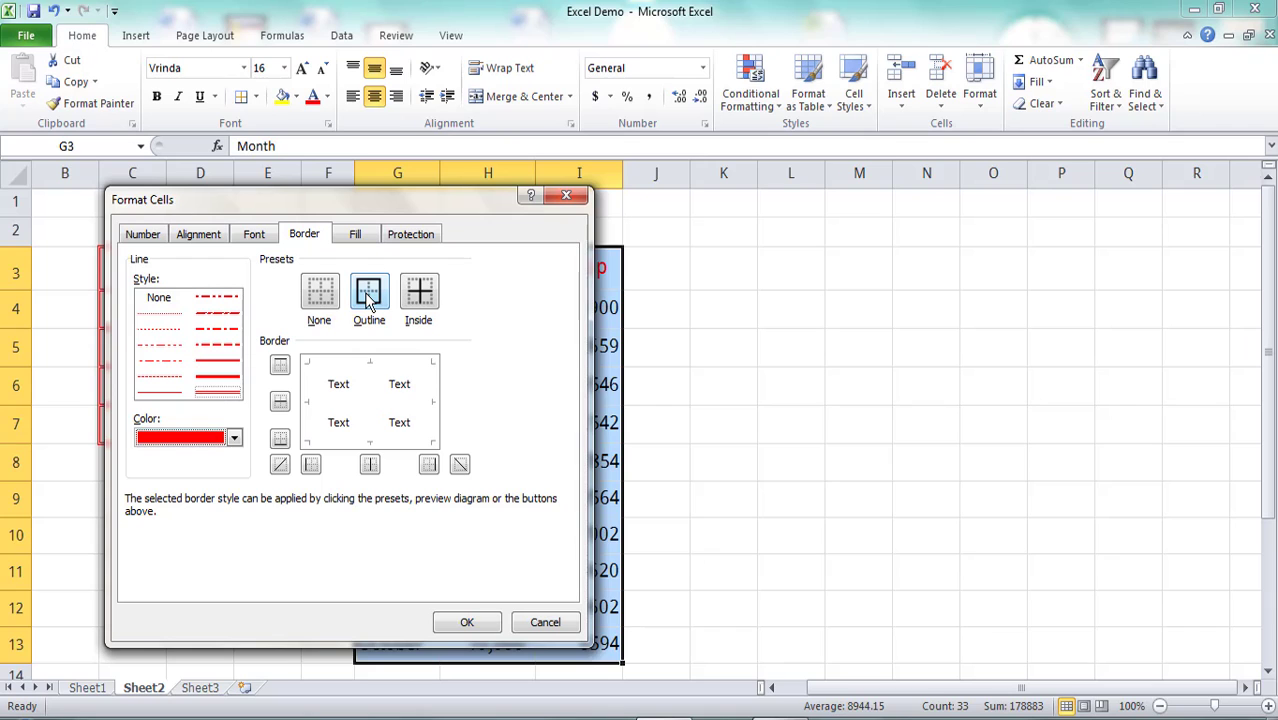
left_click(477, 624)
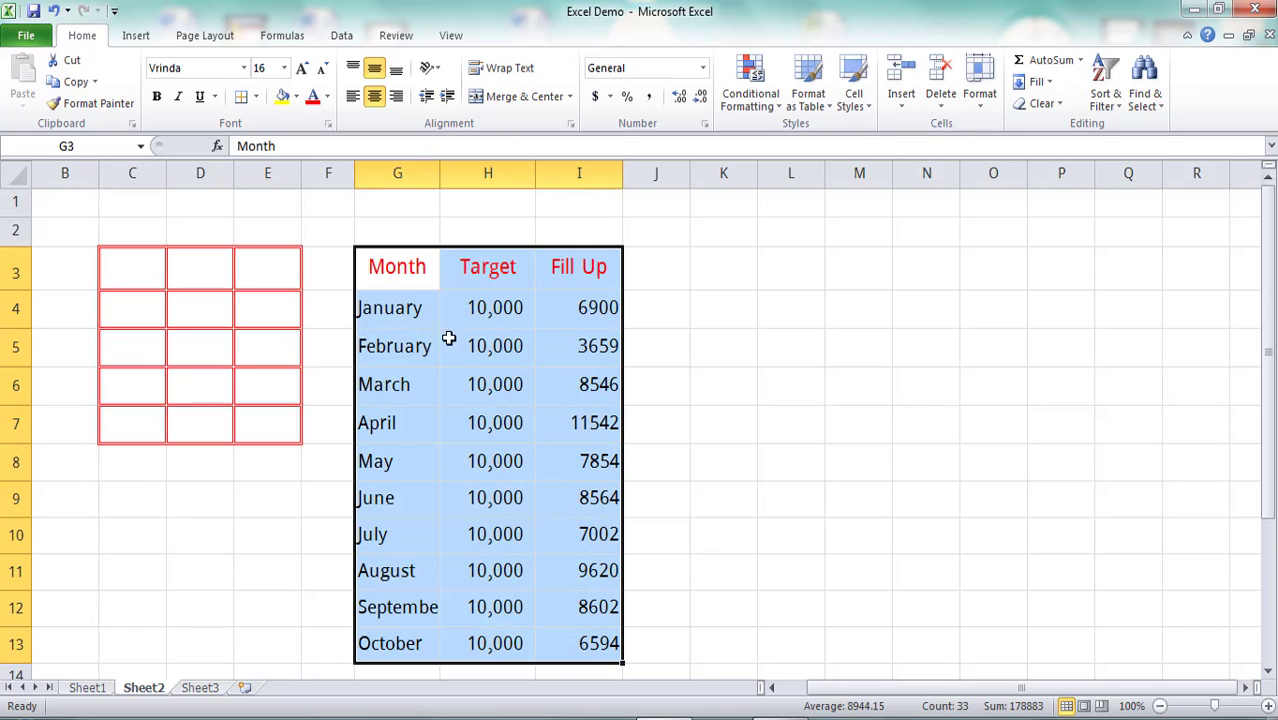
Step: In More Borders, clear the preview, then apply red Outline and Inside borders to the table
left_click(256, 96)
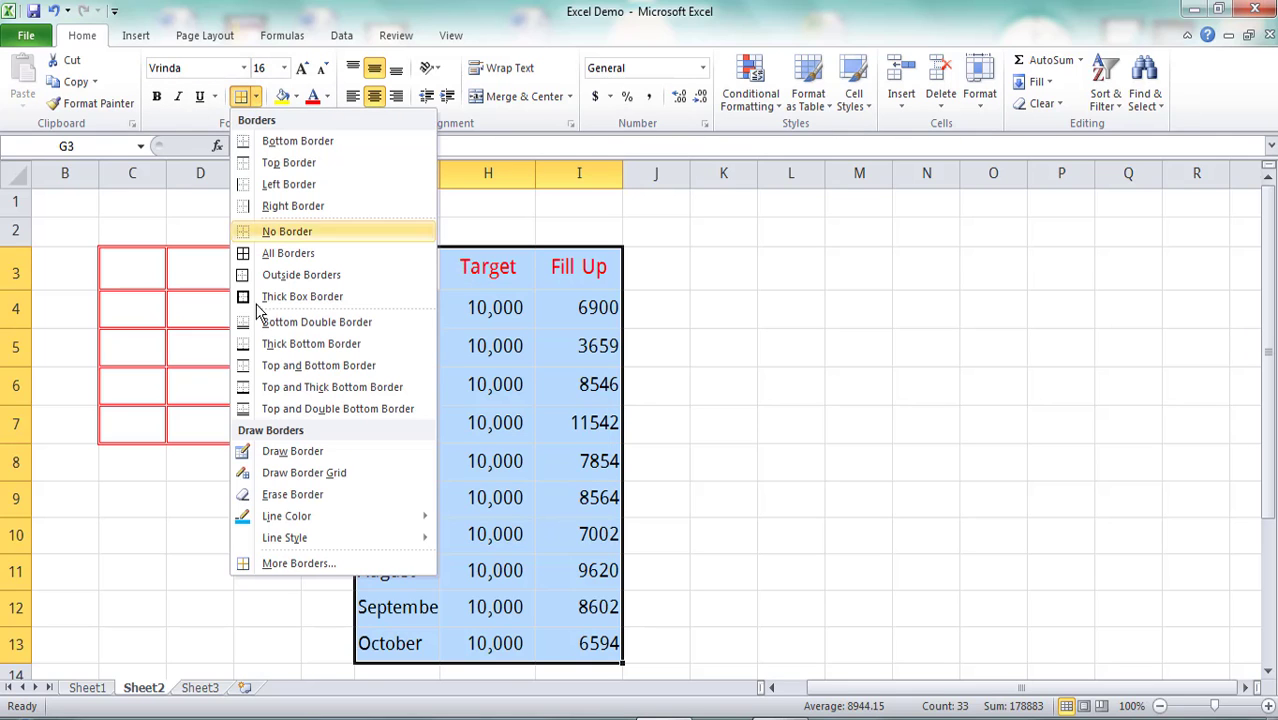
left_click(263, 566)
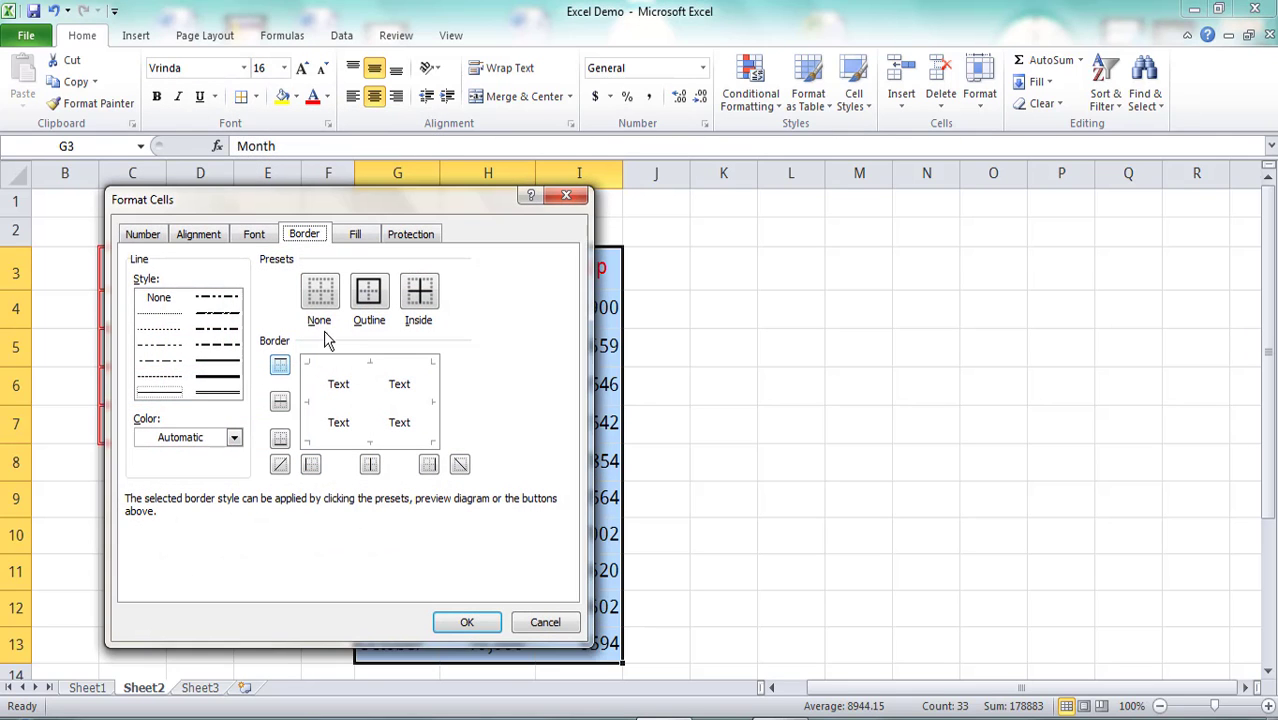
left_click(370, 290)
left_click(419, 290)
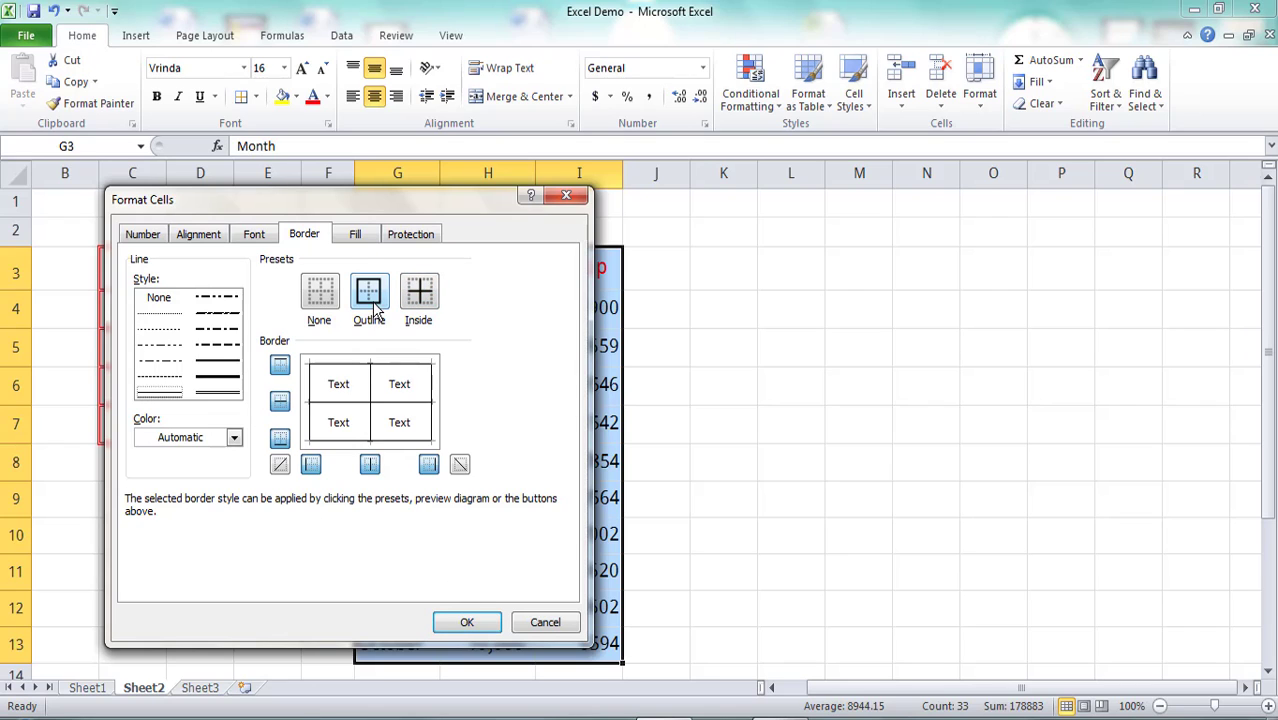
left_click(338, 298)
left_click(233, 437)
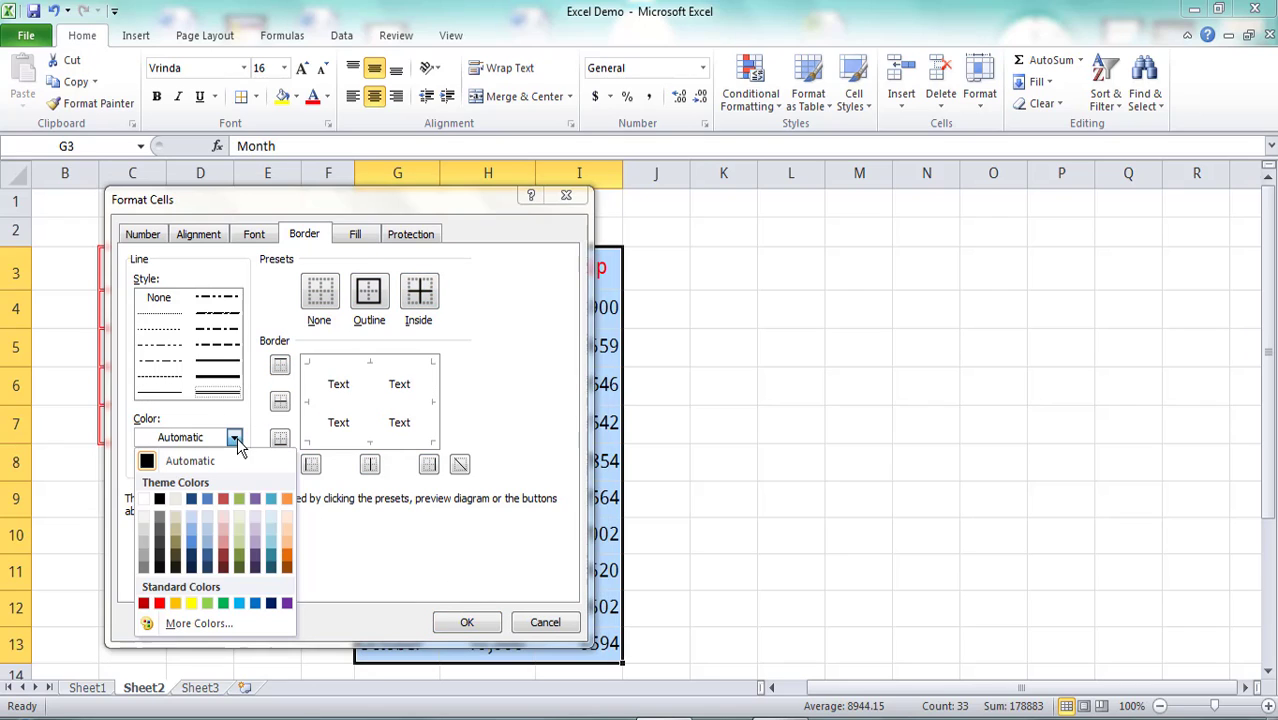
left_click(159, 603)
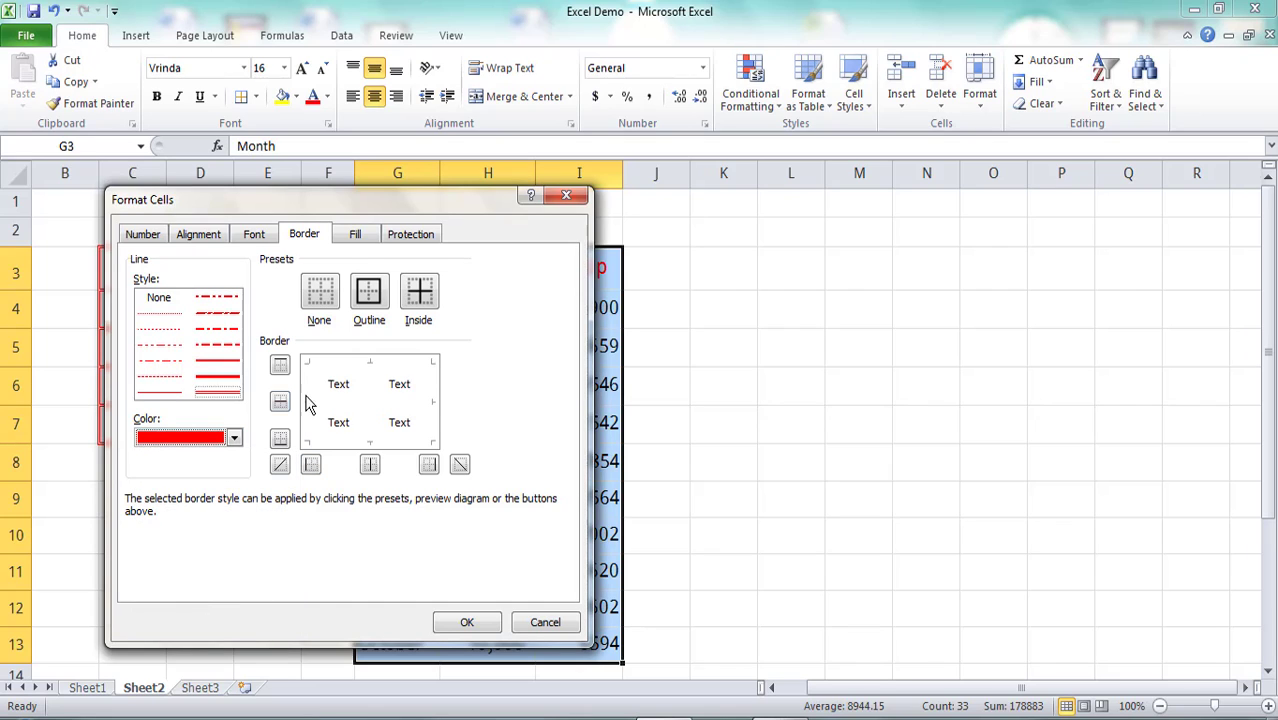
left_click(372, 308)
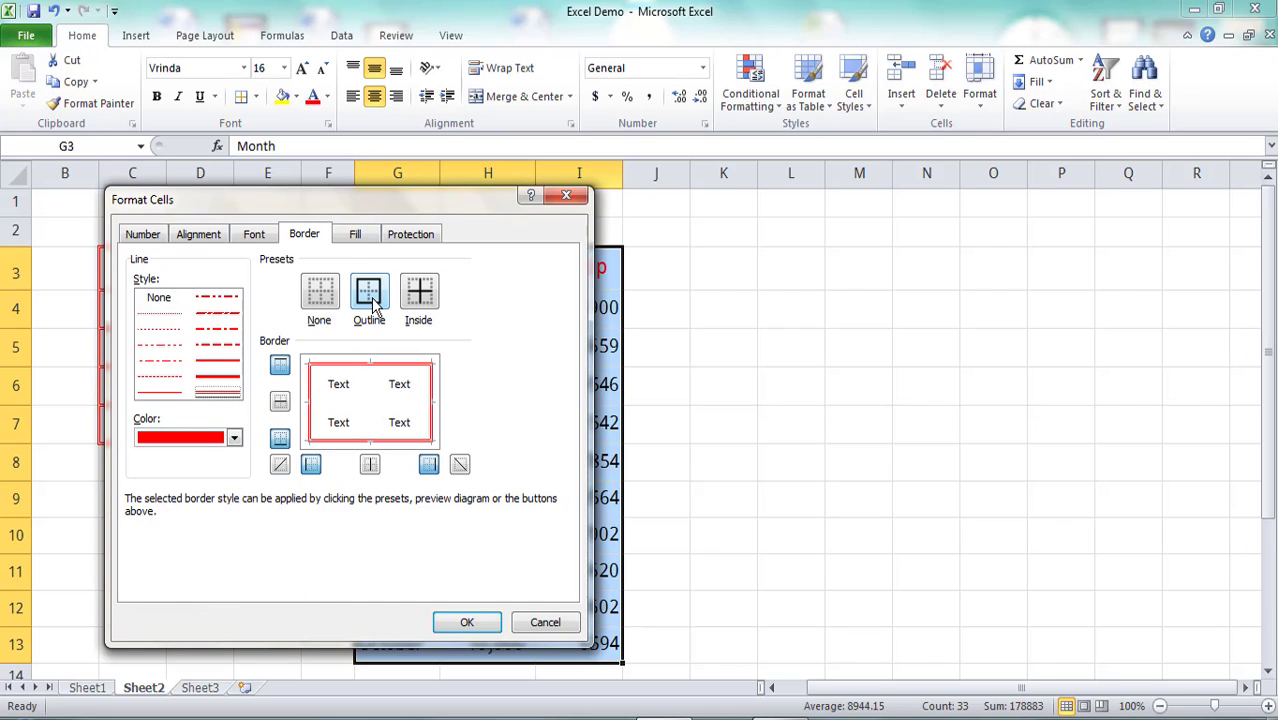
left_click(430, 294)
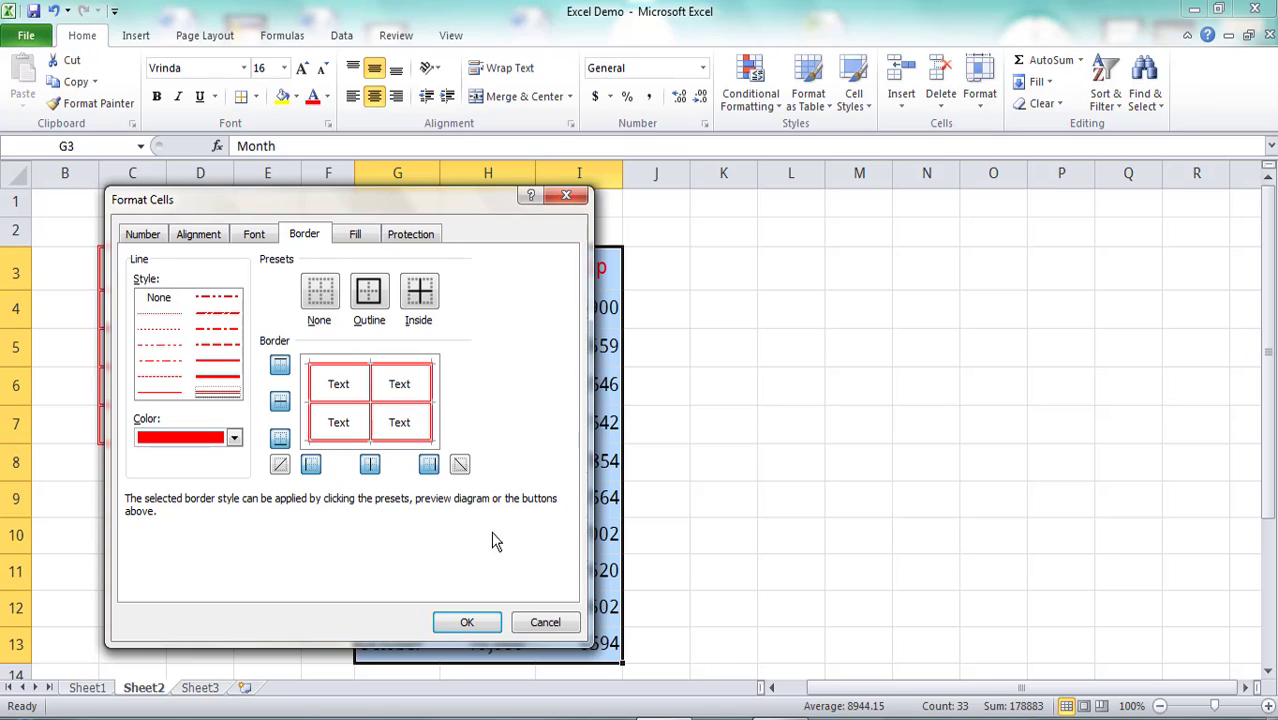
left_click(466, 623)
left_click(715, 430)
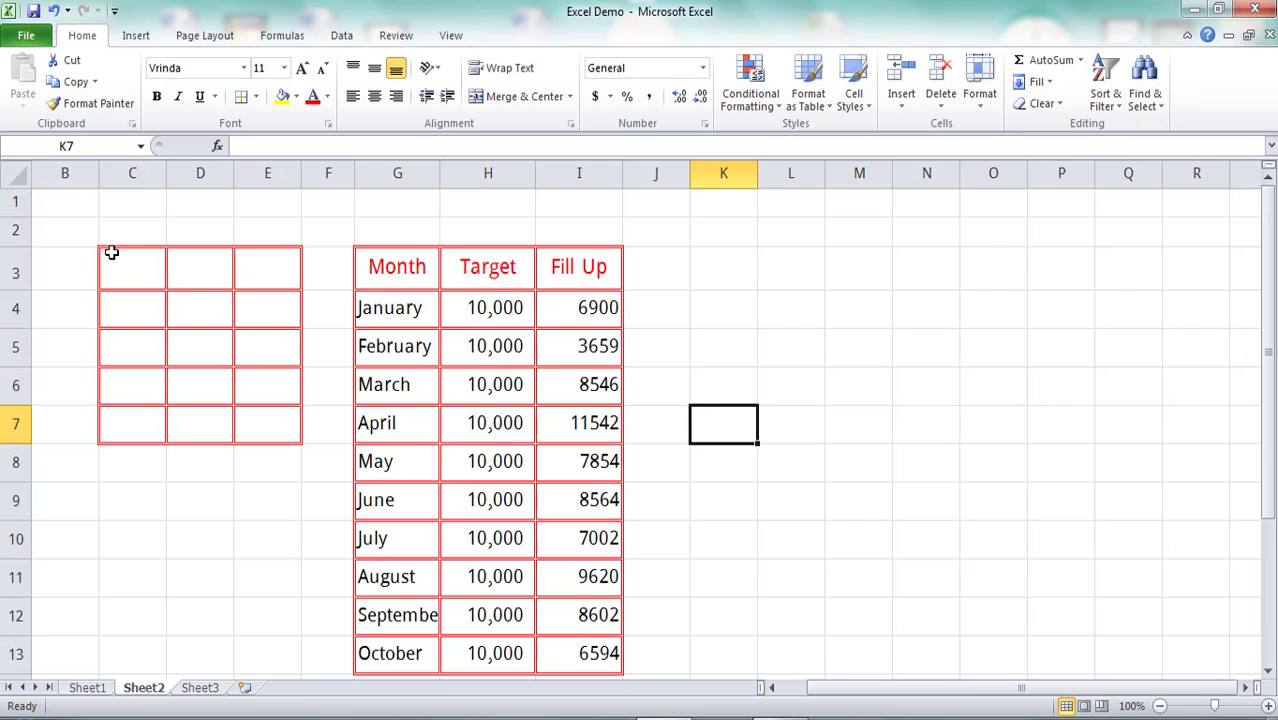
Step: Give C3:E7 light blue Outline and Inside borders through More Borders
left_click_drag(111, 253, 276, 417)
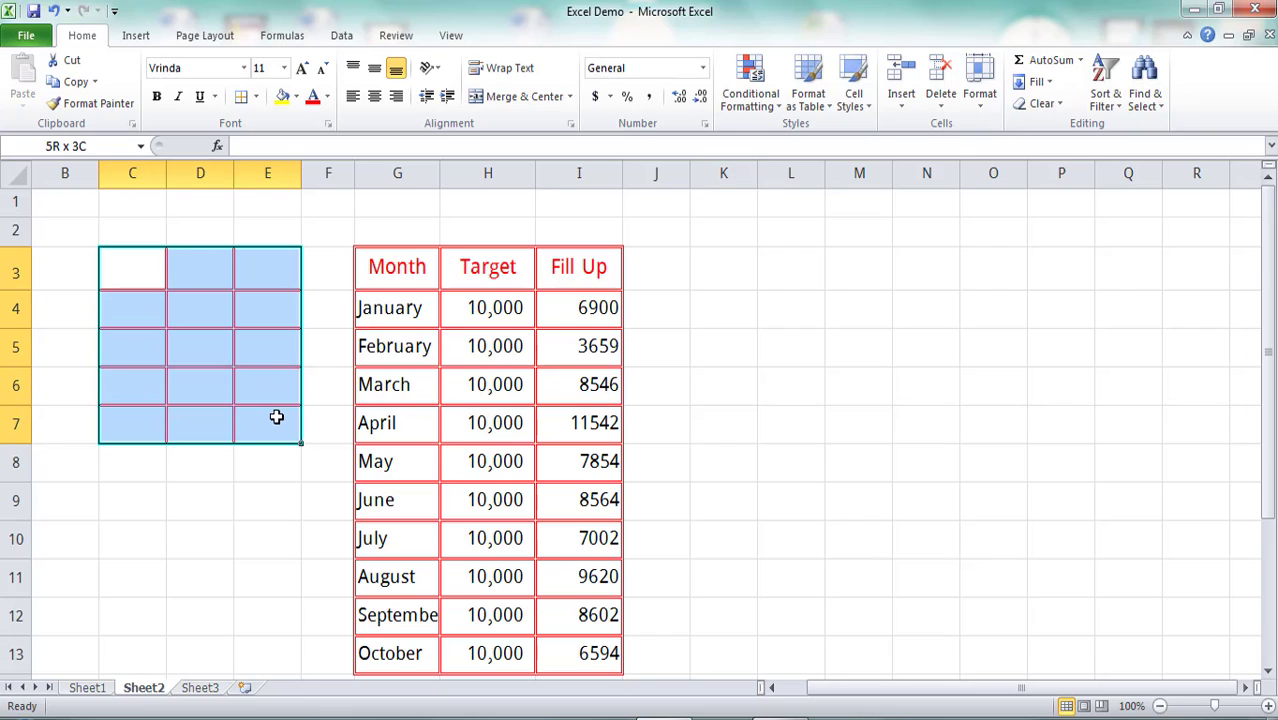
left_click(257, 97)
left_click(264, 560)
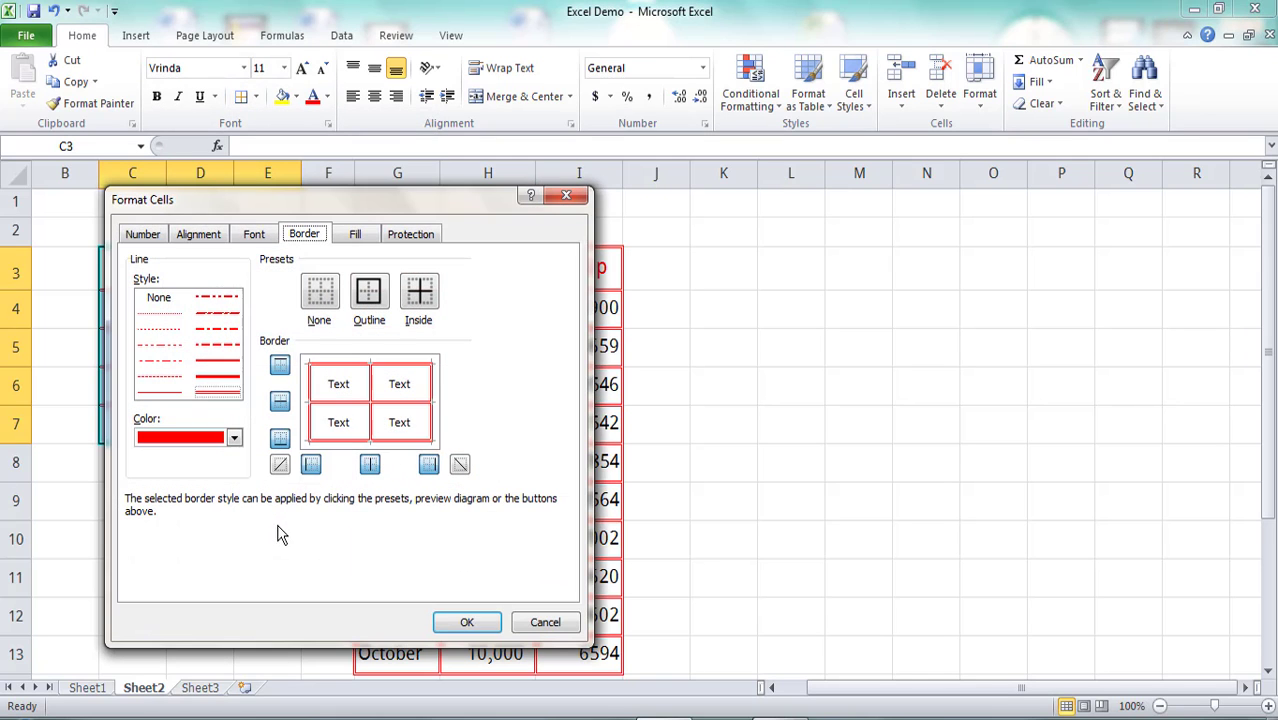
left_click(233, 437)
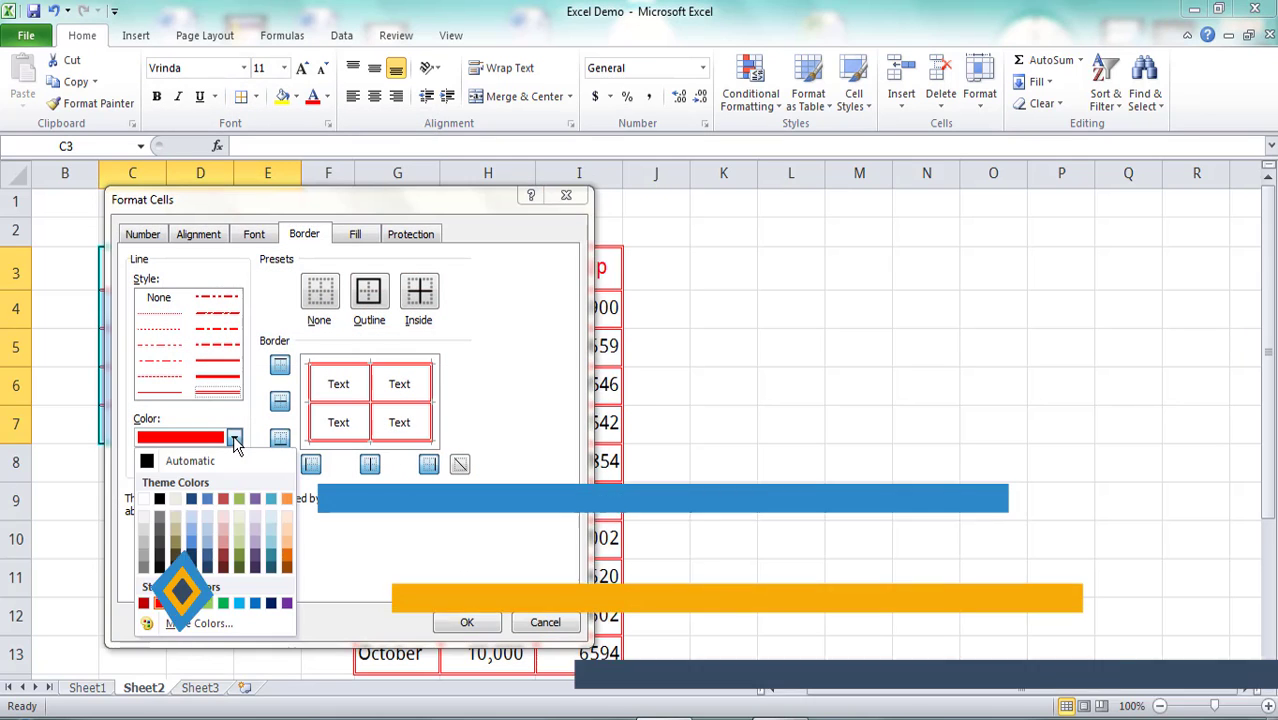
left_click(239, 603)
left_click(368, 310)
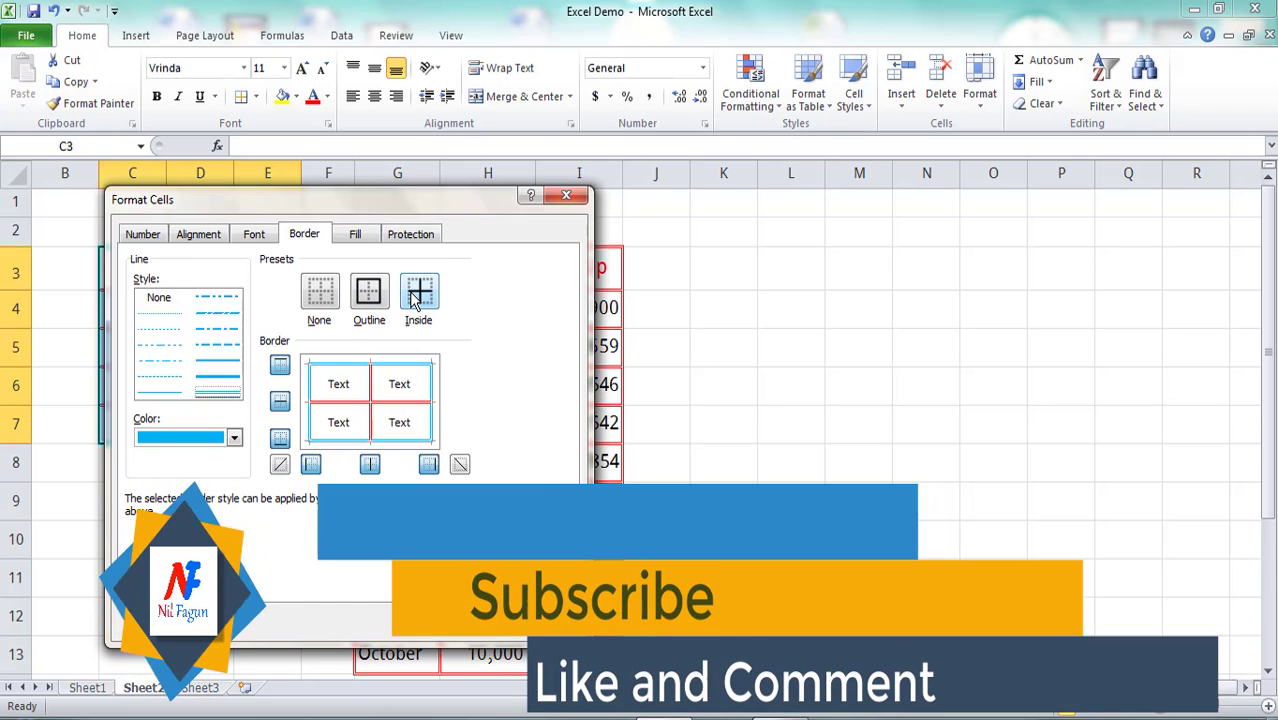
left_click(418, 291)
left_click(465, 626)
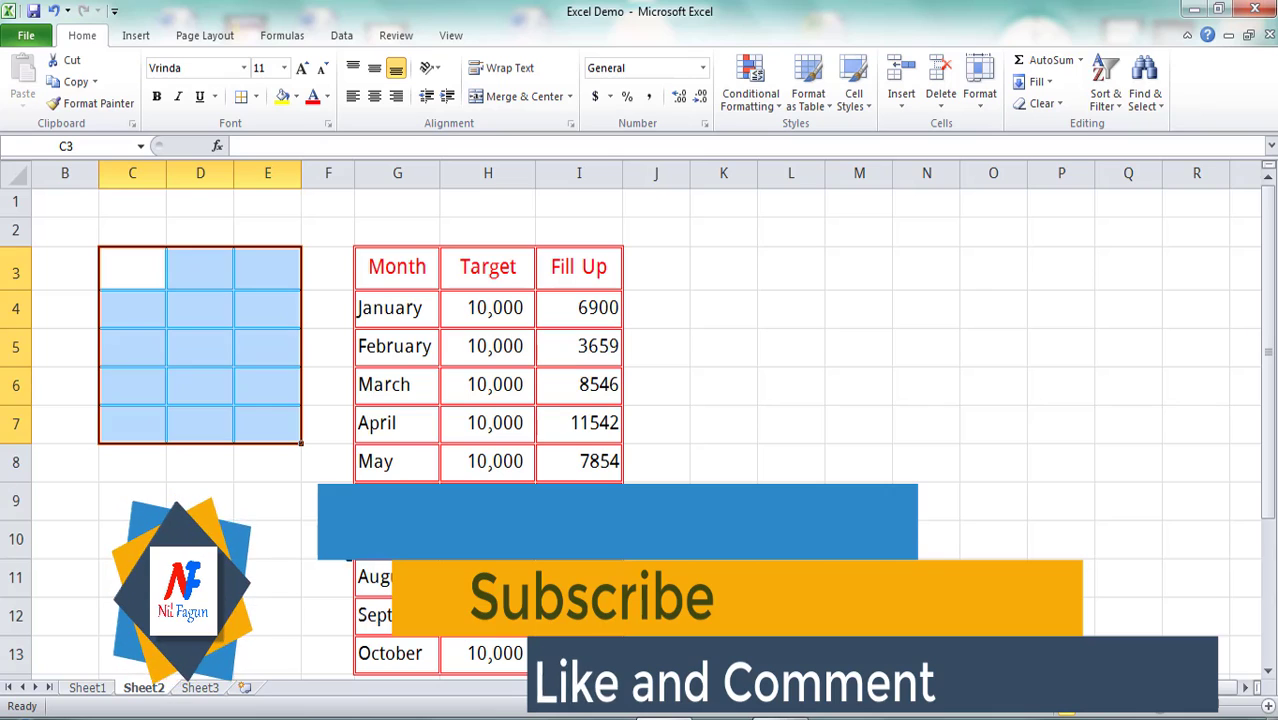
left_click(285, 512)
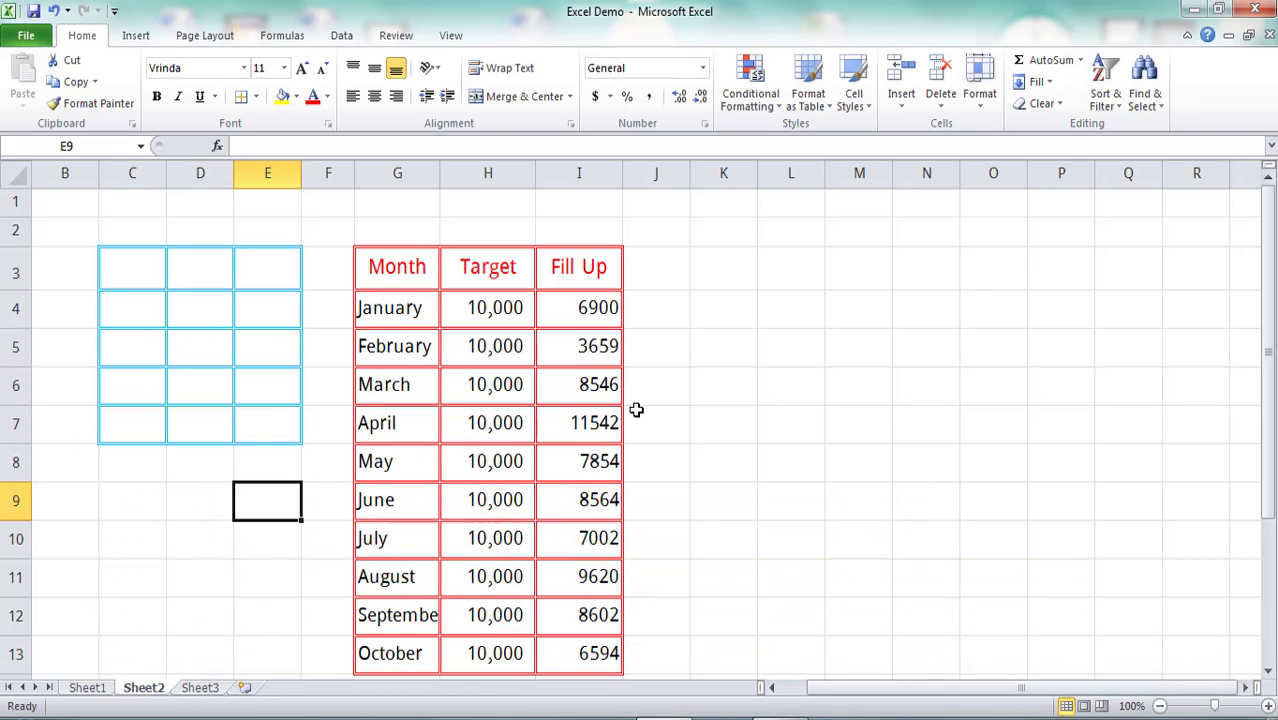